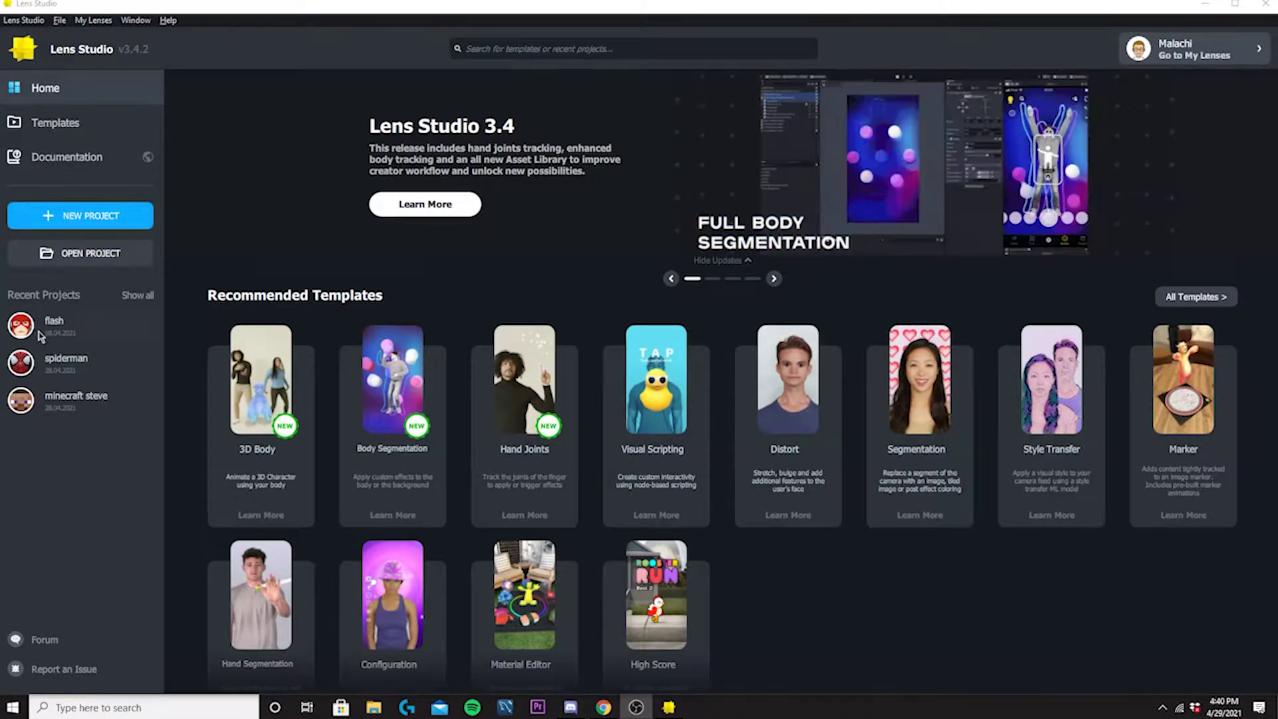
Step: Open the 'minecraft steve' project from Recent Projects
{"action": "left_click", "coordinate": [110, 407]}
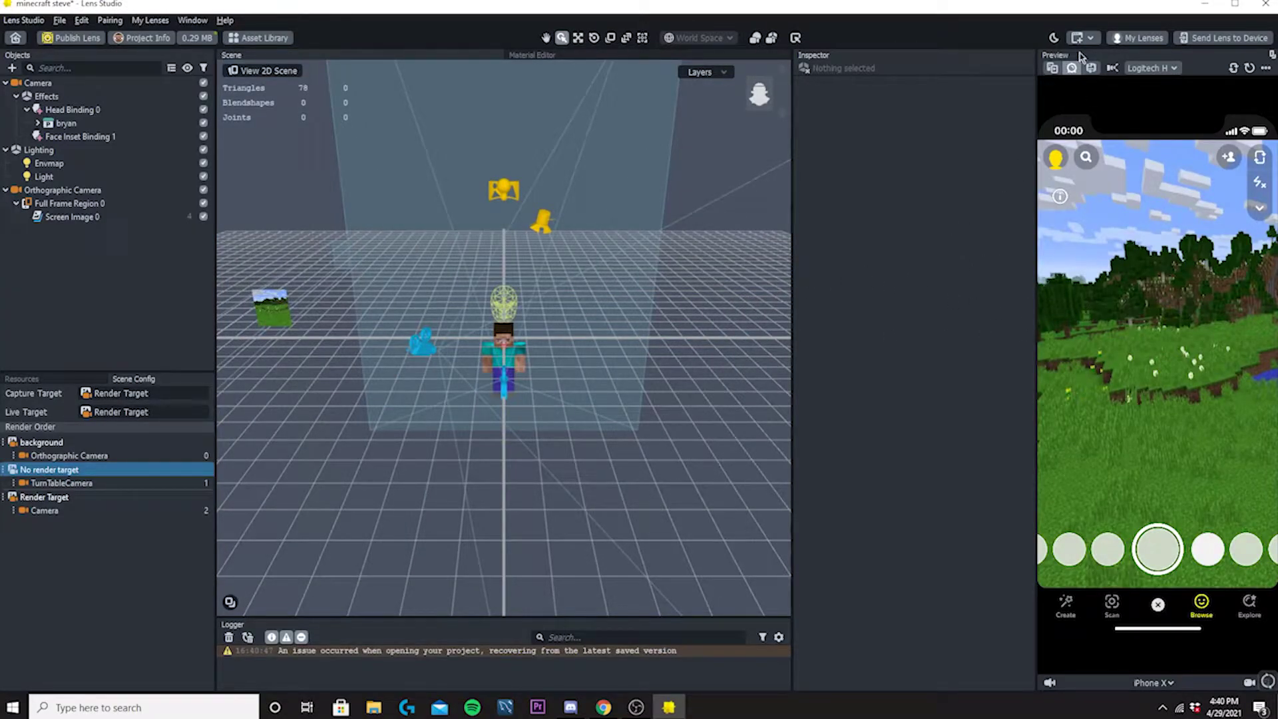
Step: Preview the Steve lens on Person 1, then save it and start a new project
{"action": "left_click", "coordinate": [1053, 68]}
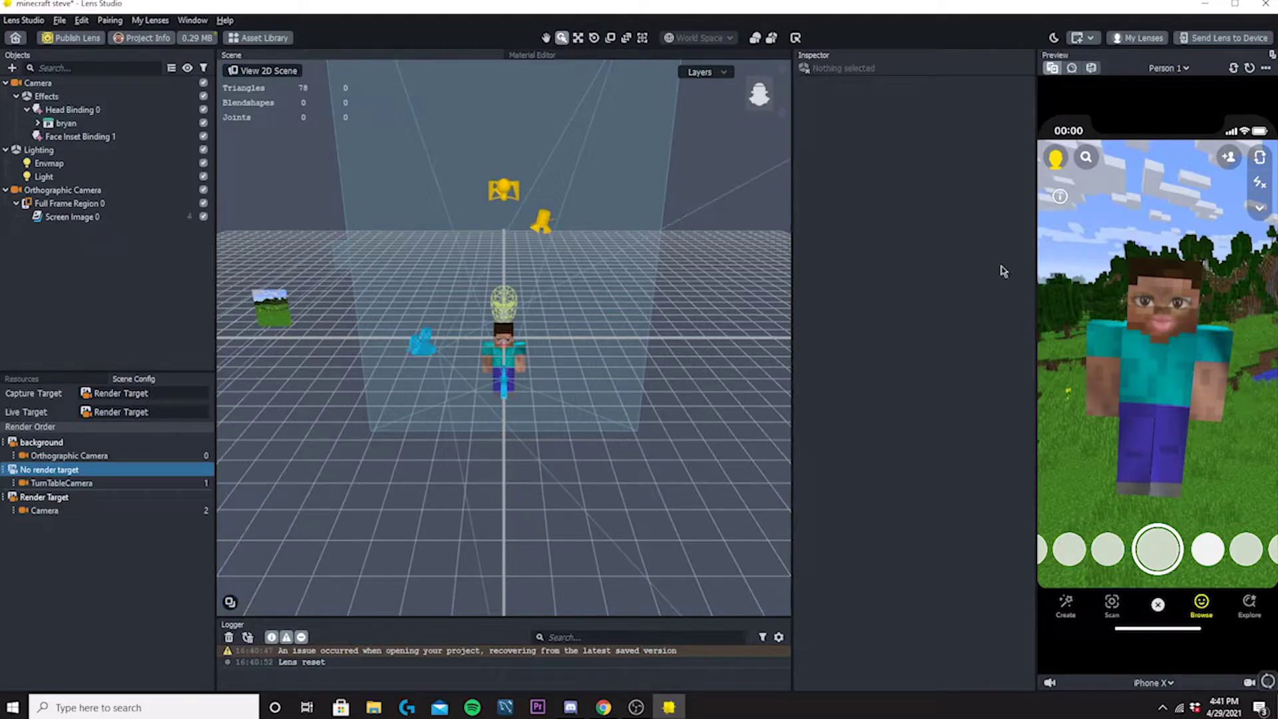
{"action": "left_click", "coordinate": [62, 21]}
{"action": "left_click", "coordinate": [117, 38]}
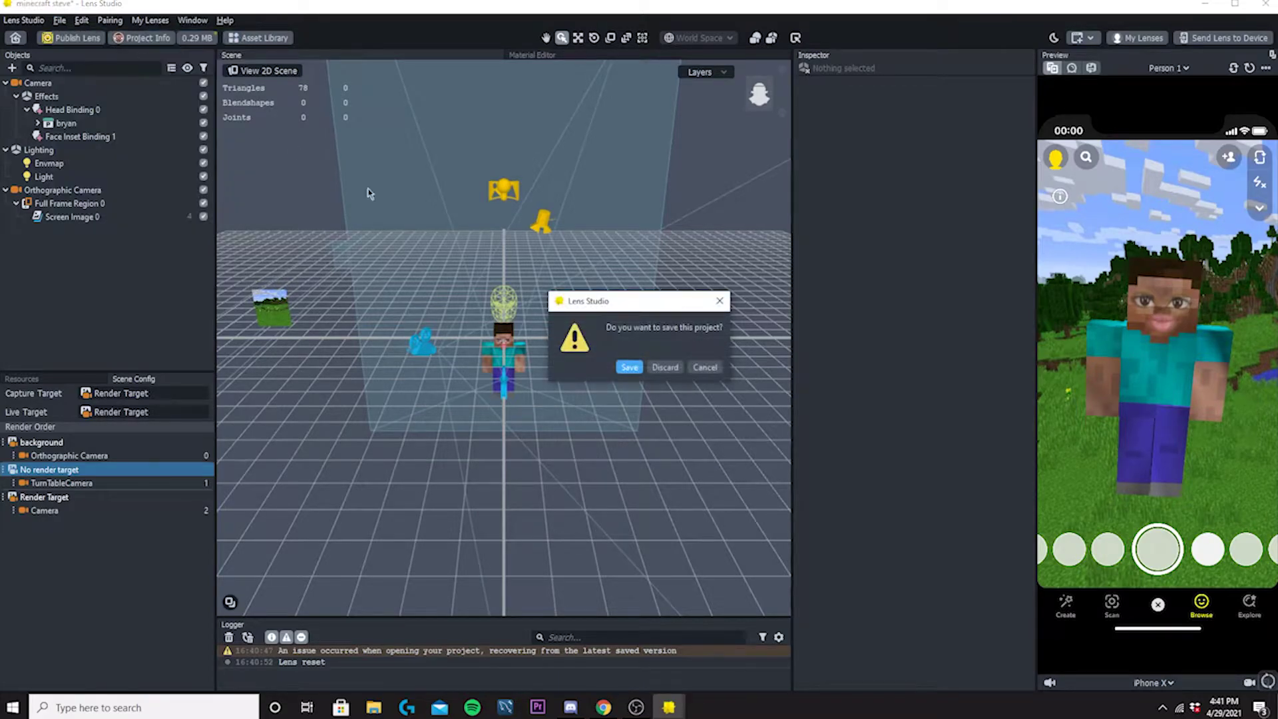
{"action": "left_click", "coordinate": [630, 368]}
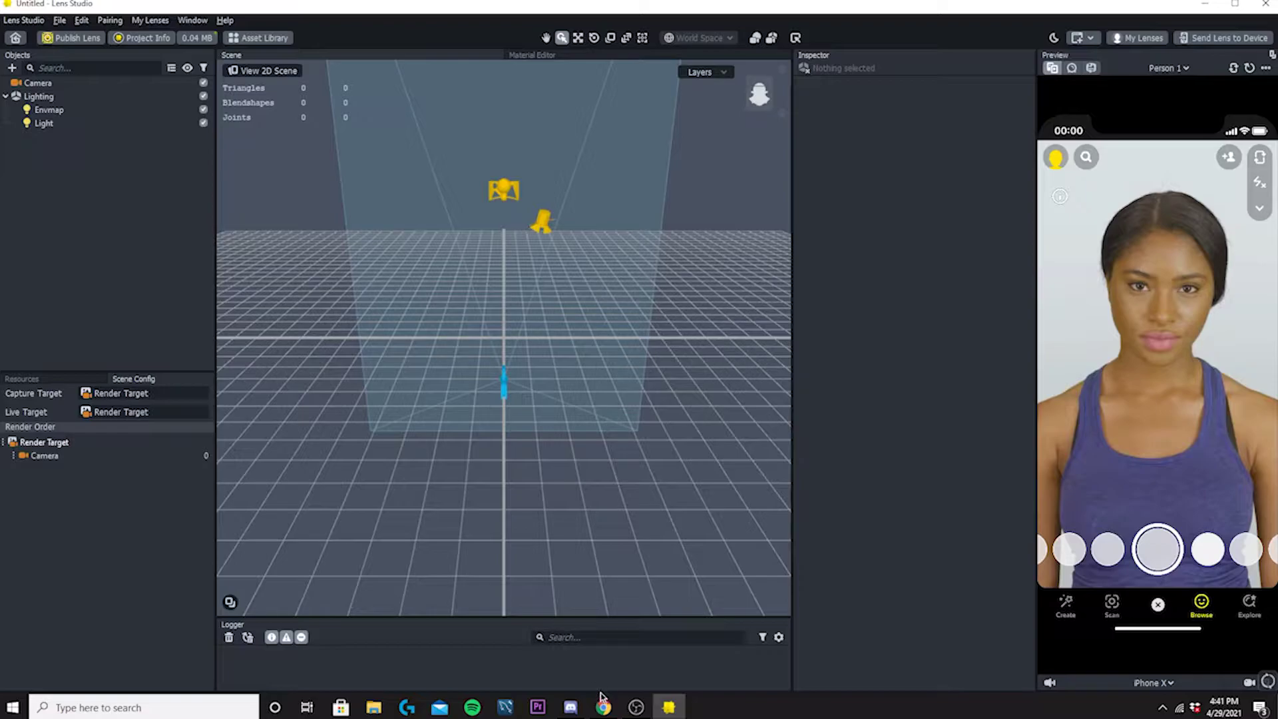
Step: Search the web for Clara.io and open the site in Chrome
{"action": "mouse_move", "coordinate": [601, 698]}
{"action": "left_click", "coordinate": [630, 658]}
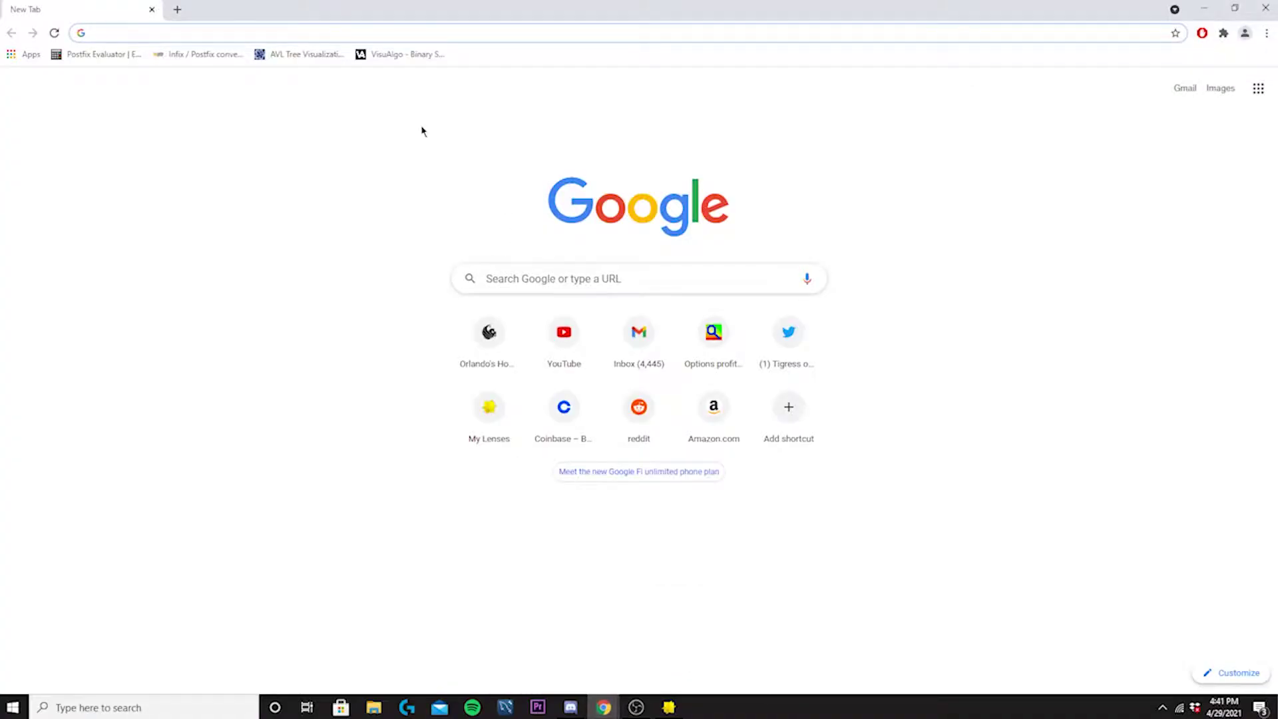
{"action": "type", "text": "cla"}
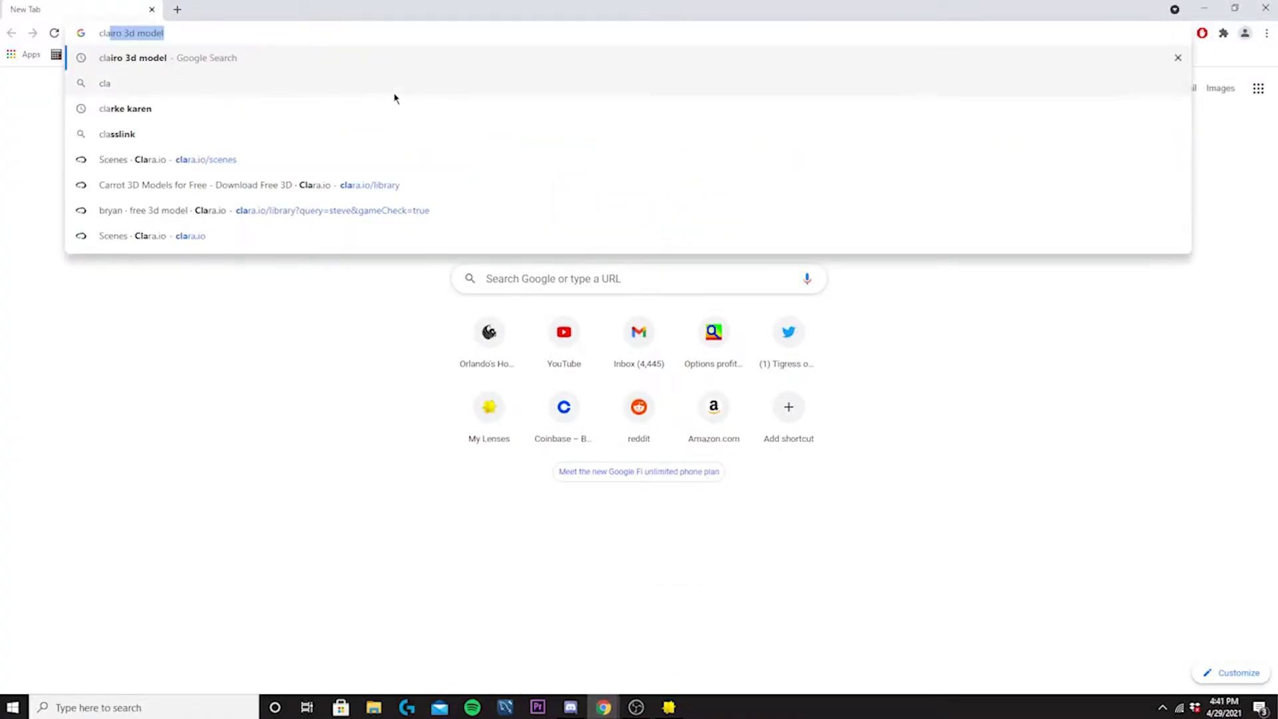
{"action": "key", "text": "Return"}
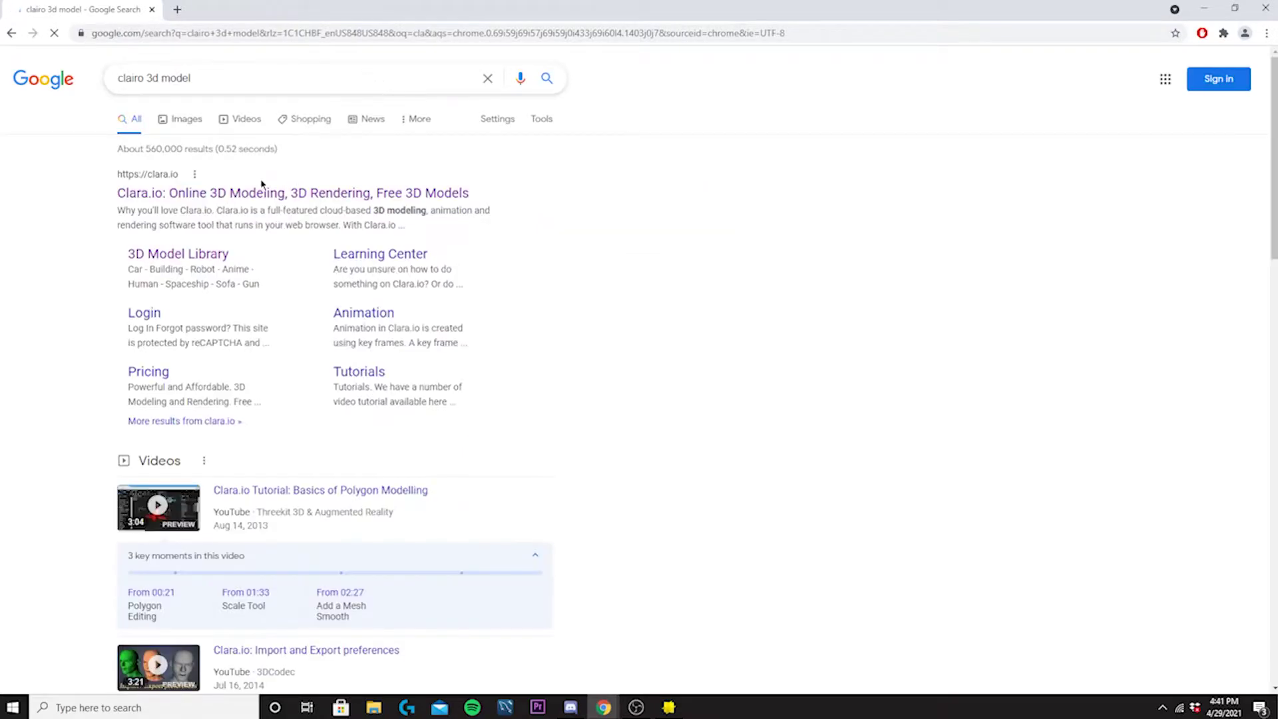
{"action": "left_click", "coordinate": [234, 193]}
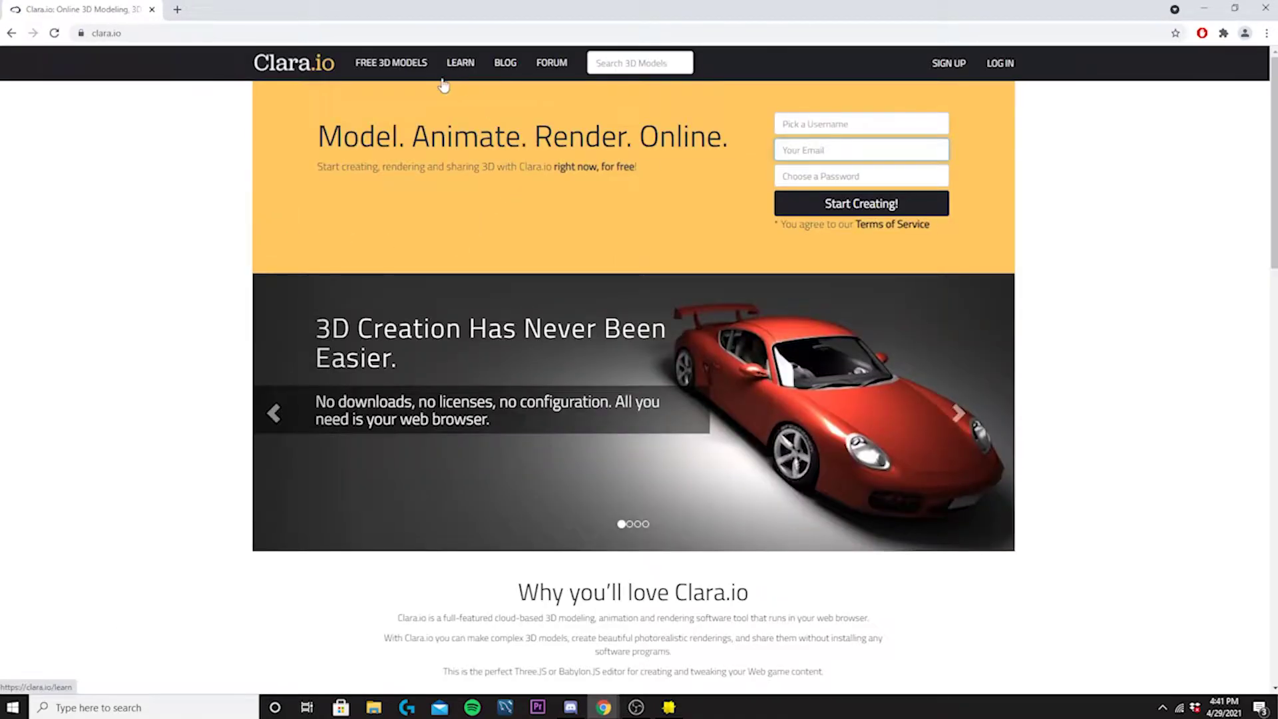
Step: Open the Mario Sculpture model from Free 3D Models and show its download formats
{"action": "left_click", "coordinate": [400, 64]}
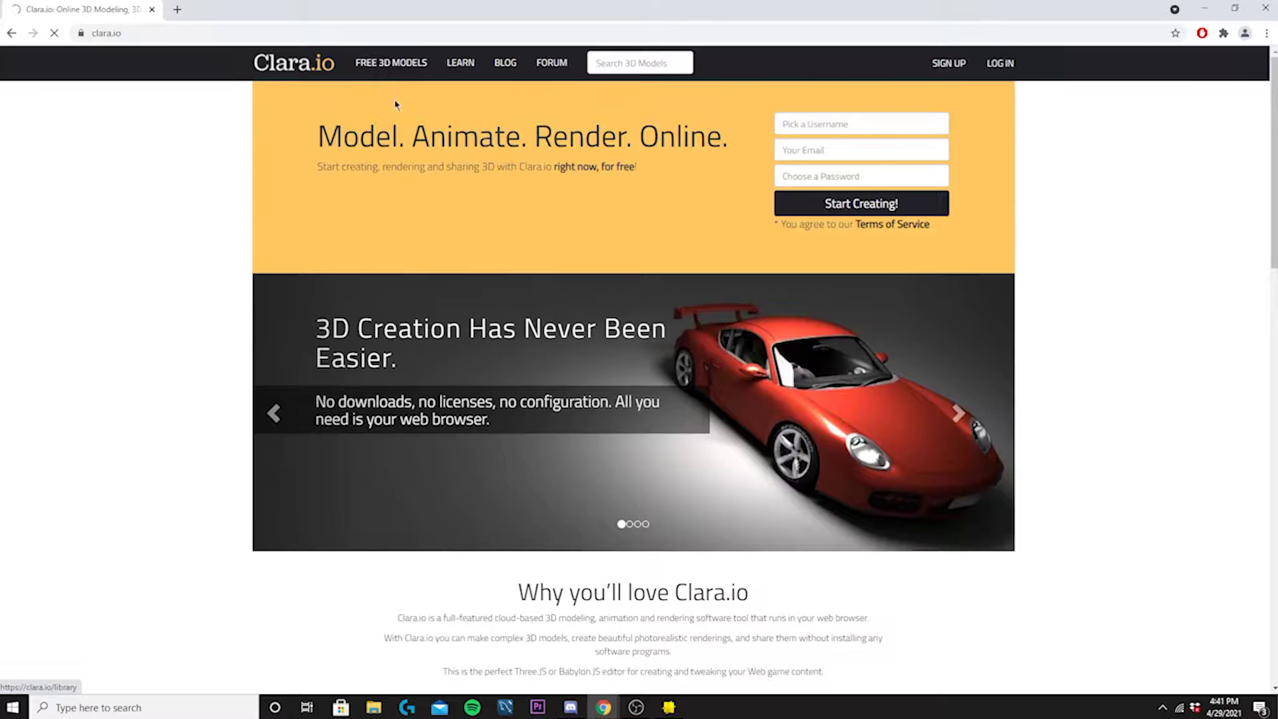
{"action": "scroll", "coordinate": [561, 227], "scroll_direction": "down", "scroll_amount": 1}
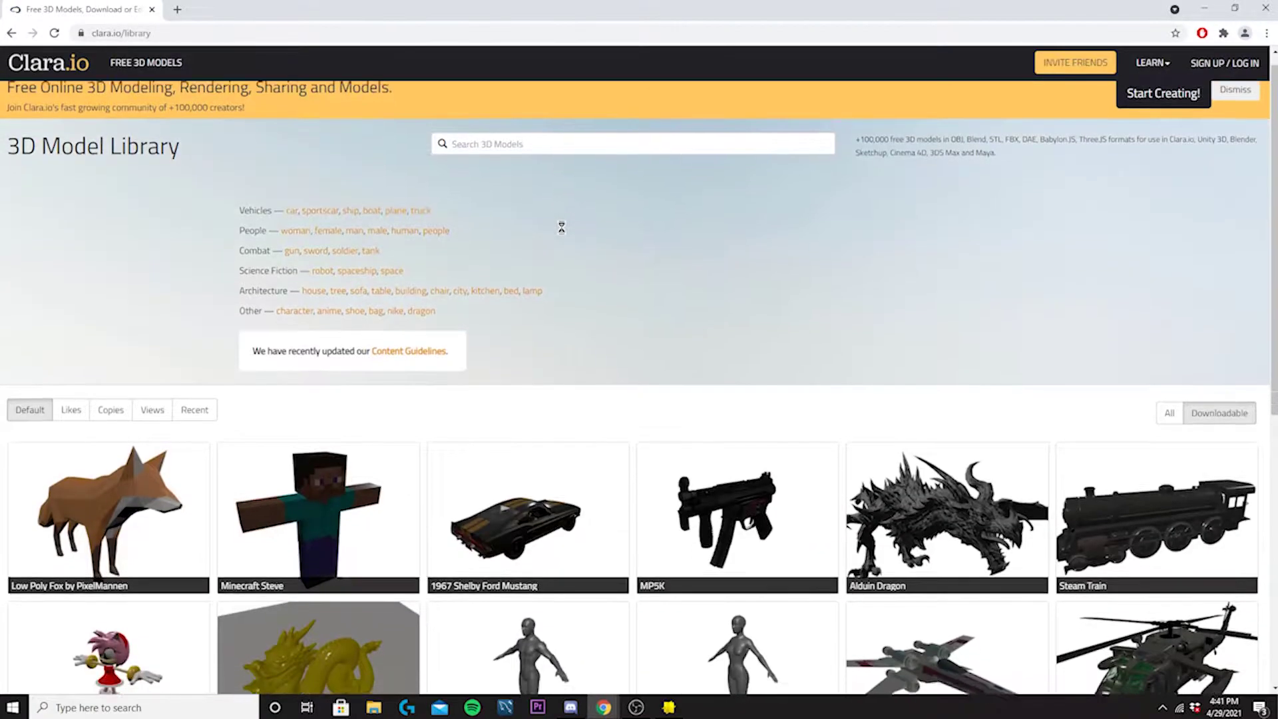
{"action": "scroll", "coordinate": [561, 227], "scroll_direction": "down", "scroll_amount": 4}
{"action": "scroll", "coordinate": [522, 240], "scroll_direction": "down", "scroll_amount": 5}
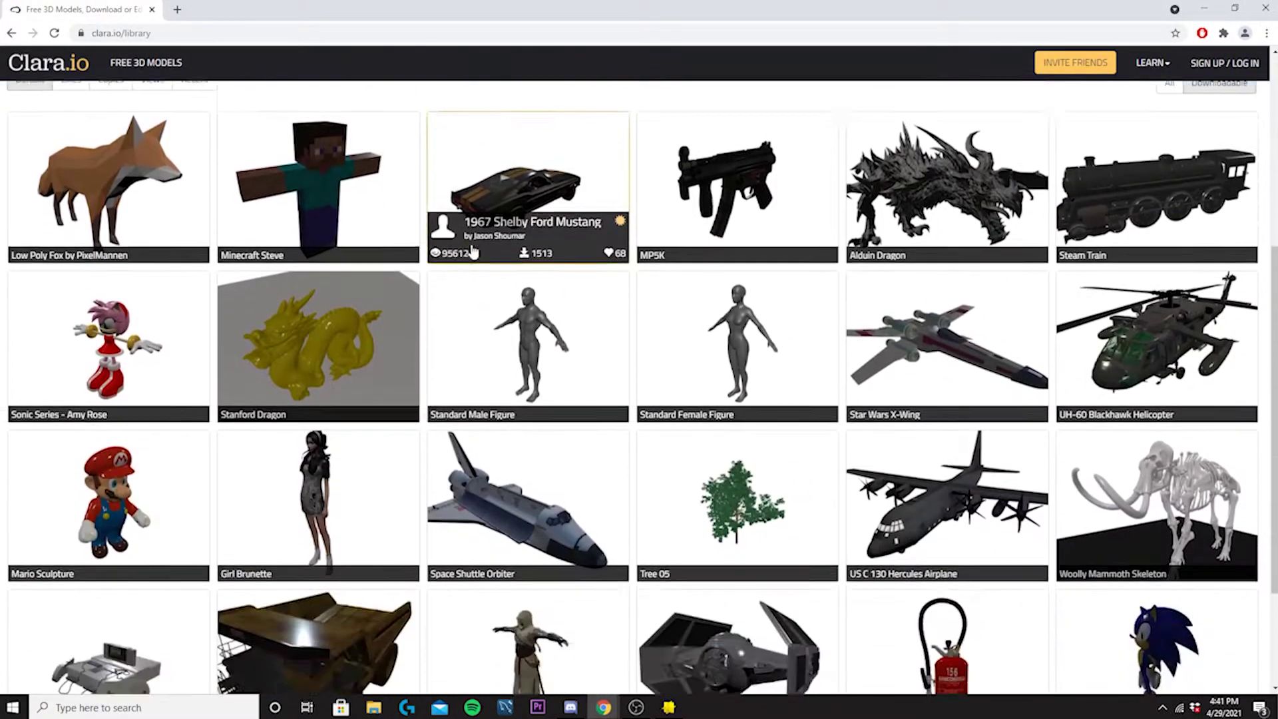
{"action": "scroll", "coordinate": [476, 259], "scroll_direction": "down", "scroll_amount": 1}
{"action": "scroll", "coordinate": [493, 269], "scroll_direction": "down", "scroll_amount": 2}
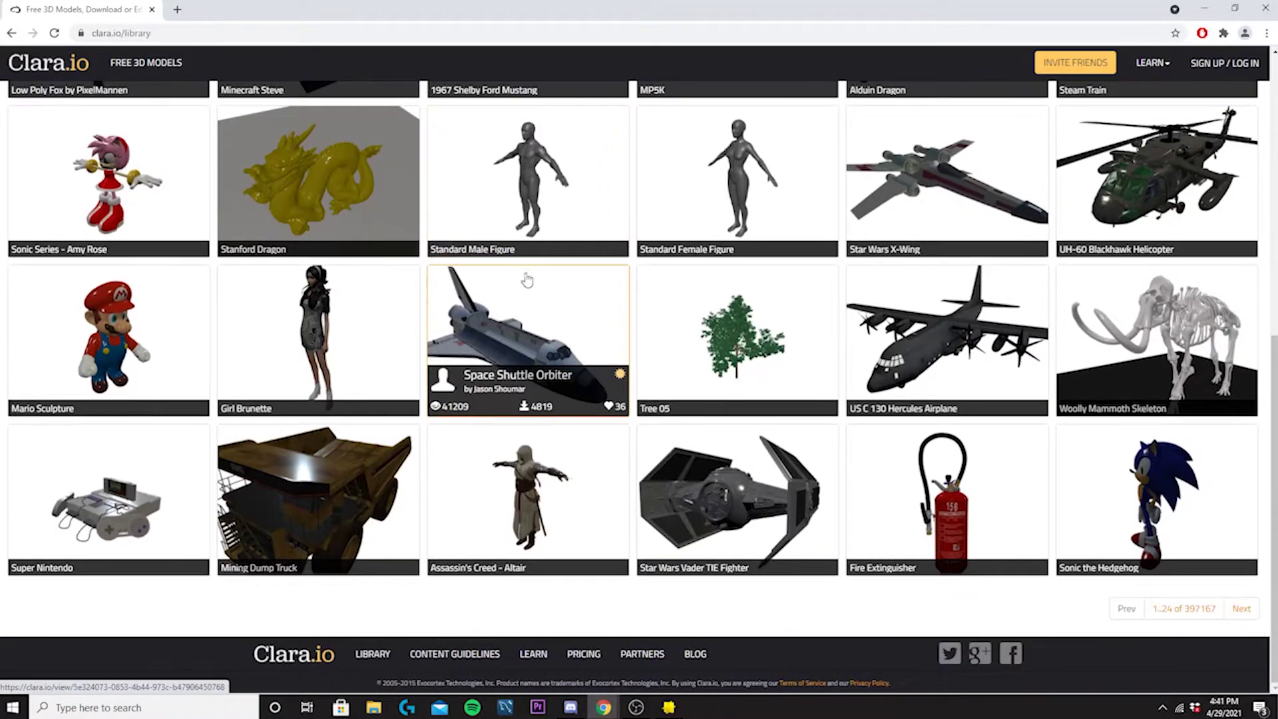
{"action": "left_click", "coordinate": [89, 353]}
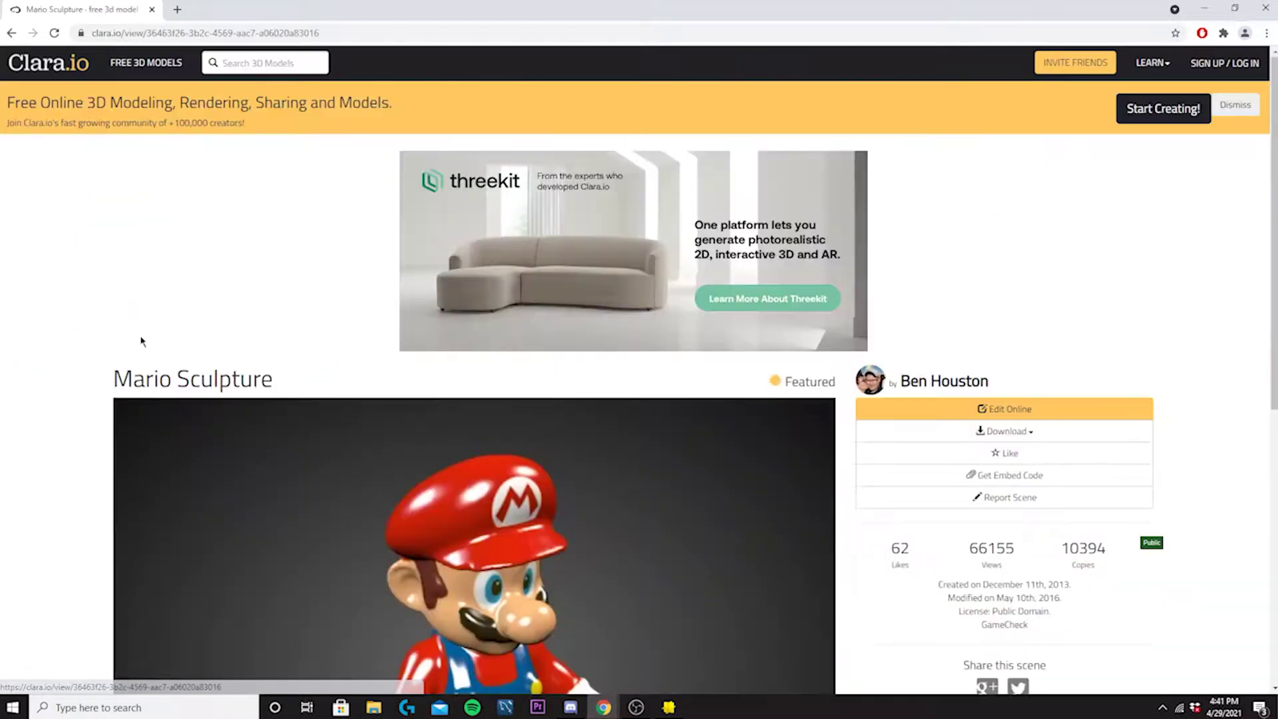
{"action": "scroll", "coordinate": [641, 309], "scroll_direction": "down", "scroll_amount": 4}
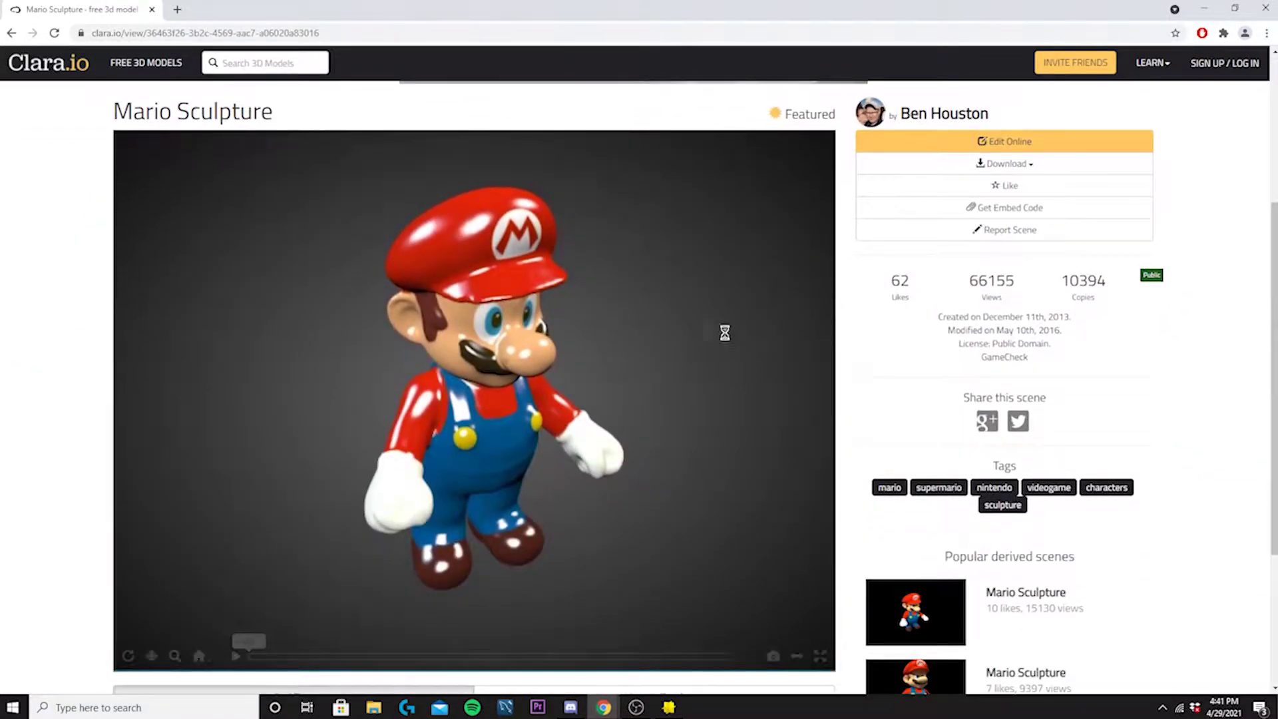
{"action": "left_click", "coordinate": [961, 167]}
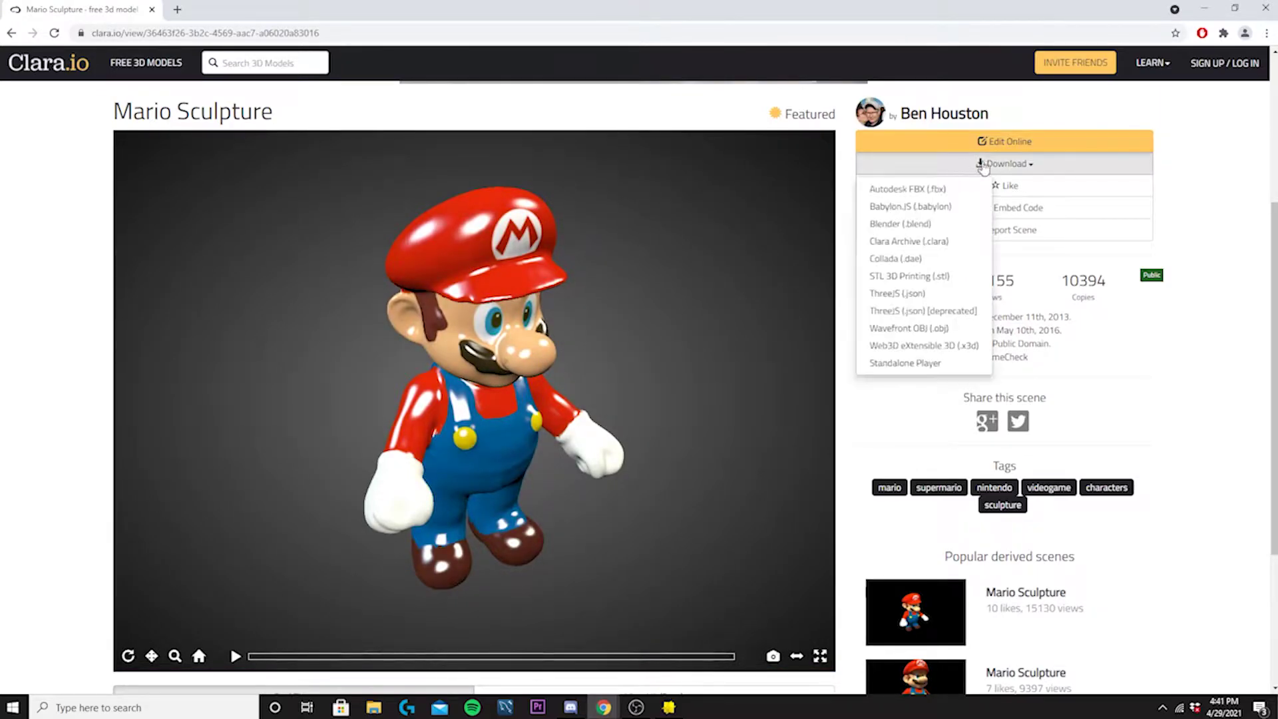
Step: Request the Mario download and try logging in with the saved account e-mail
{"action": "left_click", "coordinate": [952, 203]}
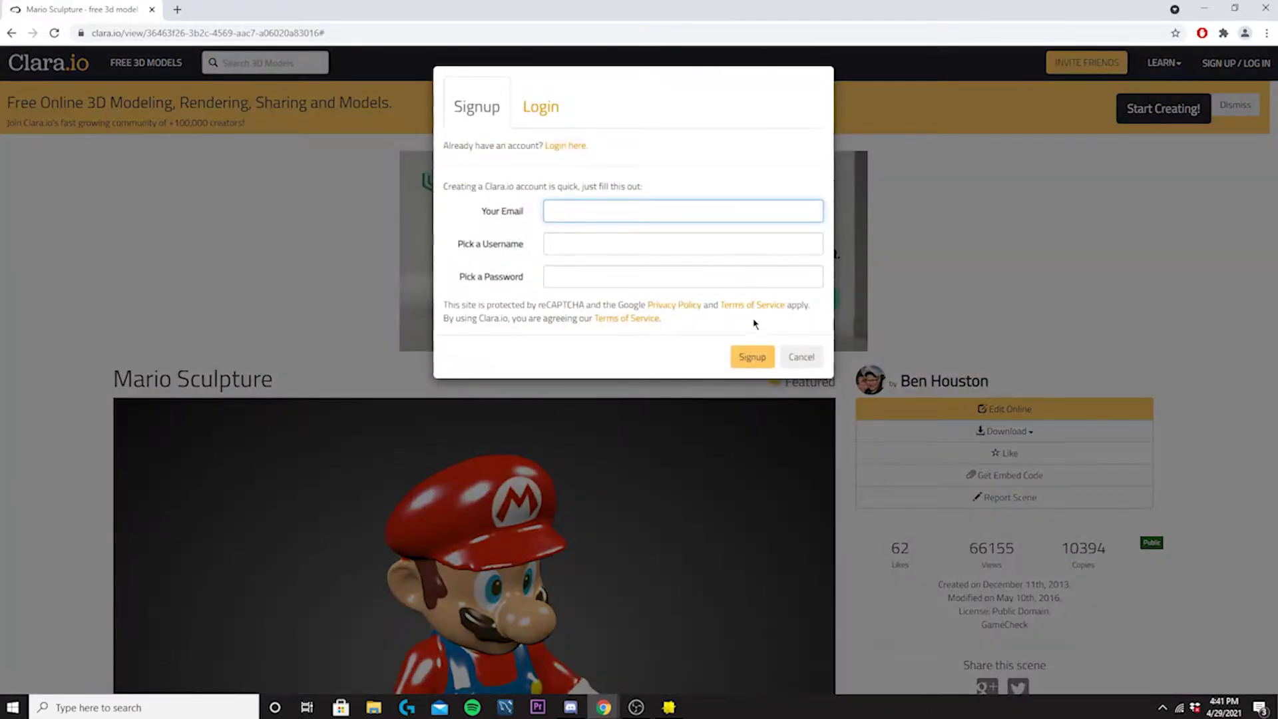
{"action": "left_click", "coordinate": [570, 107]}
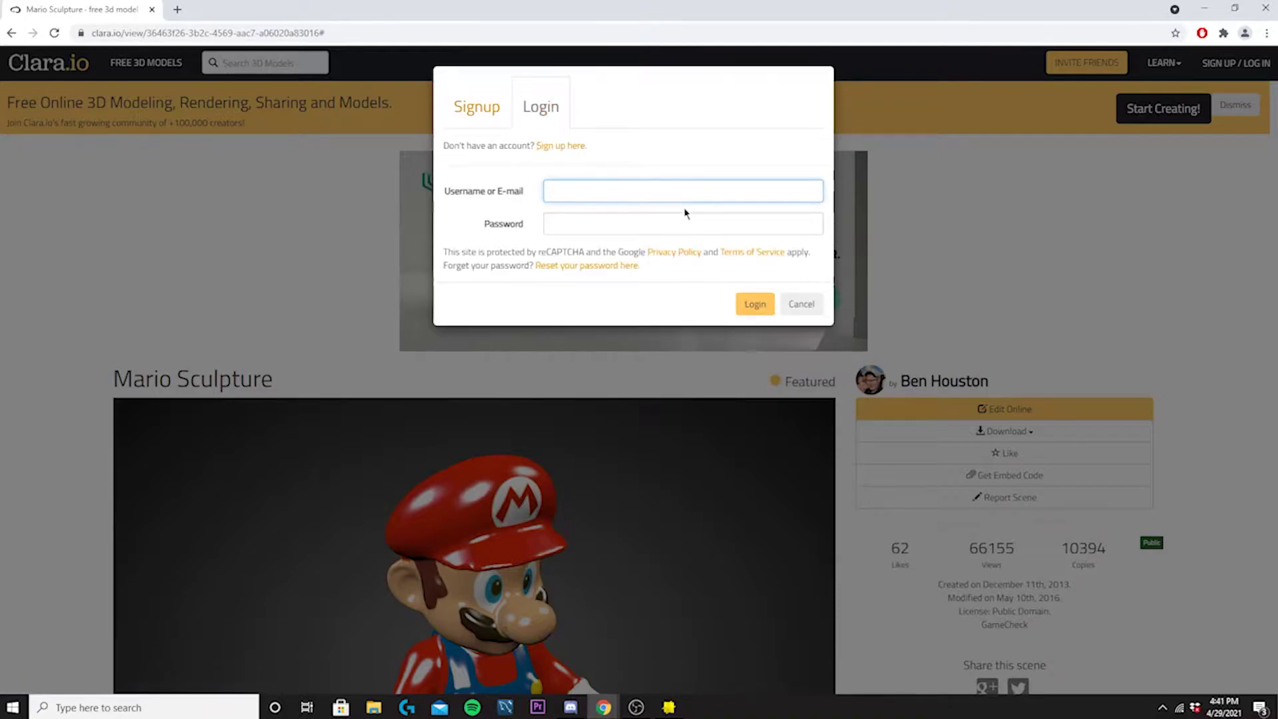
{"action": "type", "text": "jon"}
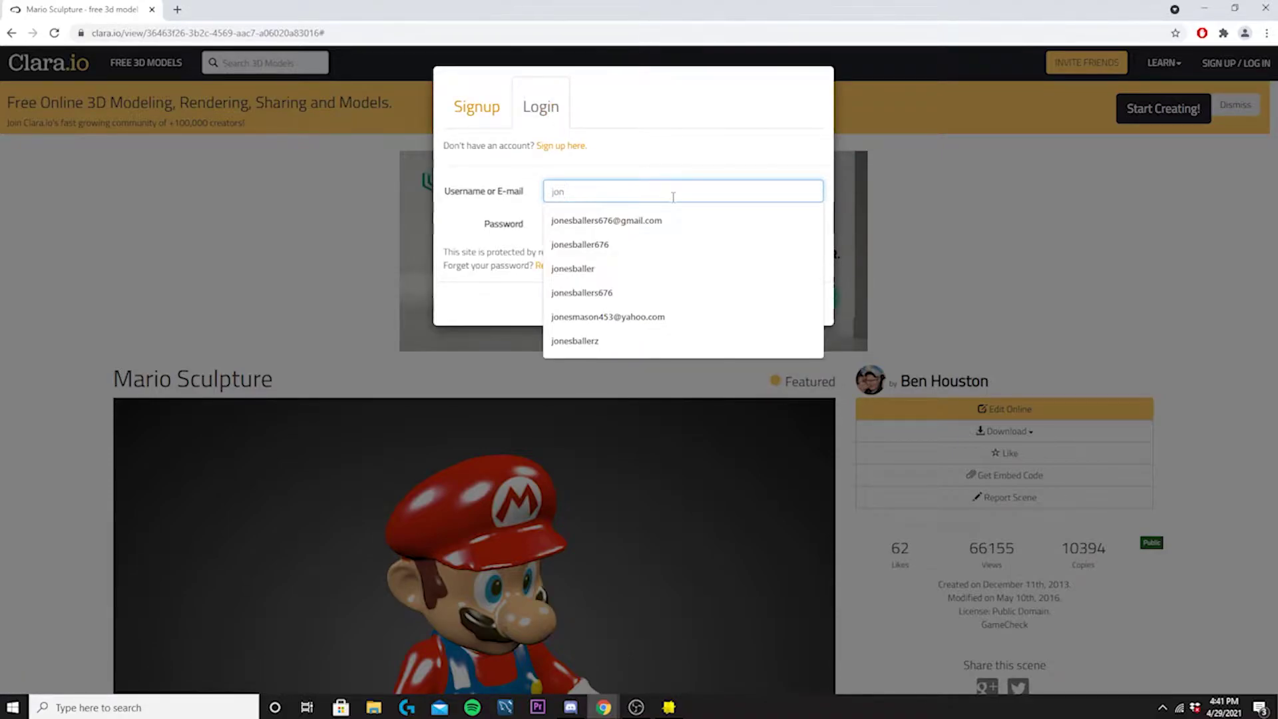
{"action": "key", "text": "Down"}
{"action": "key", "text": "Return"}
{"action": "key", "text": "Tab"}
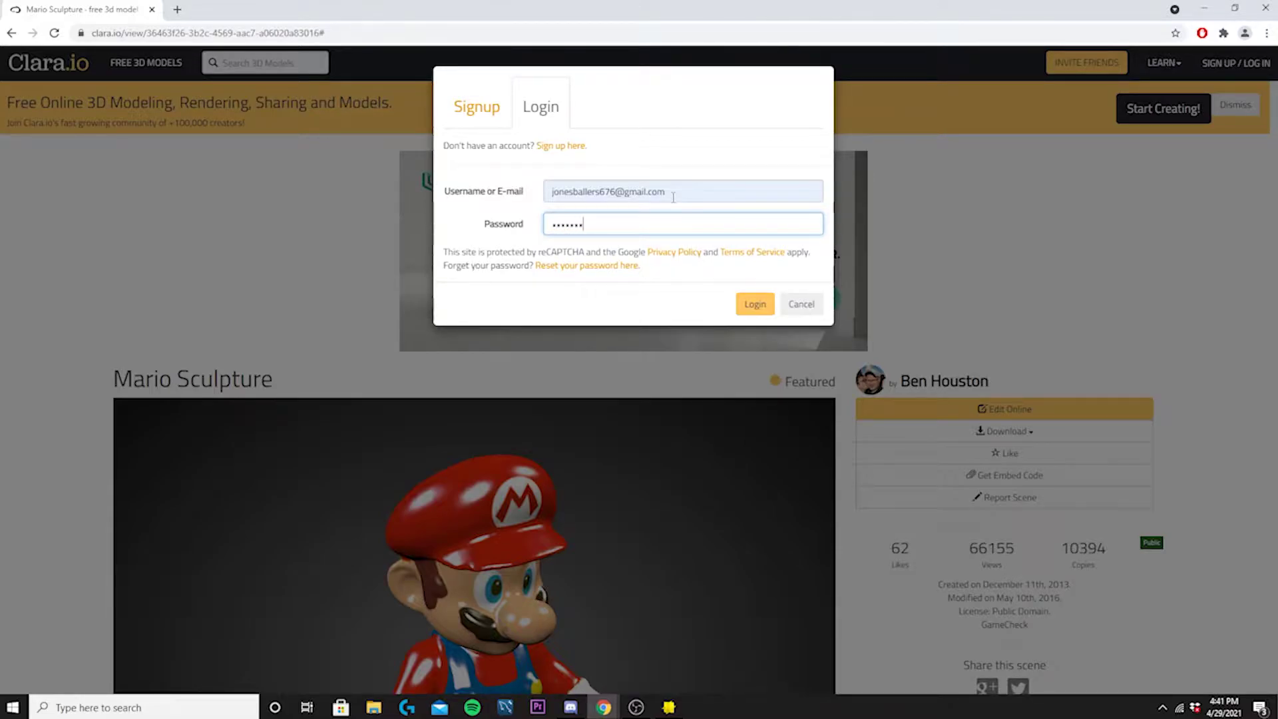
{"action": "key", "text": "Return"}
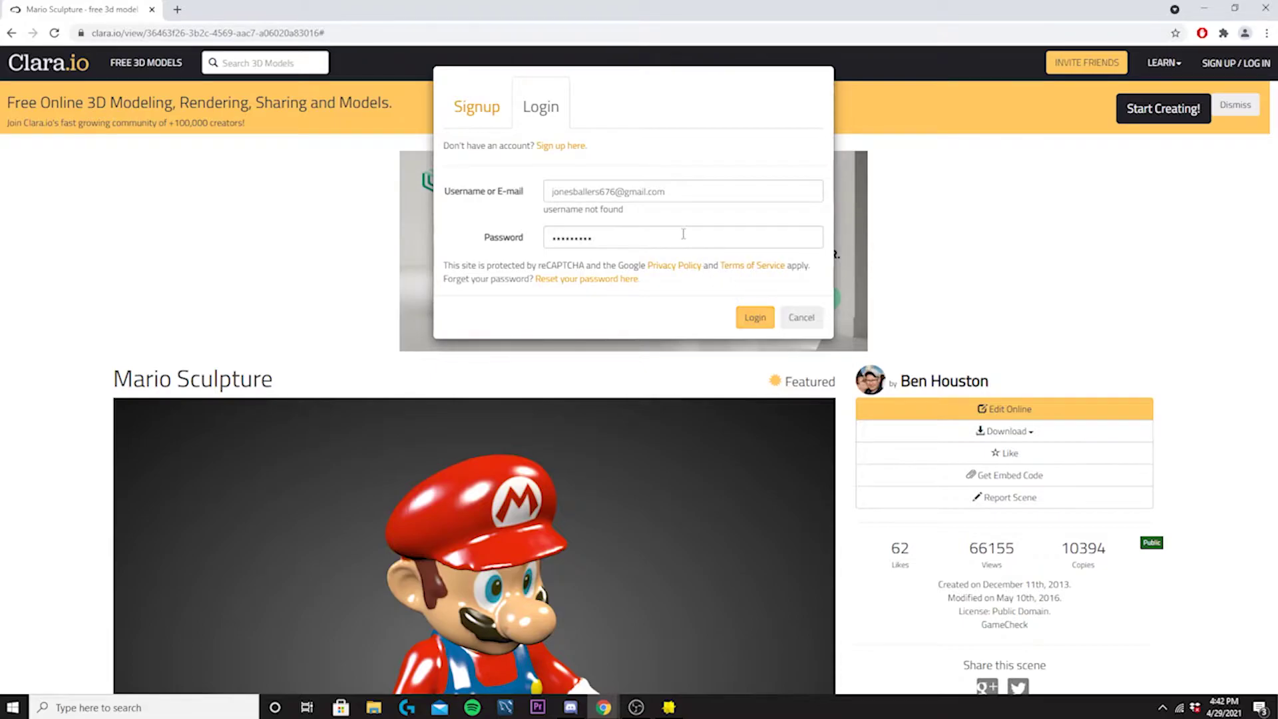
{"action": "left_click_drag", "start_coordinate": [690, 191], "coordinate": [630, 183]}
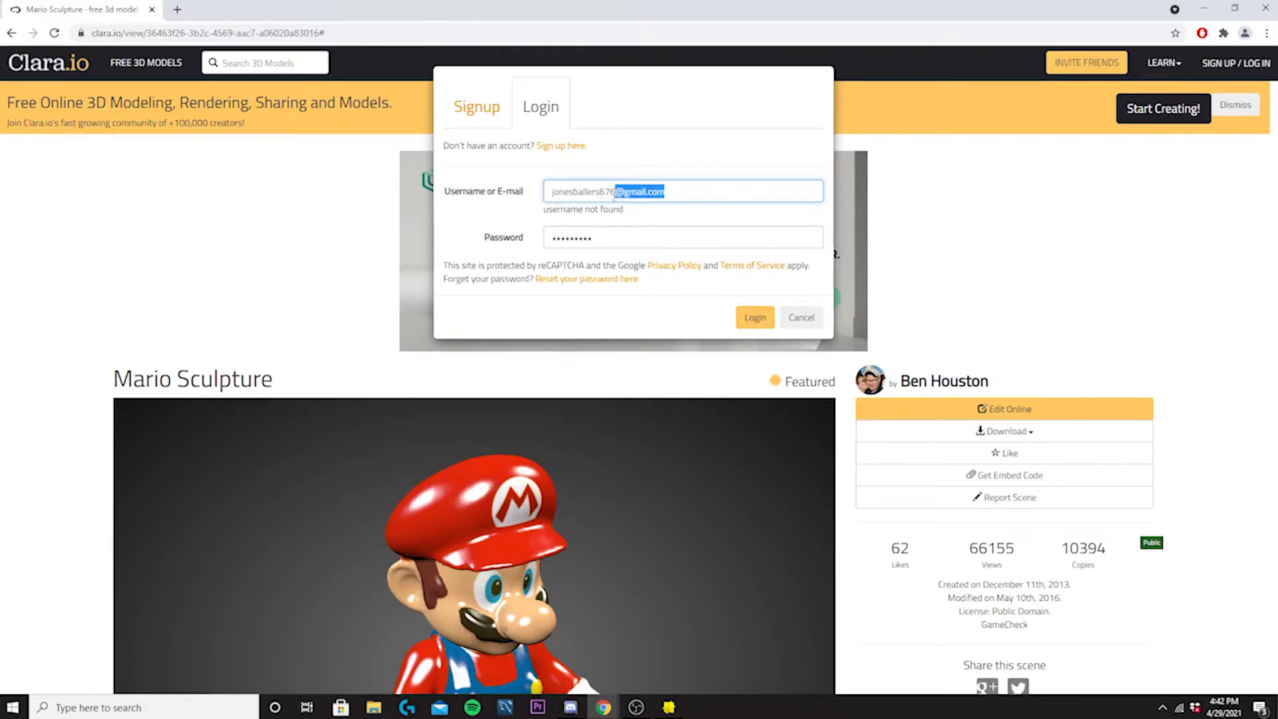
{"action": "key", "text": "BackSpace"}
{"action": "left_click", "coordinate": [755, 317]}
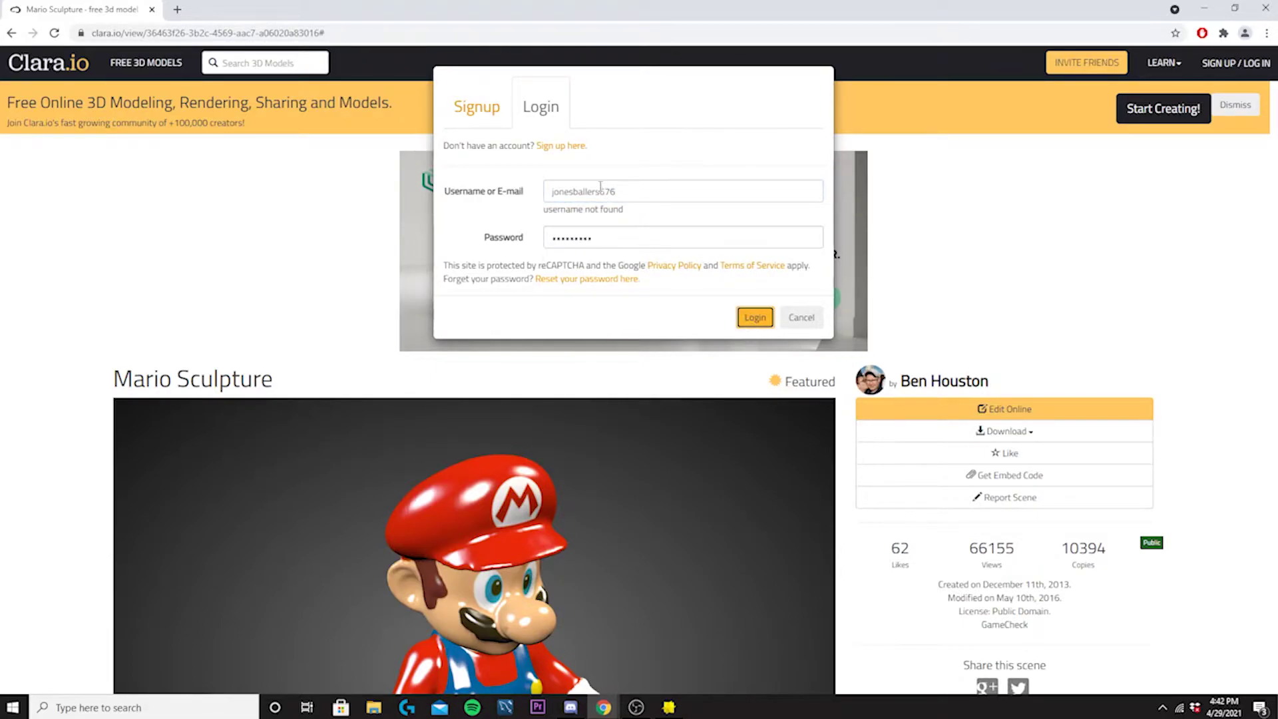
{"action": "left_click", "coordinate": [754, 323]}
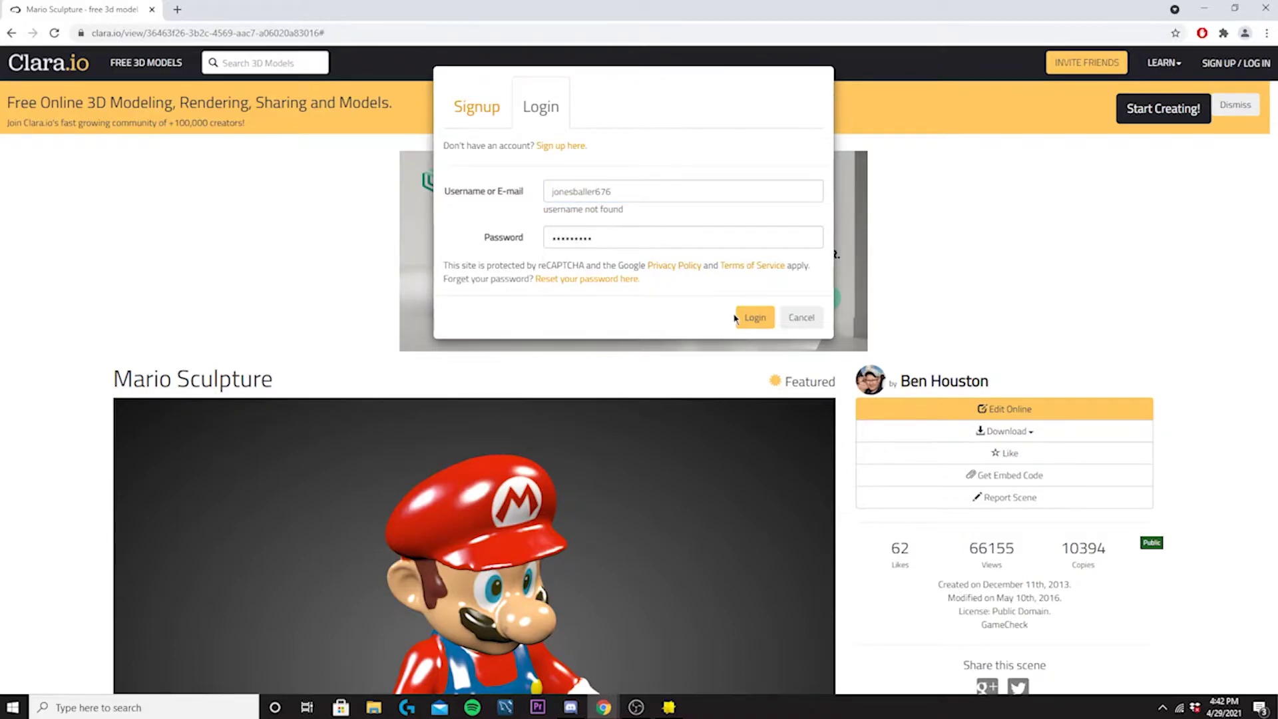
Step: Correct the username and password, log in, then download and open mario-sculpture-fbx.zip
{"action": "left_click", "coordinate": [681, 189]}
{"action": "key", "text": "BackSpace"}
{"action": "key", "text": "BackSpace"}
{"action": "key", "text": "BackSpace"}
{"action": "key", "text": "Return"}
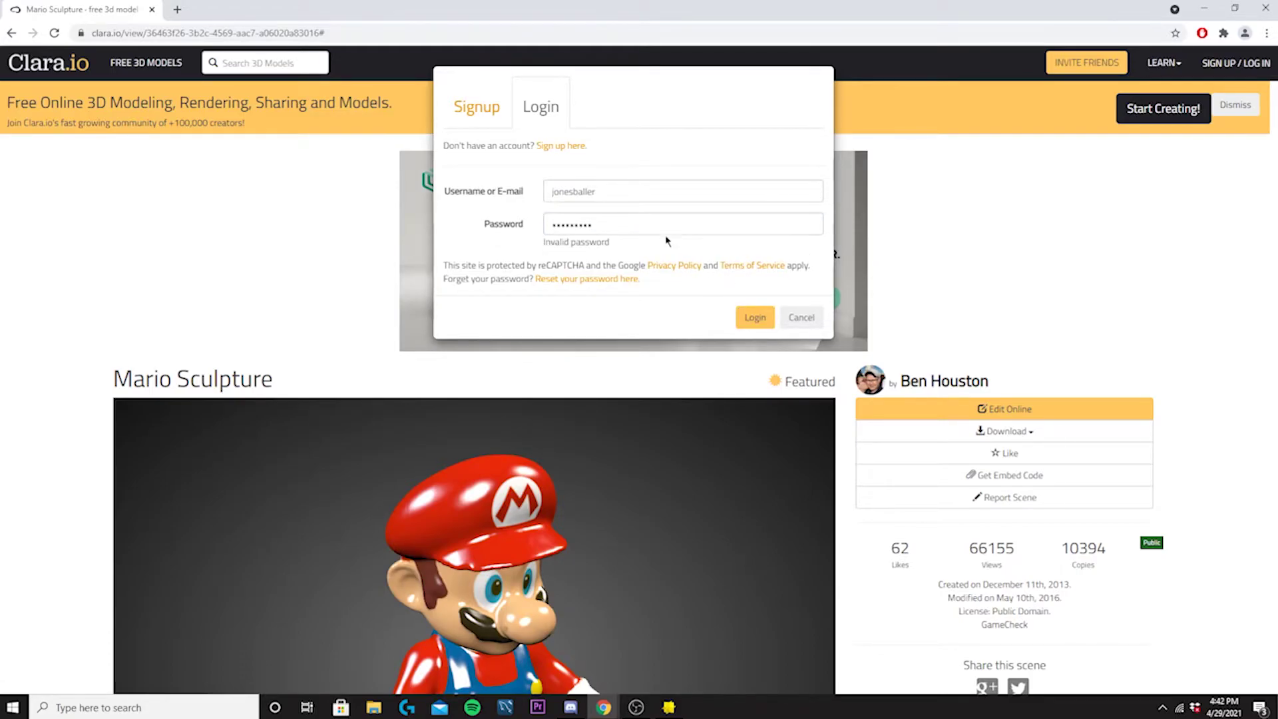
{"action": "left_click", "coordinate": [665, 223]}
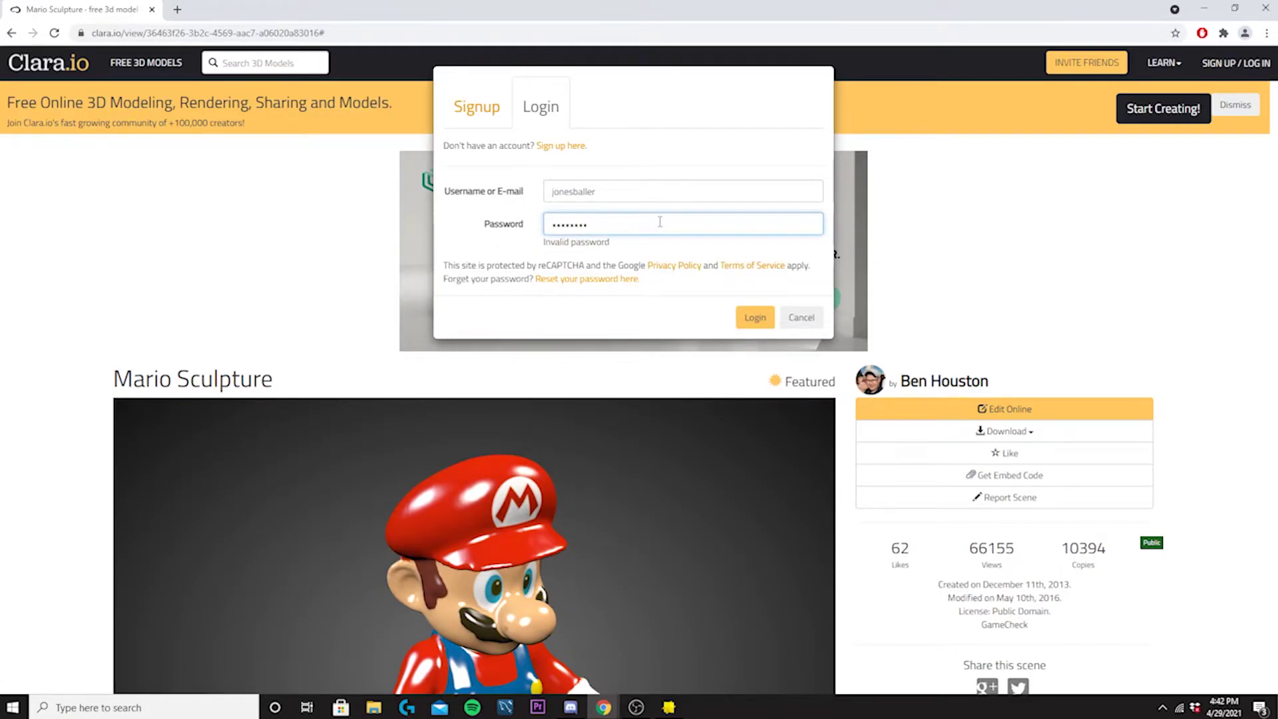
{"action": "left_click", "coordinate": [756, 320]}
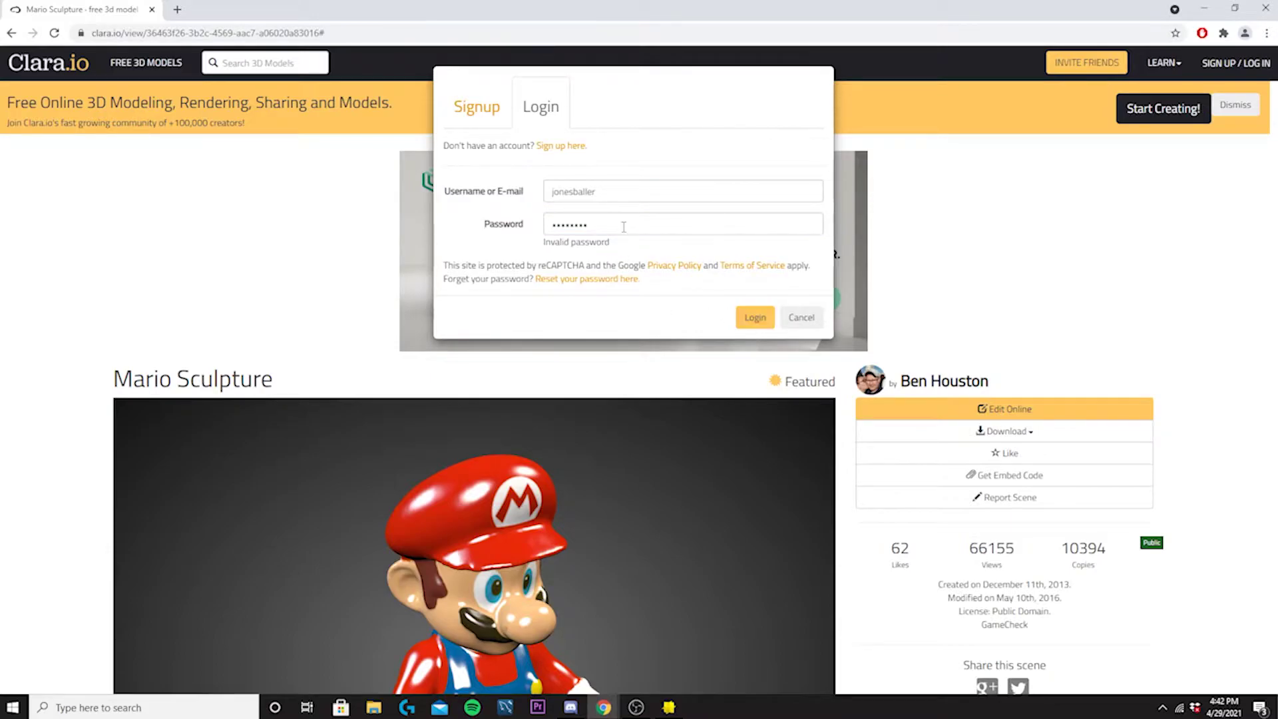
{"action": "key", "text": "shift+Tab"}
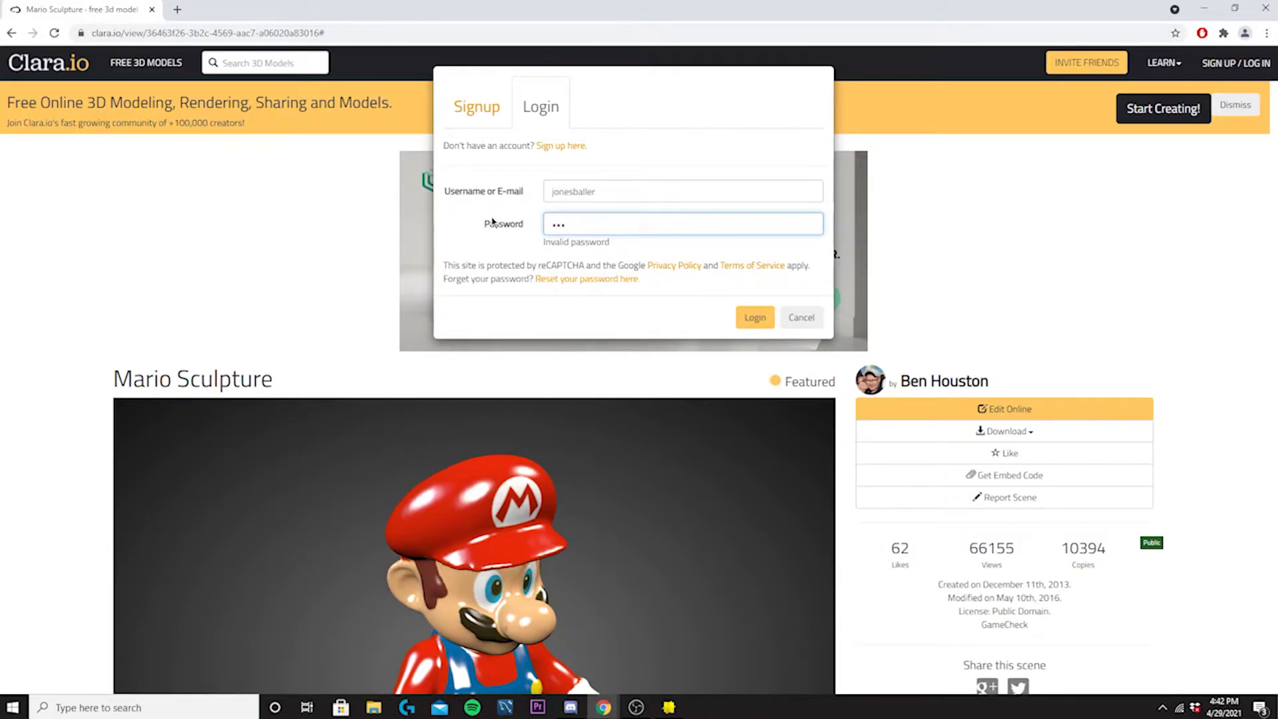
{"action": "key", "text": "Return"}
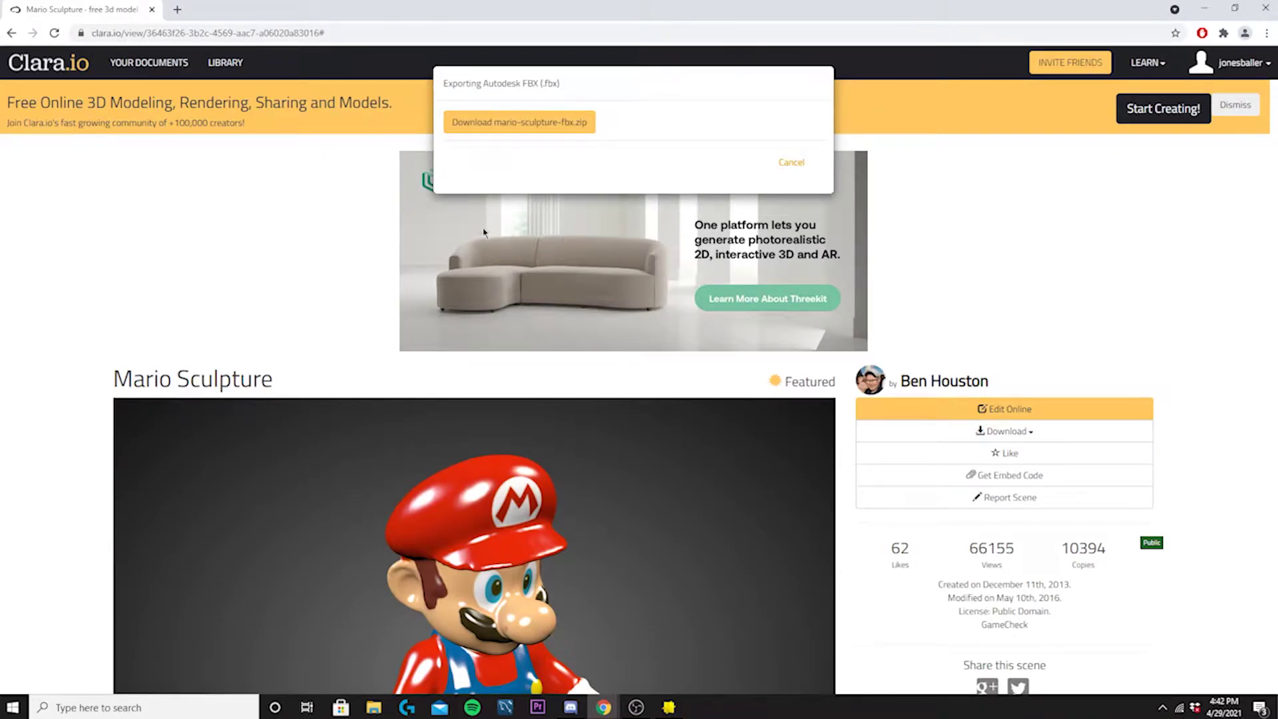
{"action": "left_click", "coordinate": [541, 122]}
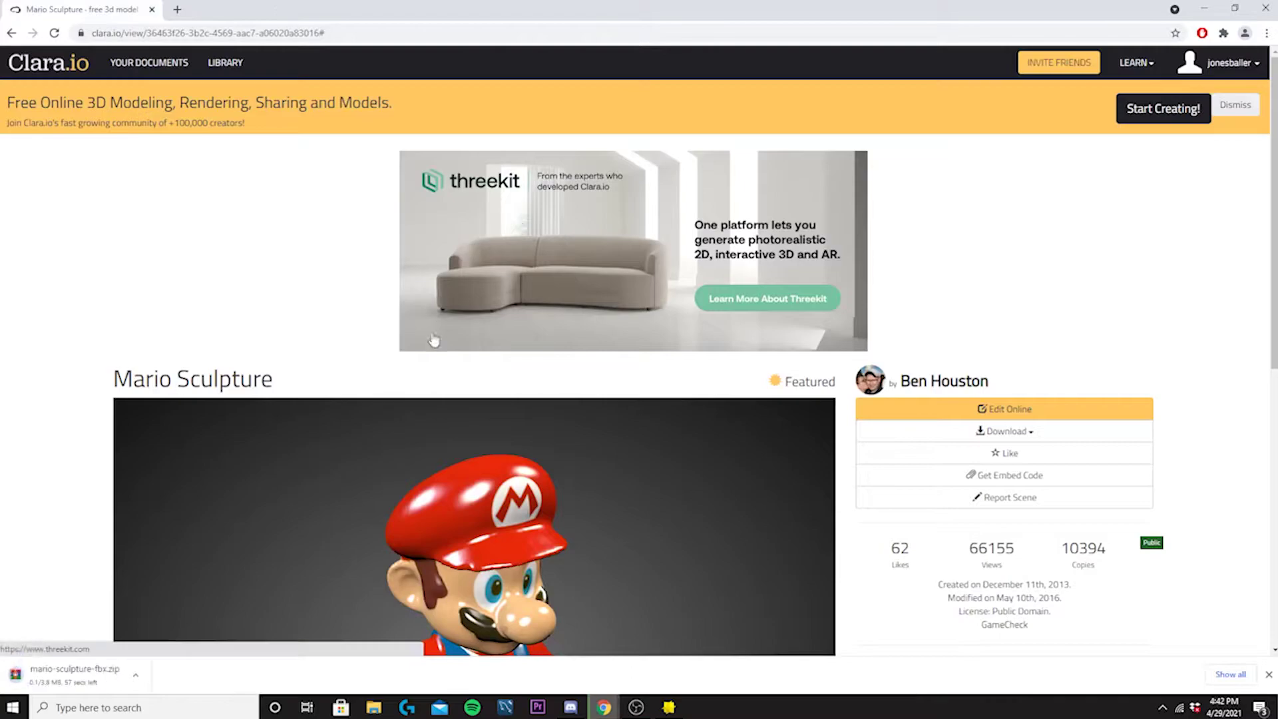
{"action": "left_click", "coordinate": [111, 674]}
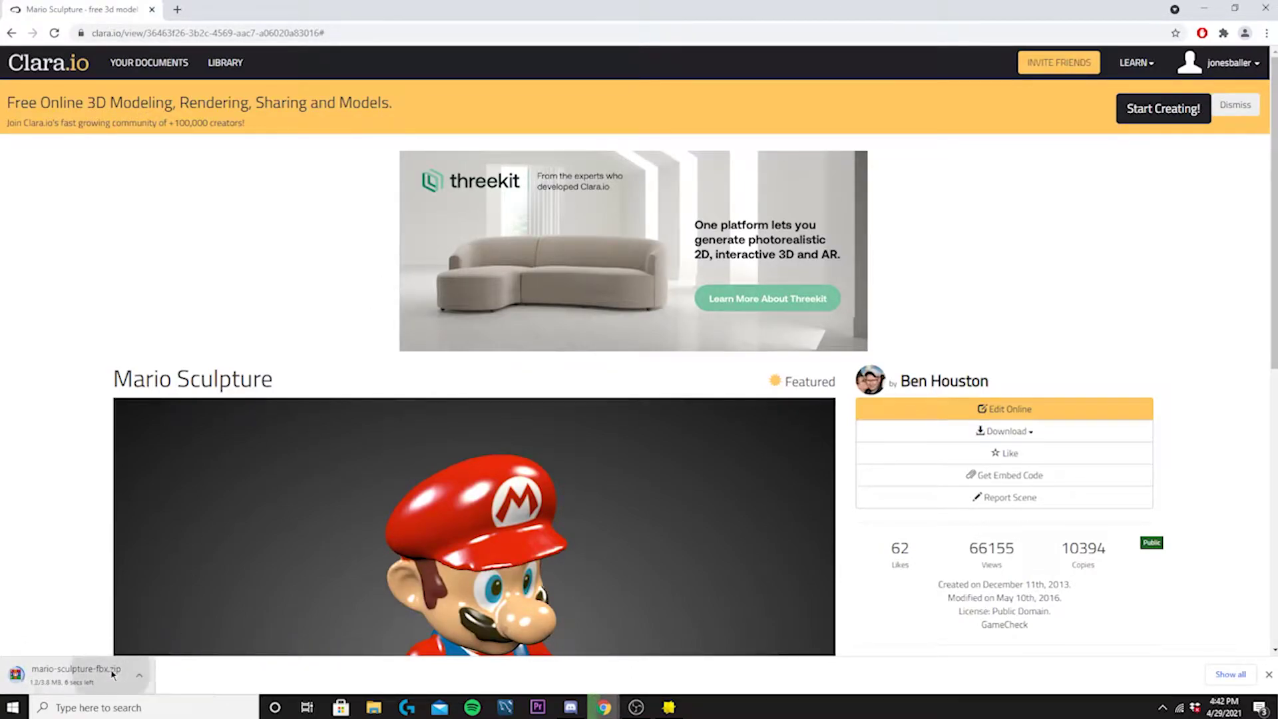
Step: Search 'super mario bros' in a new tab and browse the image results
{"action": "left_click", "coordinate": [178, 10]}
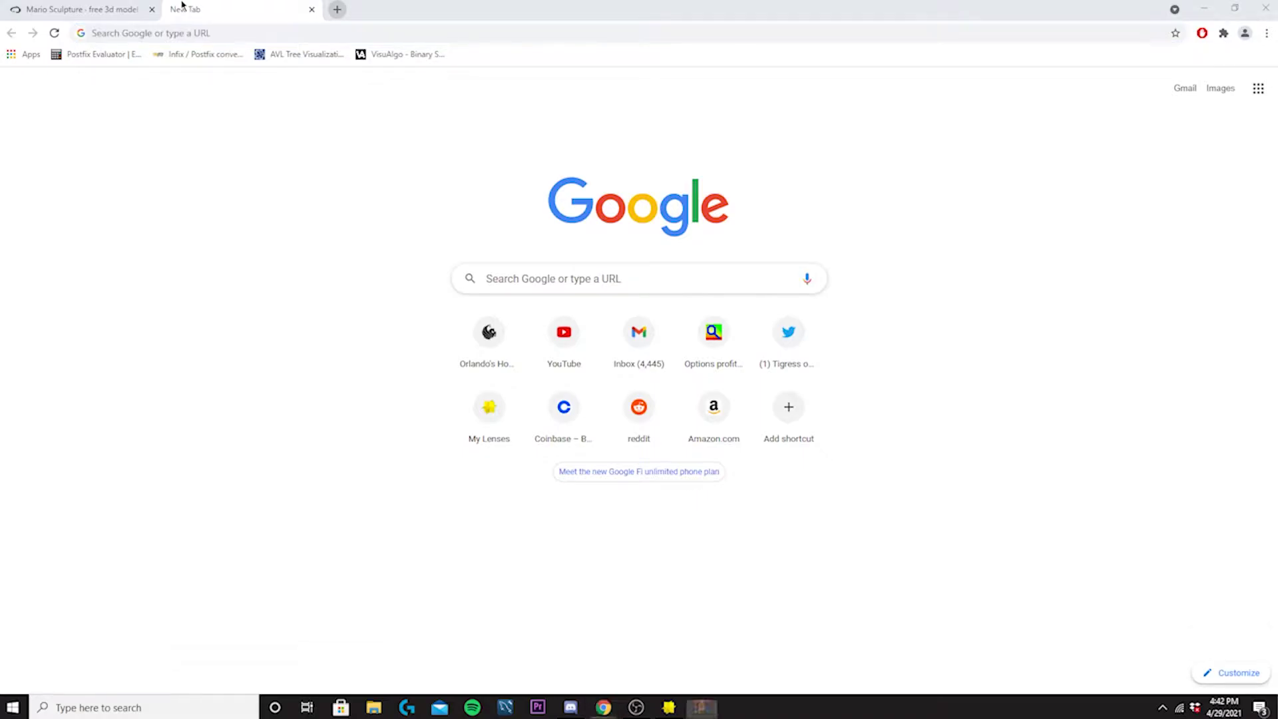
{"action": "left_click", "coordinate": [163, 34]}
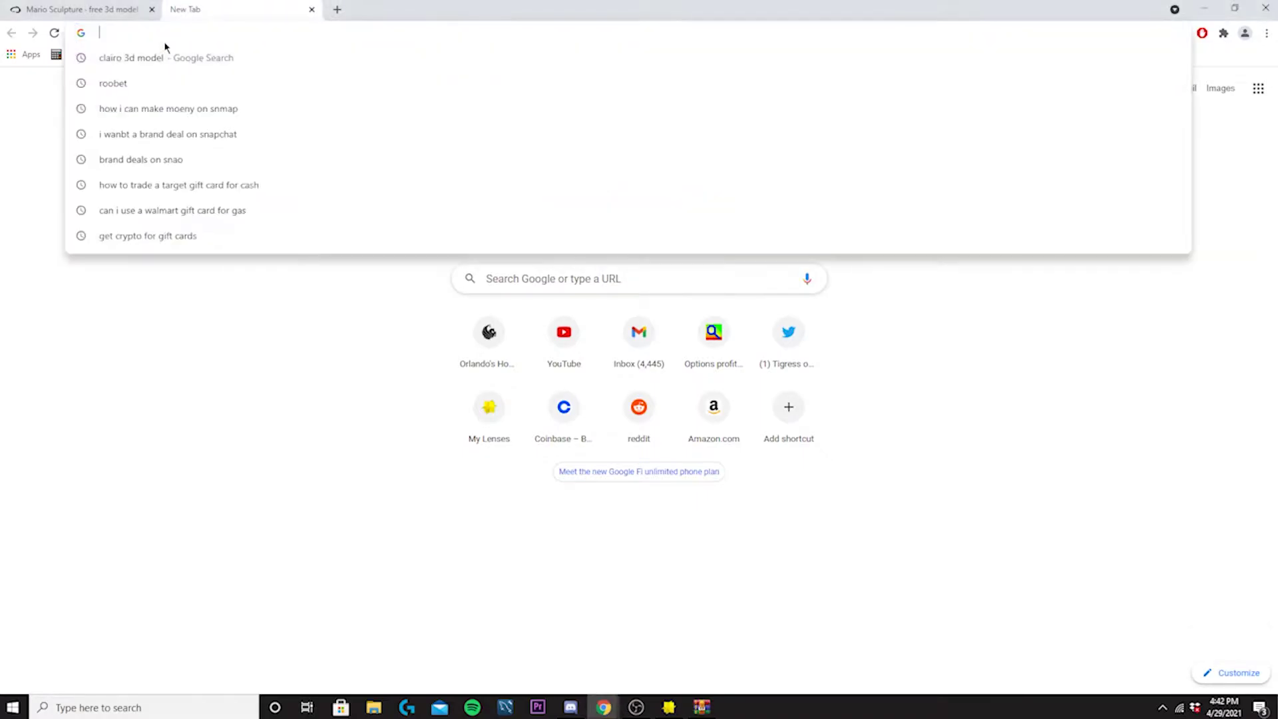
{"action": "type", "text": "super mario bros"}
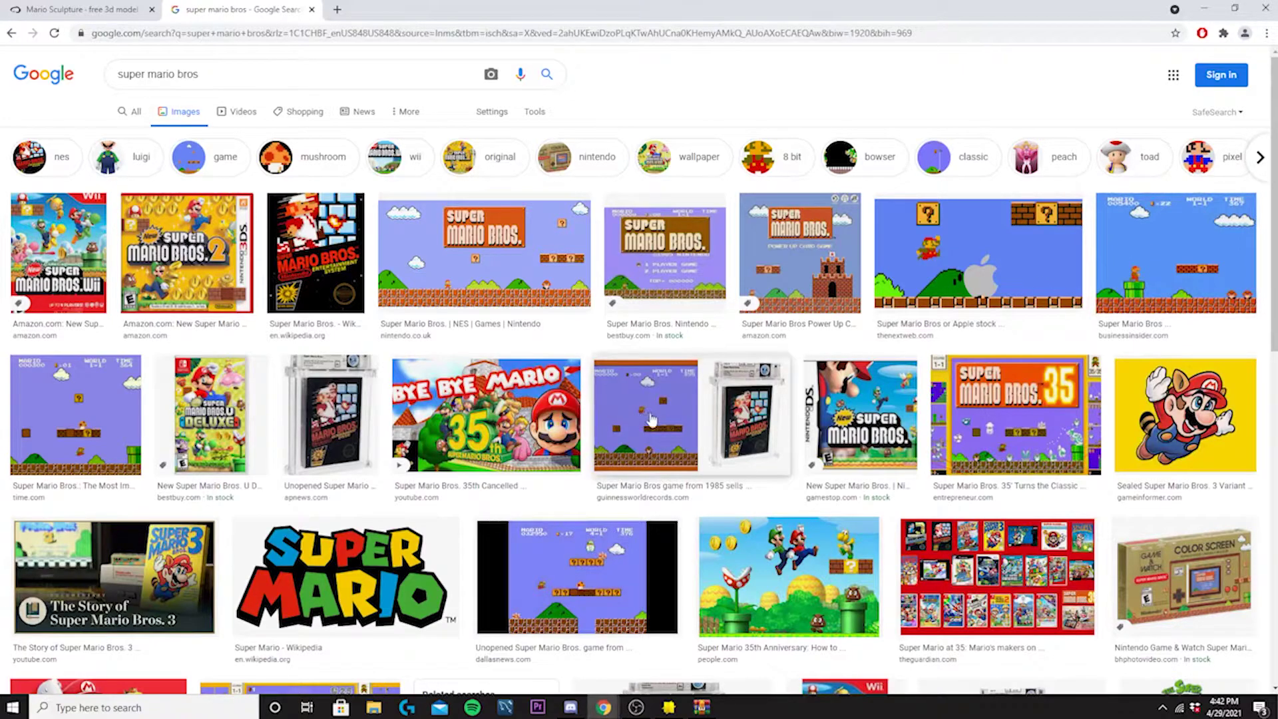
{"action": "scroll", "coordinate": [115, 416], "scroll_direction": "down", "scroll_amount": 7}
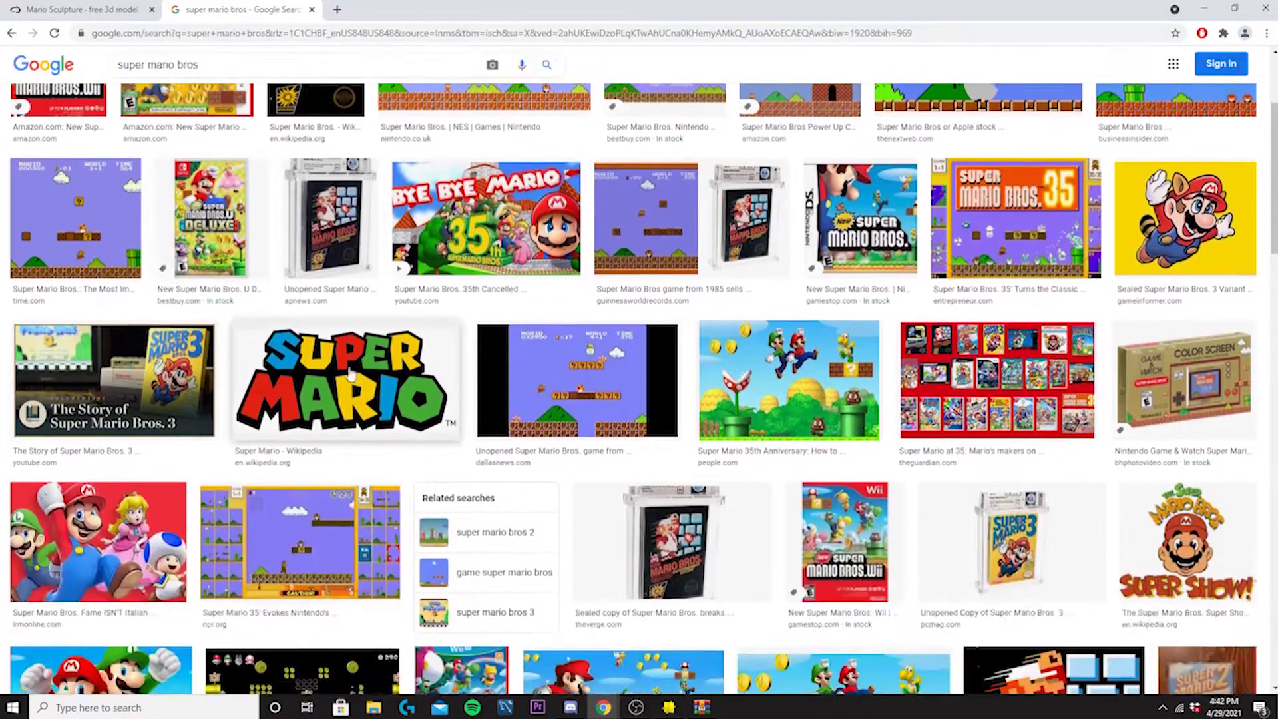
{"action": "scroll", "coordinate": [424, 304], "scroll_direction": "down", "scroll_amount": 4}
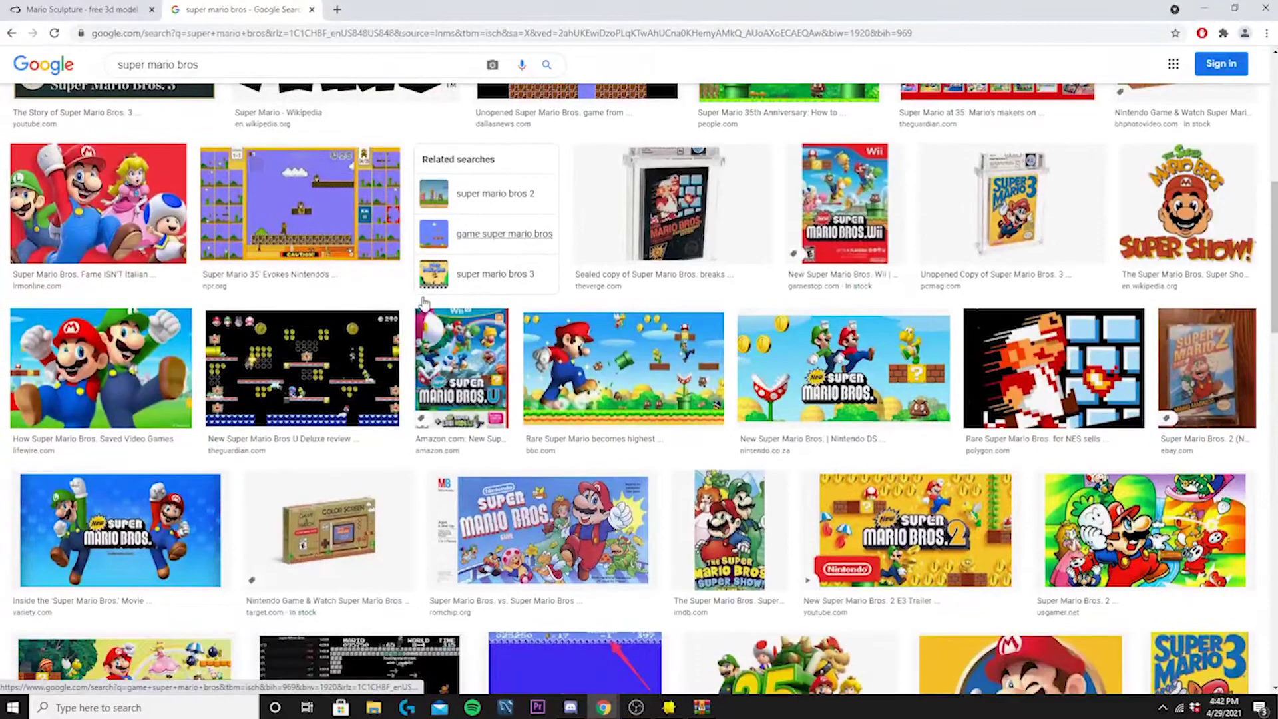
{"action": "scroll", "coordinate": [510, 326], "scroll_direction": "down", "scroll_amount": 5}
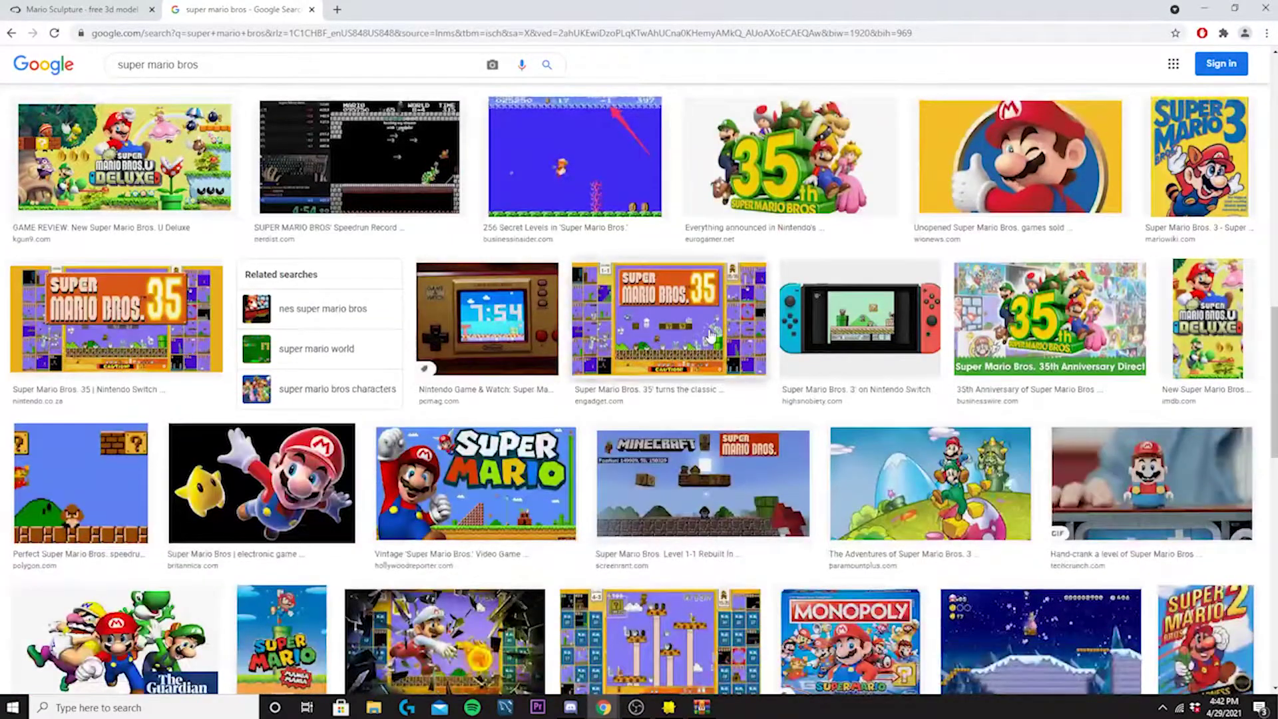
{"action": "scroll", "coordinate": [665, 329], "scroll_direction": "down", "scroll_amount": 4}
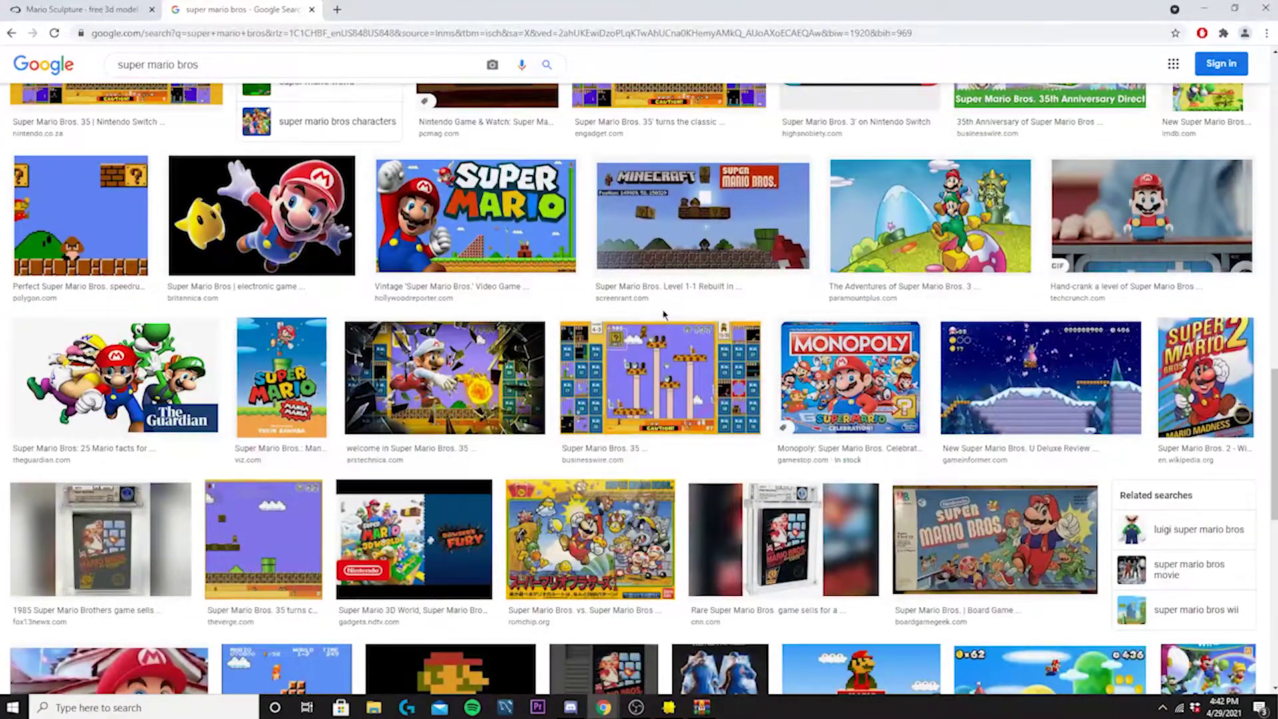
{"action": "scroll", "coordinate": [664, 315], "scroll_direction": "down", "scroll_amount": 4}
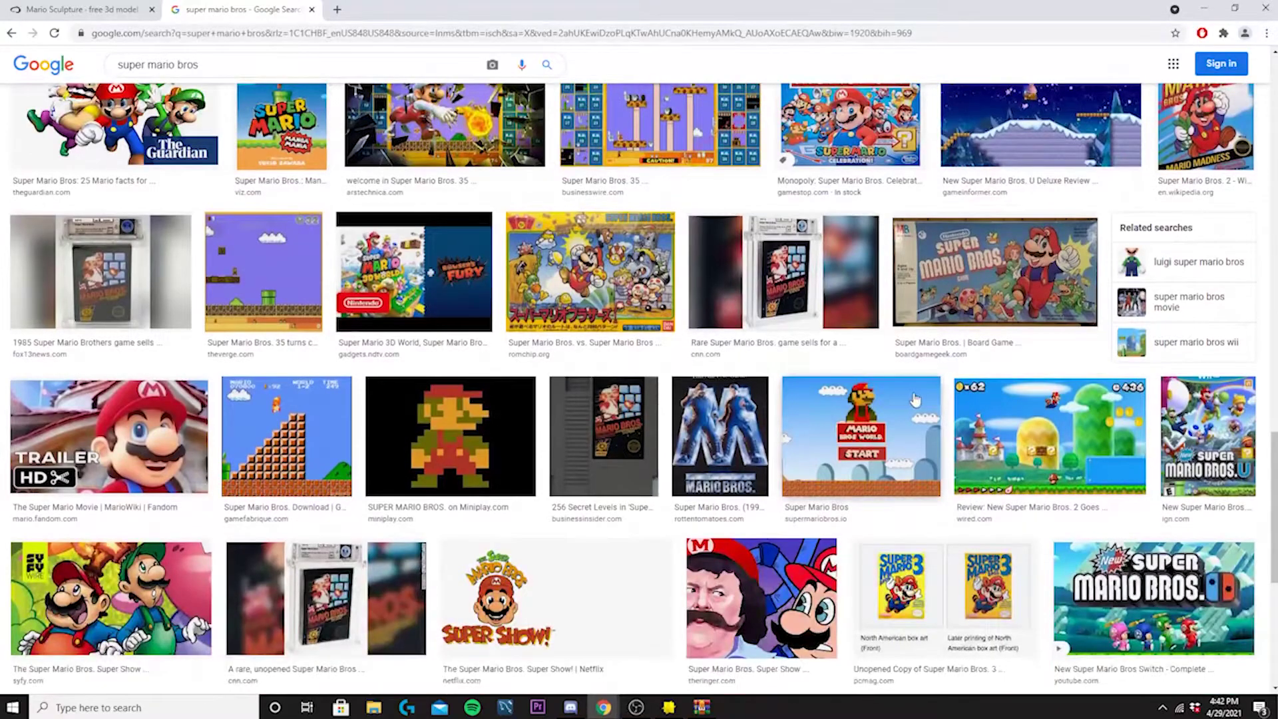
{"action": "scroll", "coordinate": [915, 400], "scroll_direction": "down", "scroll_amount": 4}
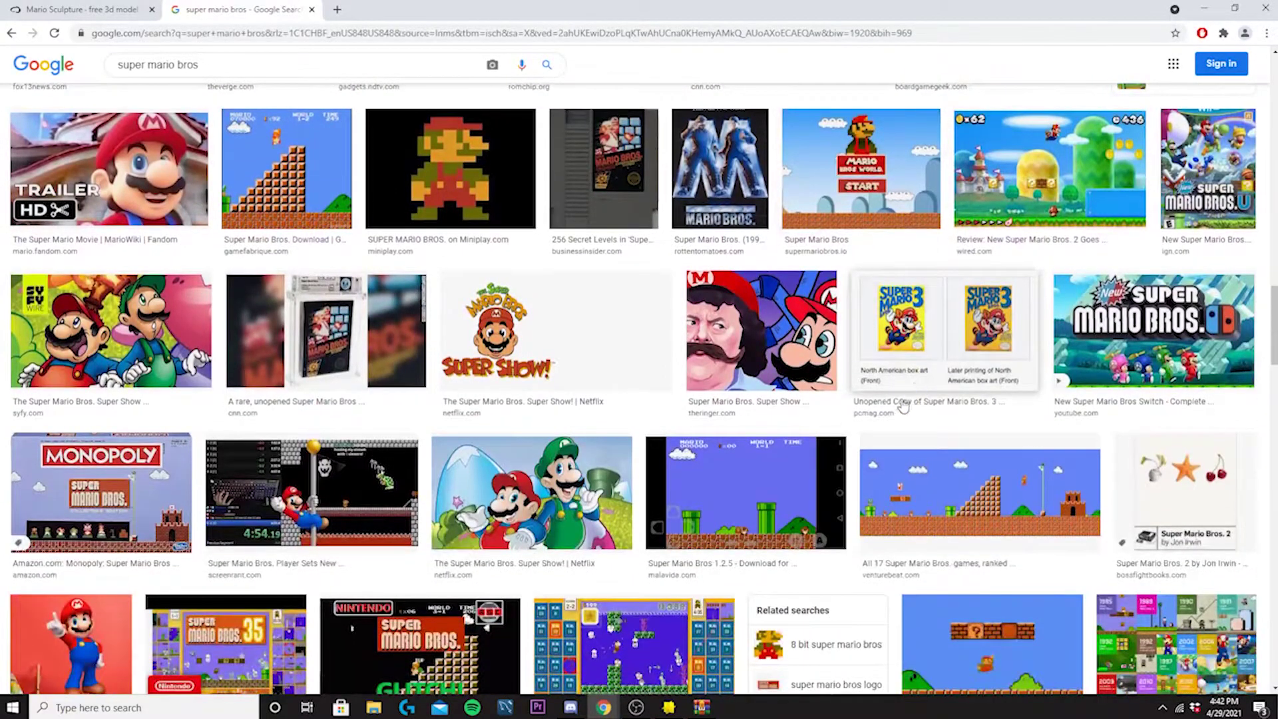
{"action": "scroll", "coordinate": [816, 482], "scroll_direction": "down", "scroll_amount": 10}
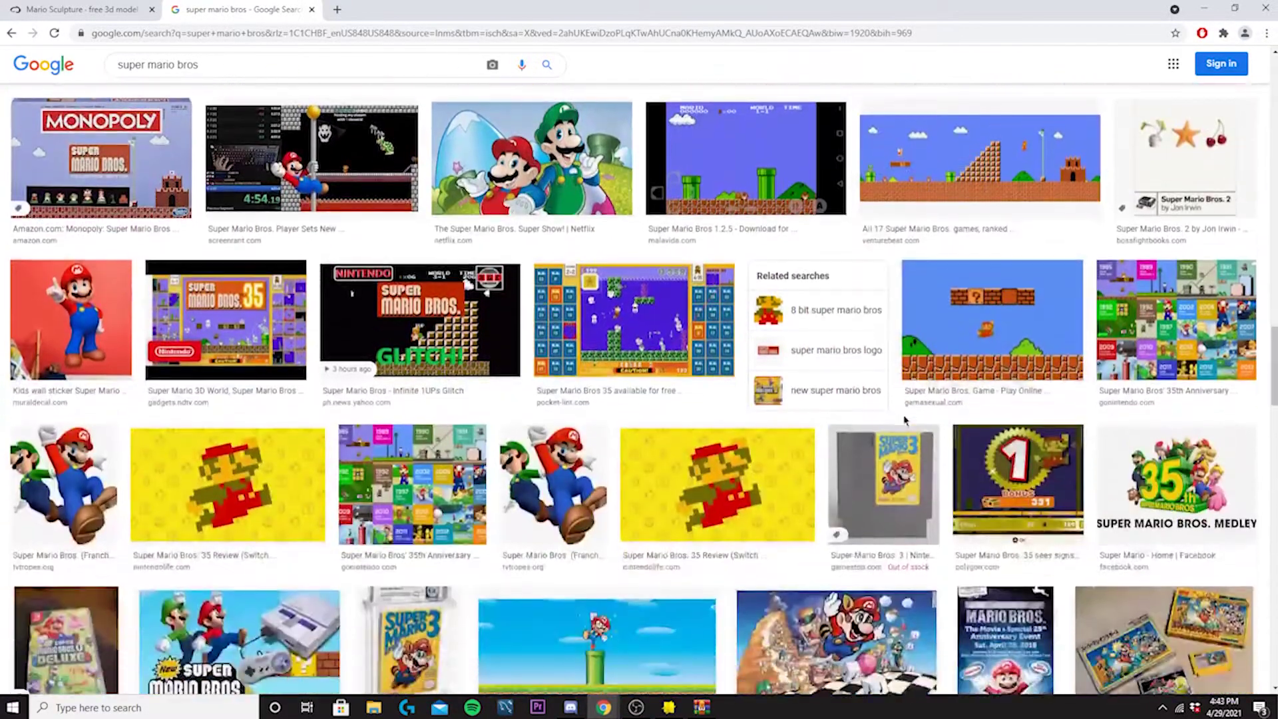
{"action": "scroll", "coordinate": [832, 361], "scroll_direction": "down", "scroll_amount": 4}
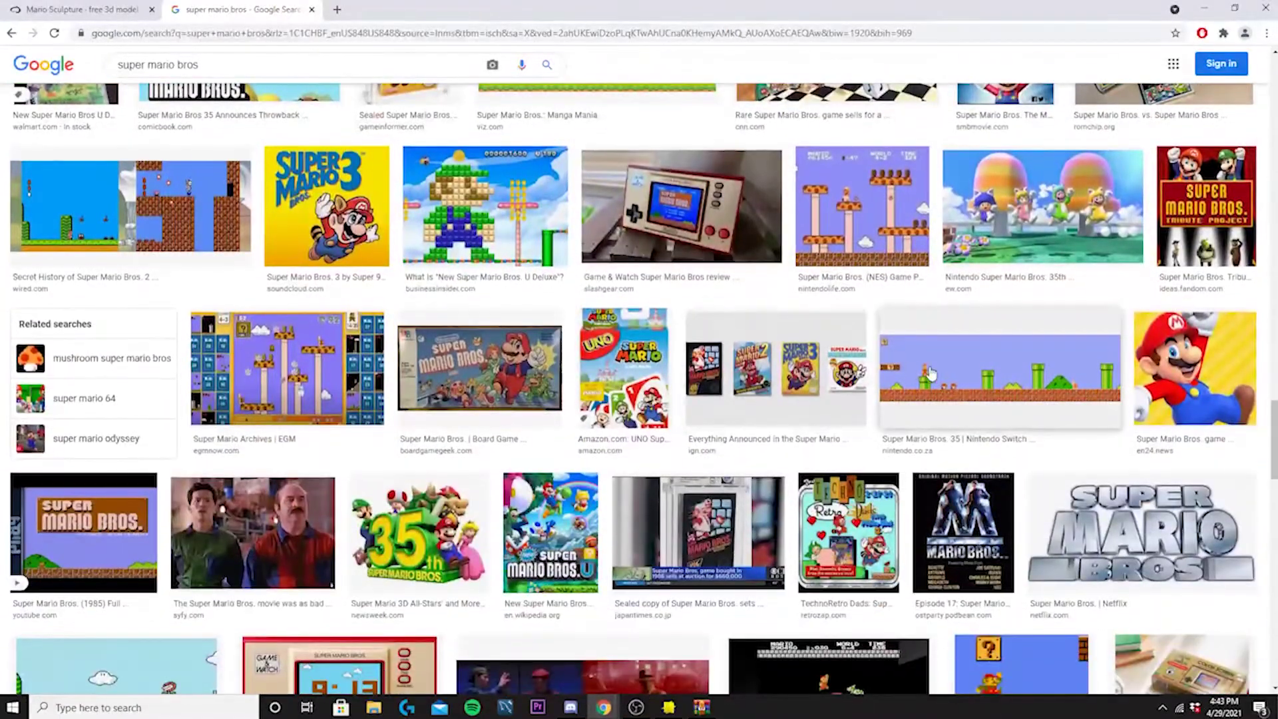
{"action": "scroll", "coordinate": [1003, 376], "scroll_direction": "down", "scroll_amount": 3}
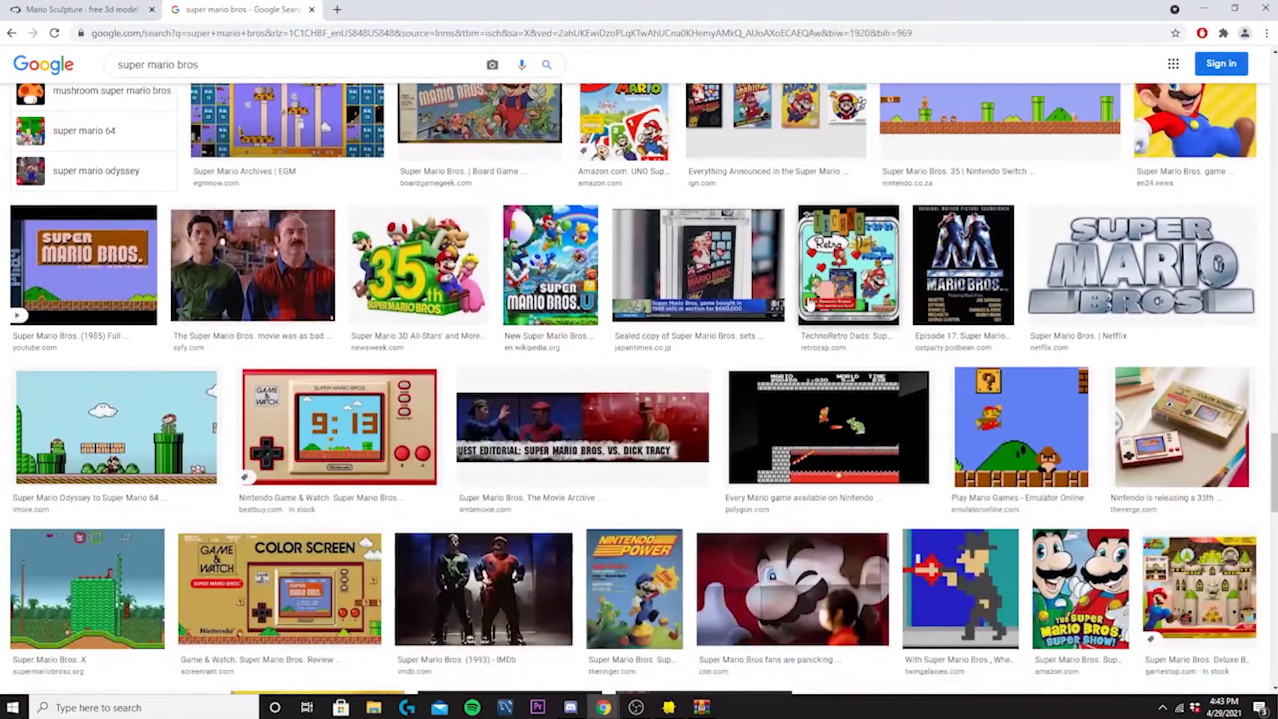
{"action": "scroll", "coordinate": [838, 295], "scroll_direction": "up", "scroll_amount": 15}
{"action": "scroll", "coordinate": [839, 295], "scroll_direction": "up", "scroll_amount": 20}
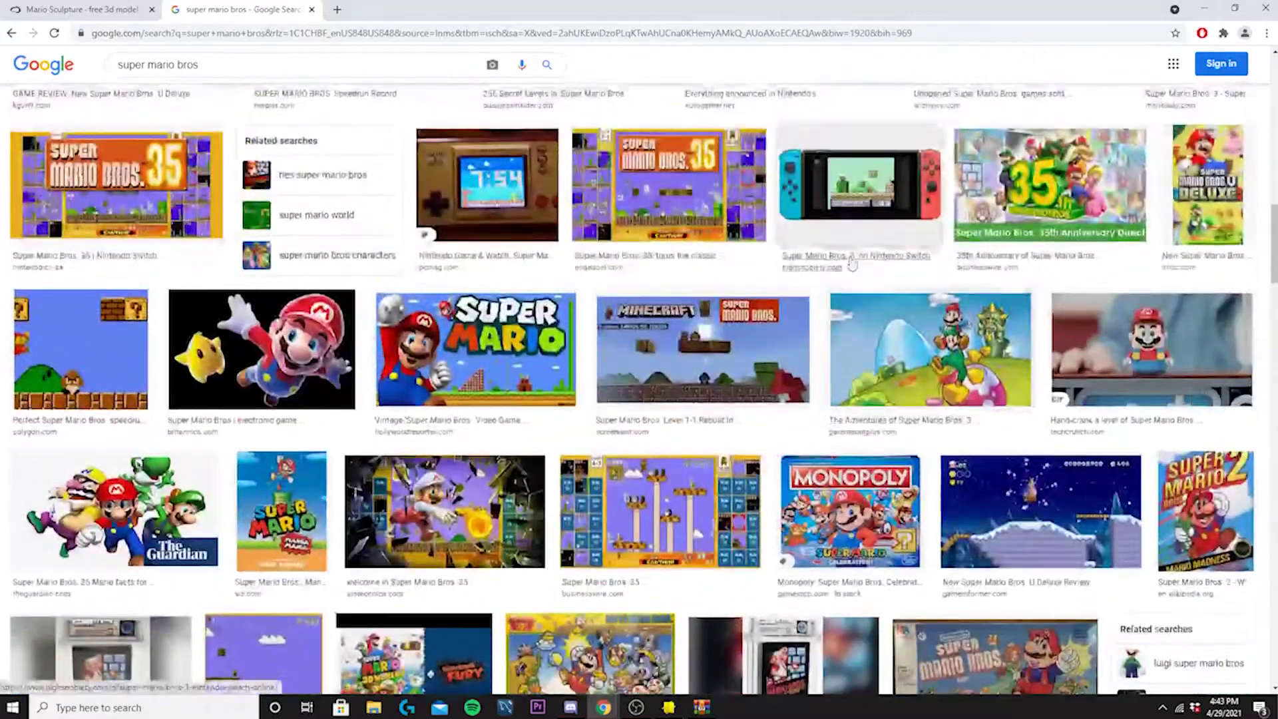
{"action": "scroll", "coordinate": [844, 277], "scroll_direction": "up", "scroll_amount": 8}
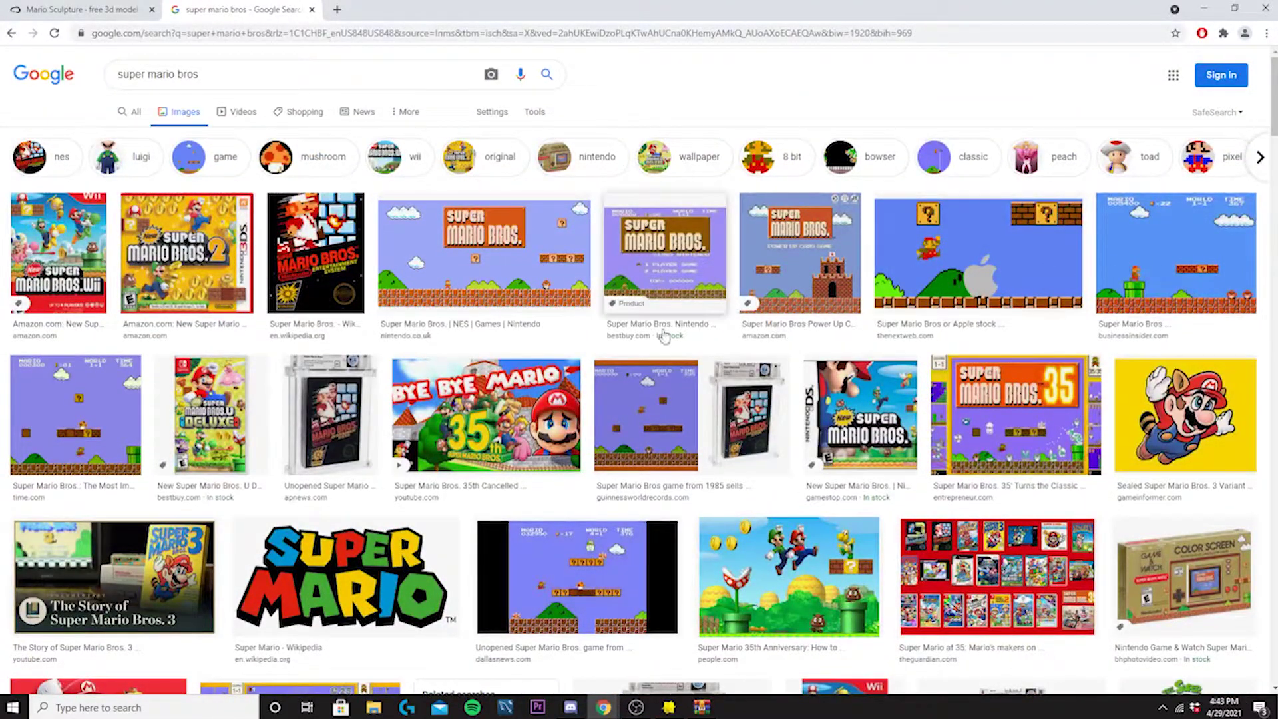
Step: Save the time.com level image as mario-bros-evolution08.jpg and return to Lens Studio
{"action": "left_click", "coordinate": [96, 433]}
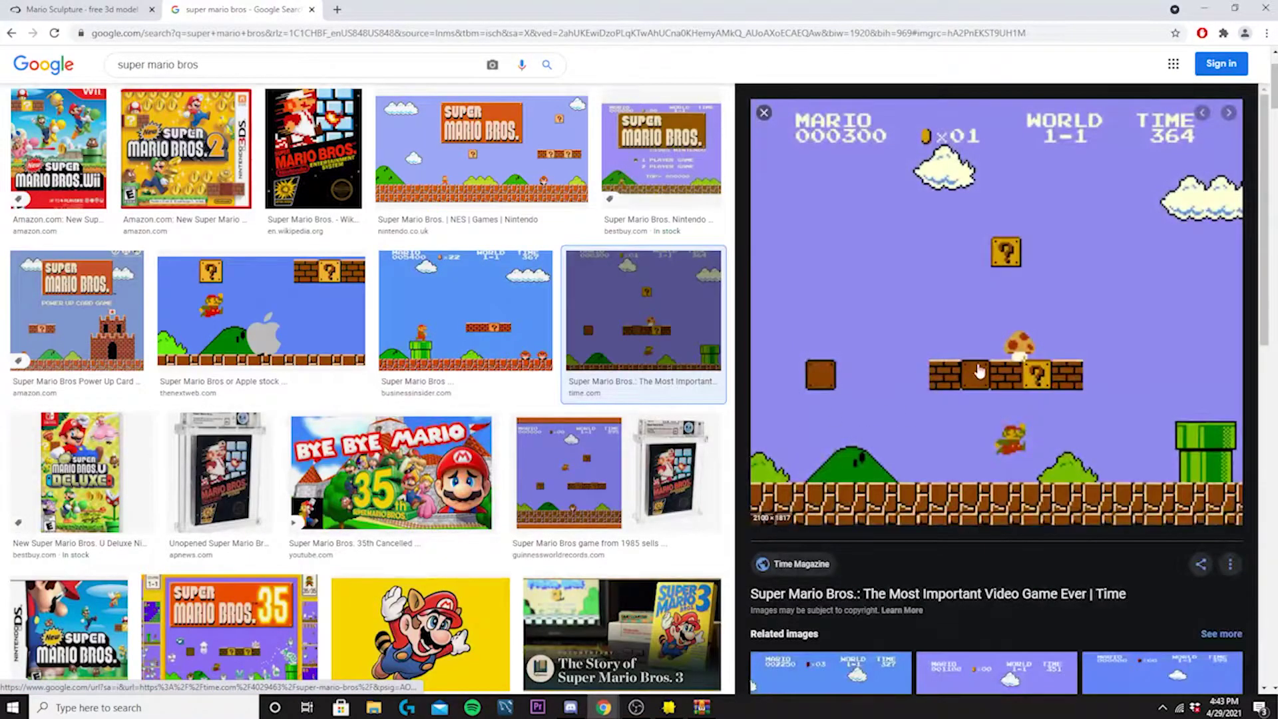
{"action": "right_click", "coordinate": [1017, 385]}
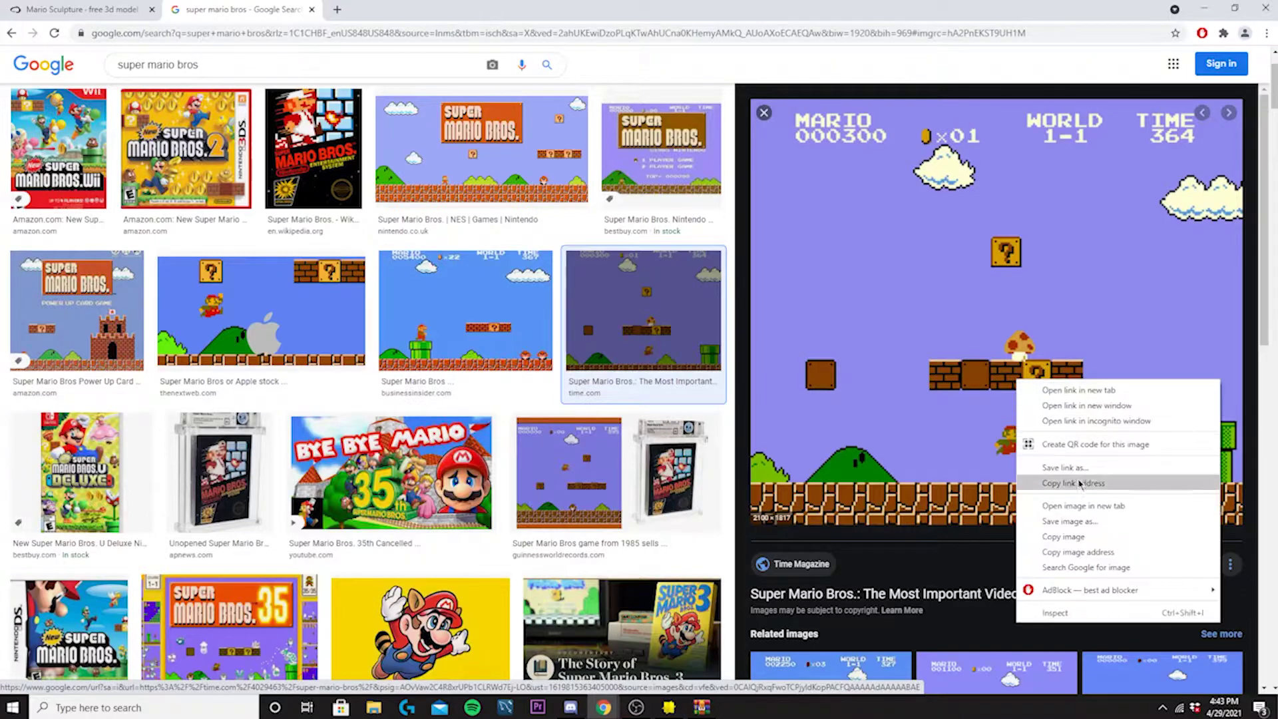
{"action": "left_click", "coordinate": [1068, 521]}
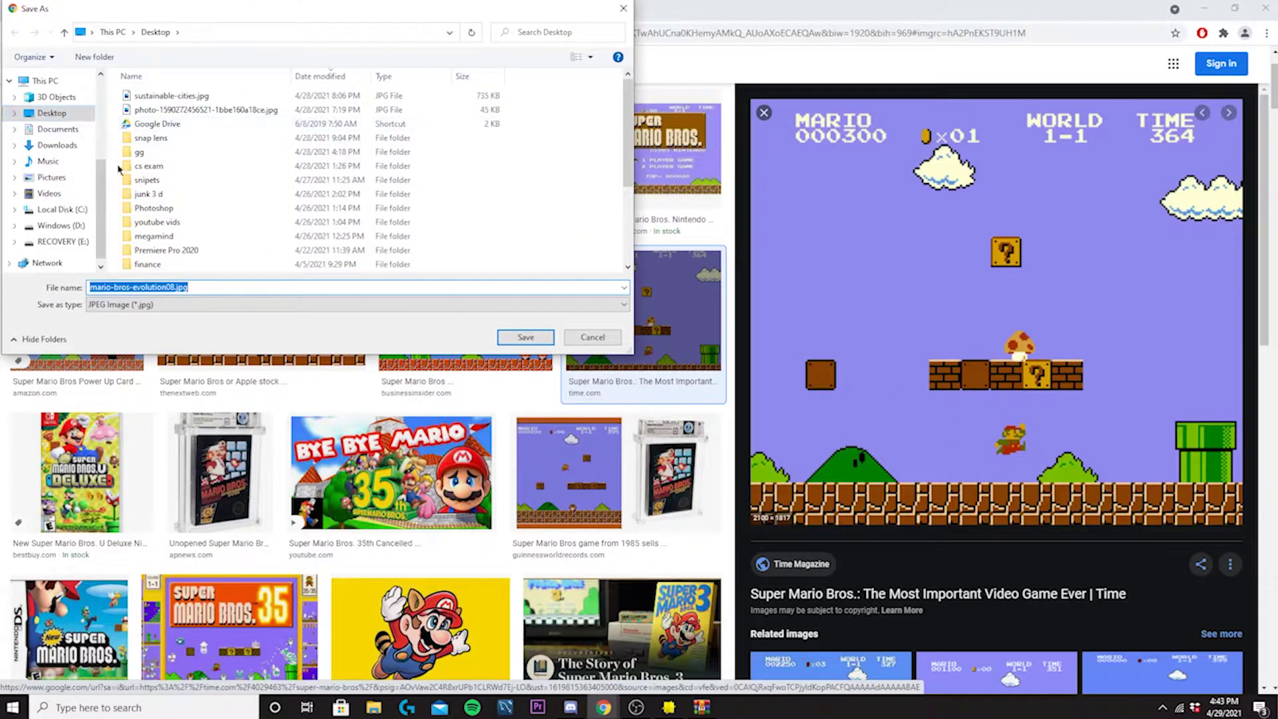
{"action": "left_click", "coordinate": [525, 336]}
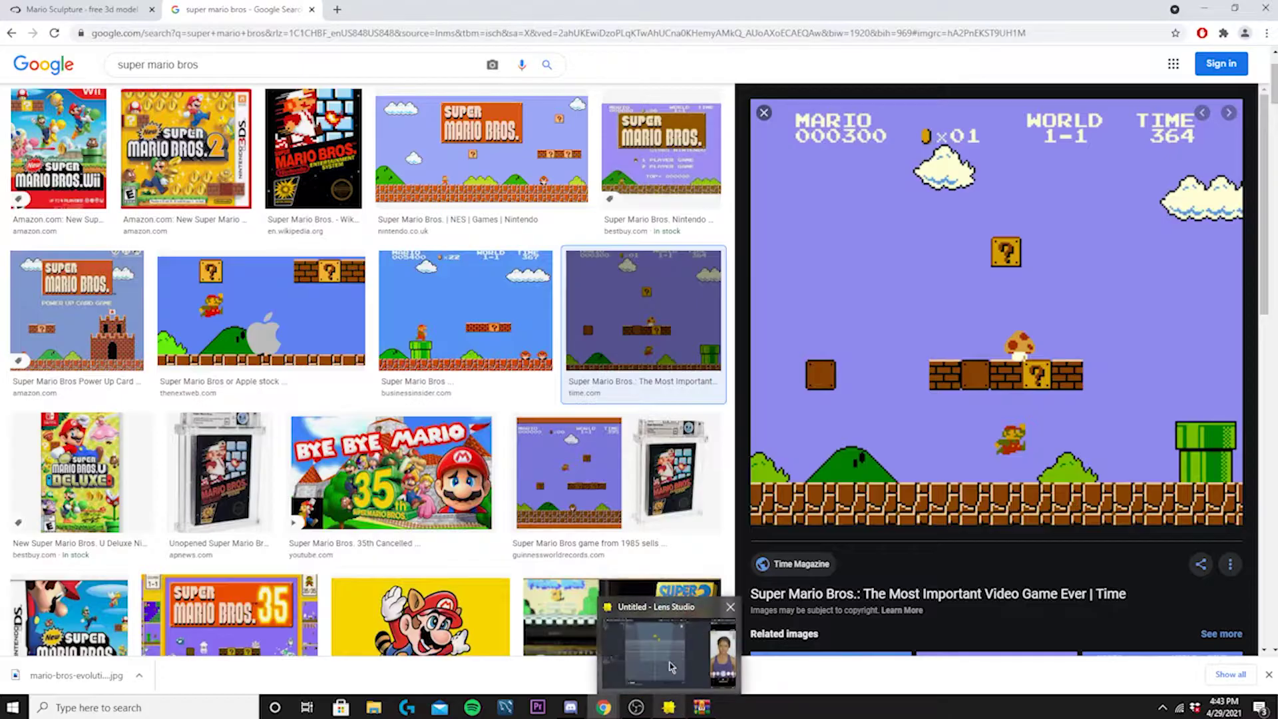
{"action": "left_click", "coordinate": [673, 665]}
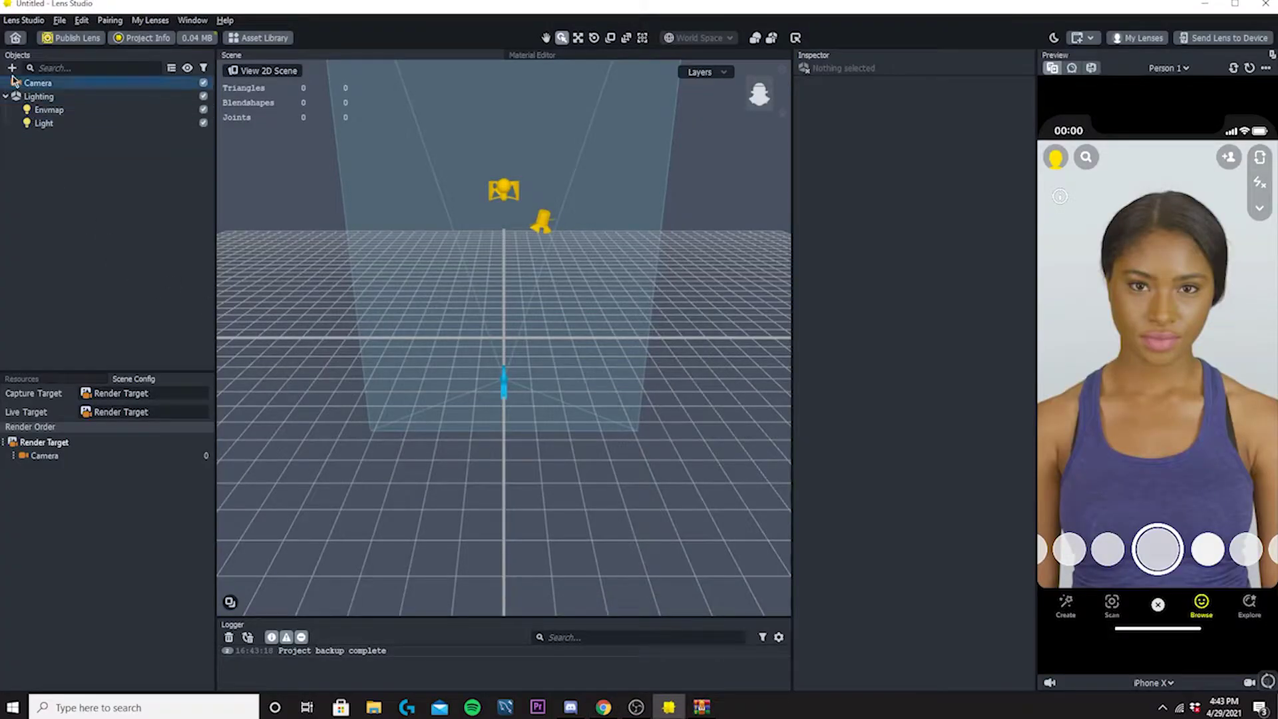
Step: Import mario-bros-evolution08.jpg from the Desktop and the mario-sculpture FBX into Resources
{"action": "left_click", "coordinate": [22, 381]}
{"action": "left_click", "coordinate": [12, 392]}
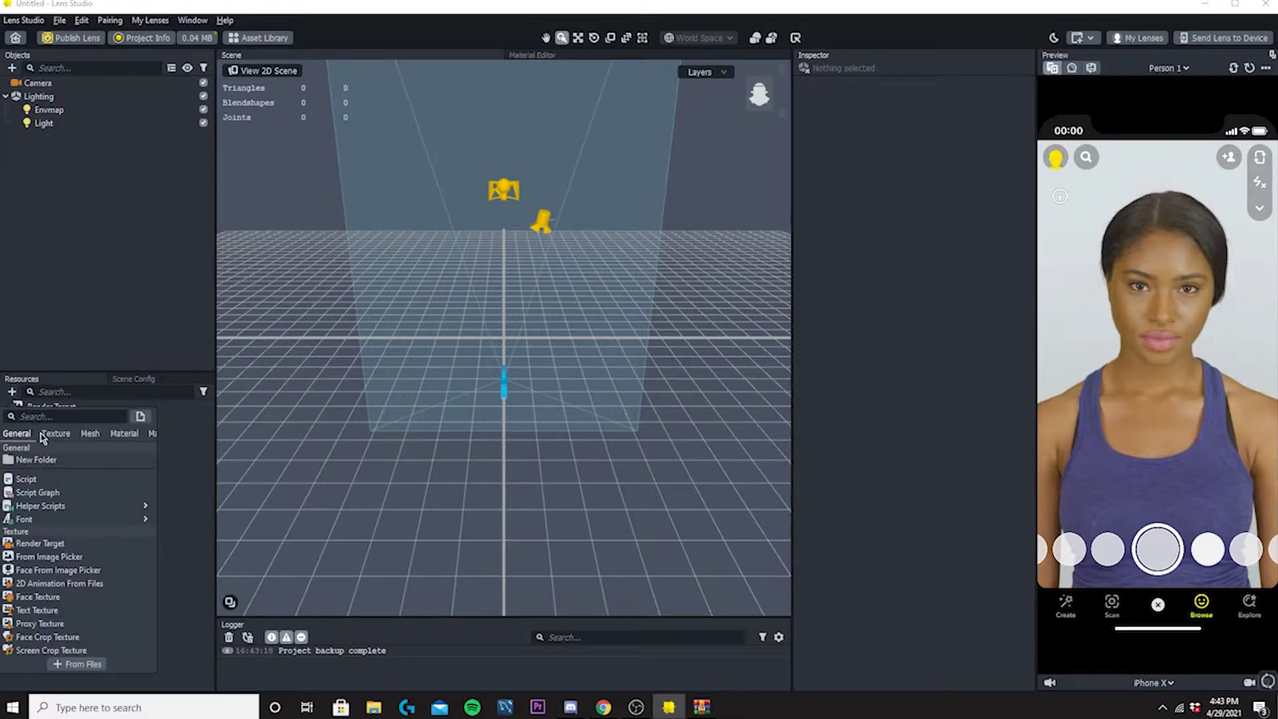
{"action": "left_click", "coordinate": [78, 664]}
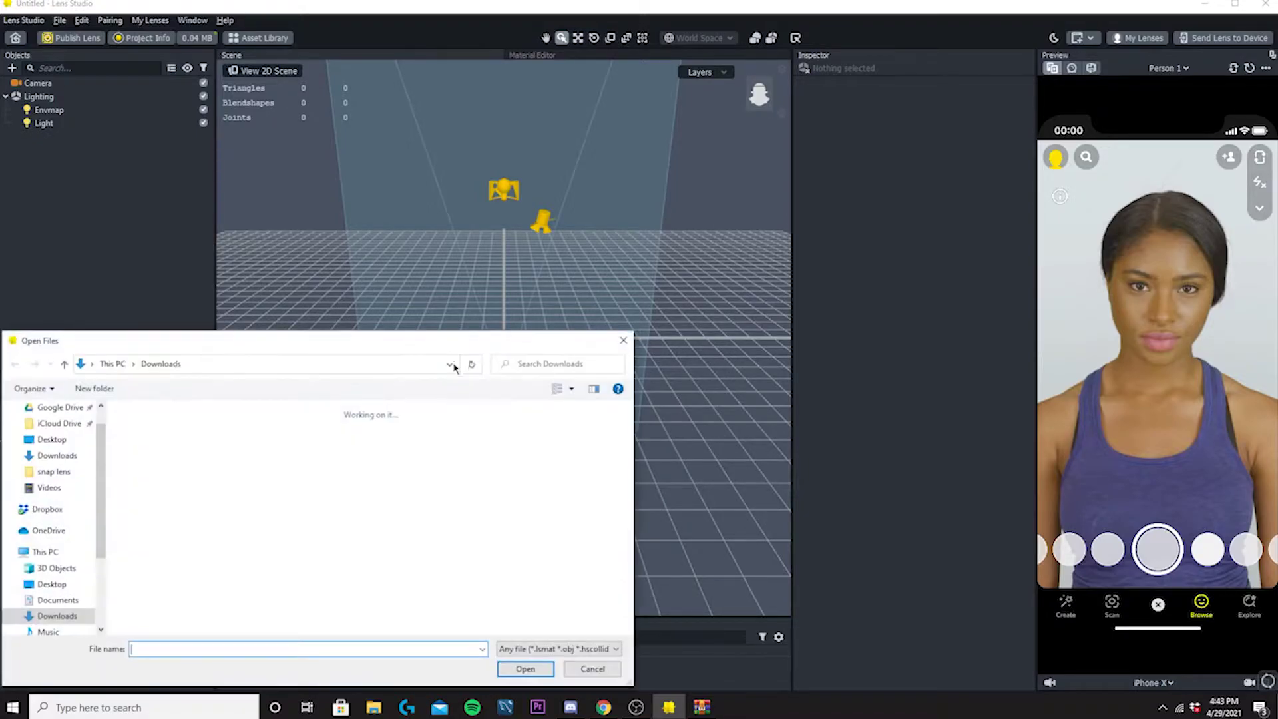
{"action": "left_click", "coordinate": [63, 440]}
{"action": "left_click", "coordinate": [214, 427]}
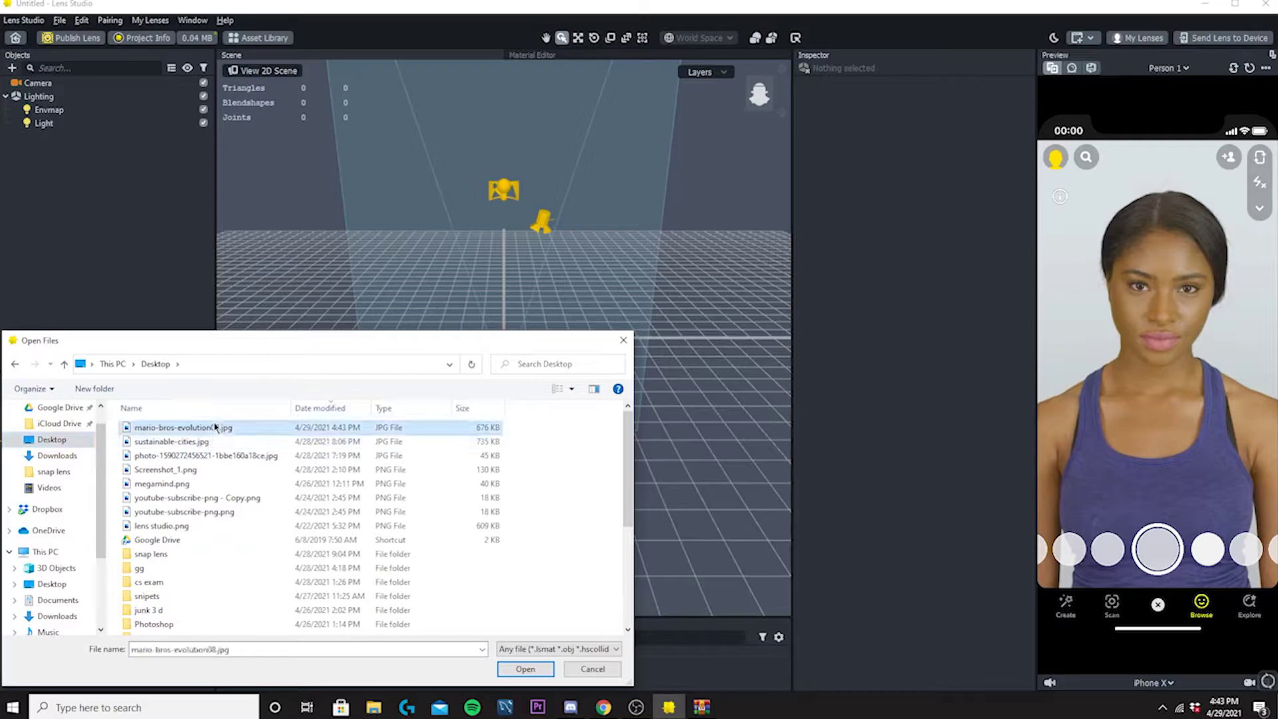
{"action": "double_click", "coordinate": [215, 427]}
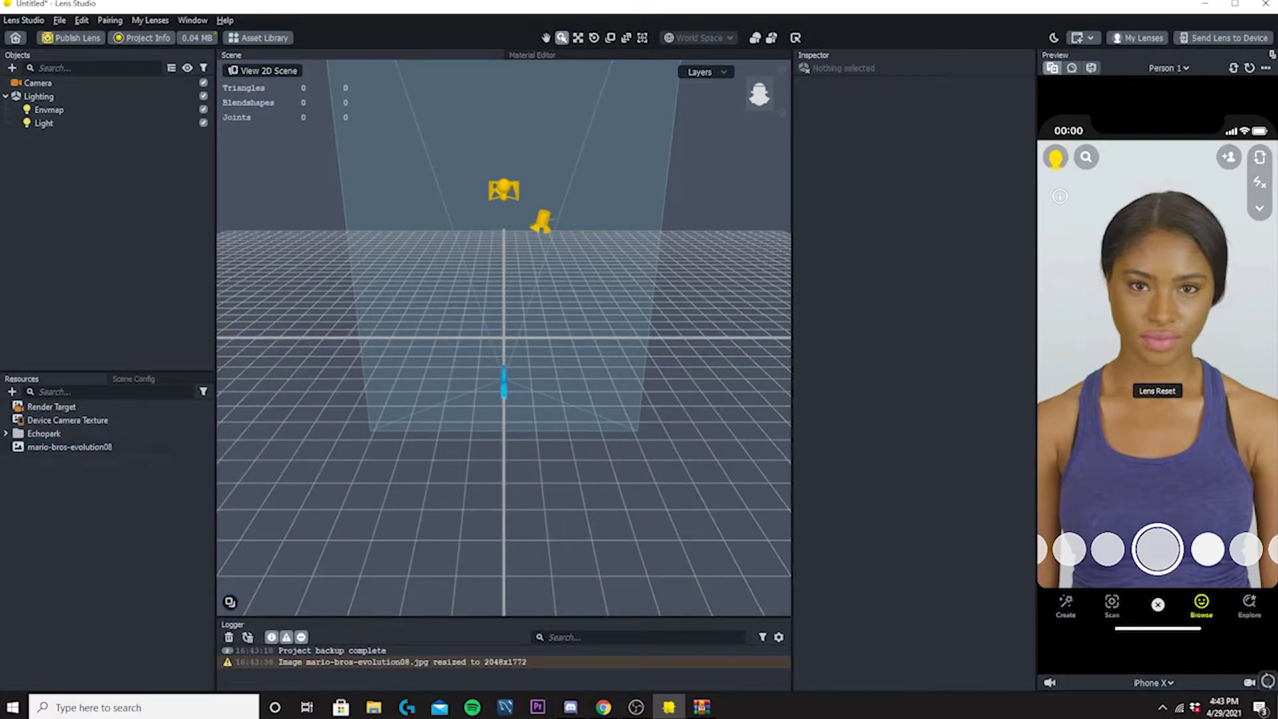
{"action": "left_click_drag", "start_coordinate": [669, 707], "coordinate": [109, 526]}
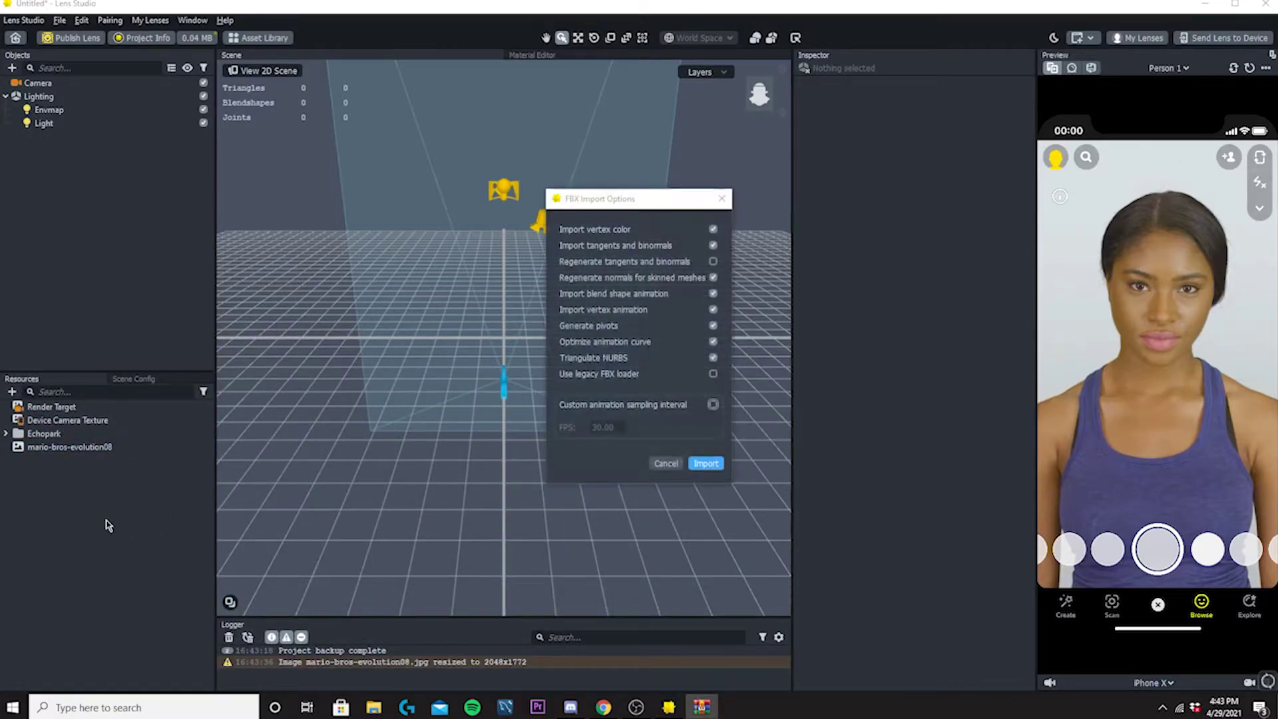
{"action": "left_click", "coordinate": [719, 464]}
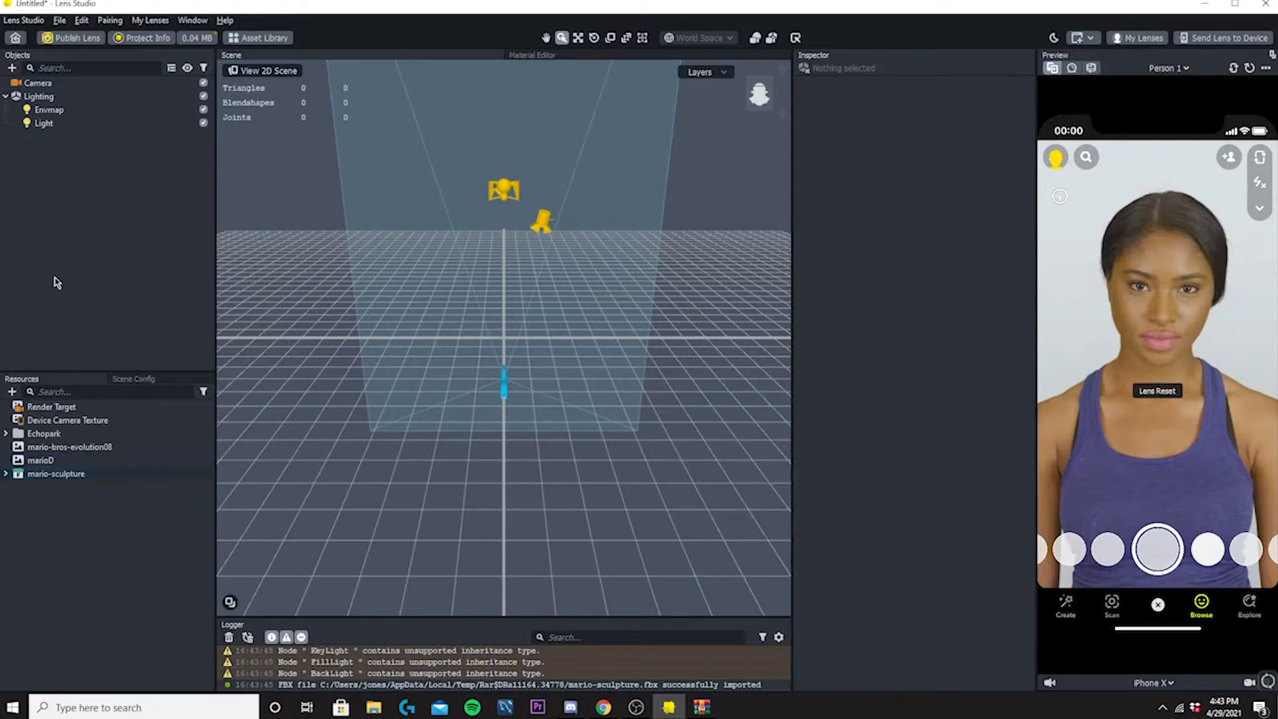
Step: Add a Head Binding from Face Effects and delete its default Face Occluder
{"action": "left_click", "coordinate": [11, 68]}
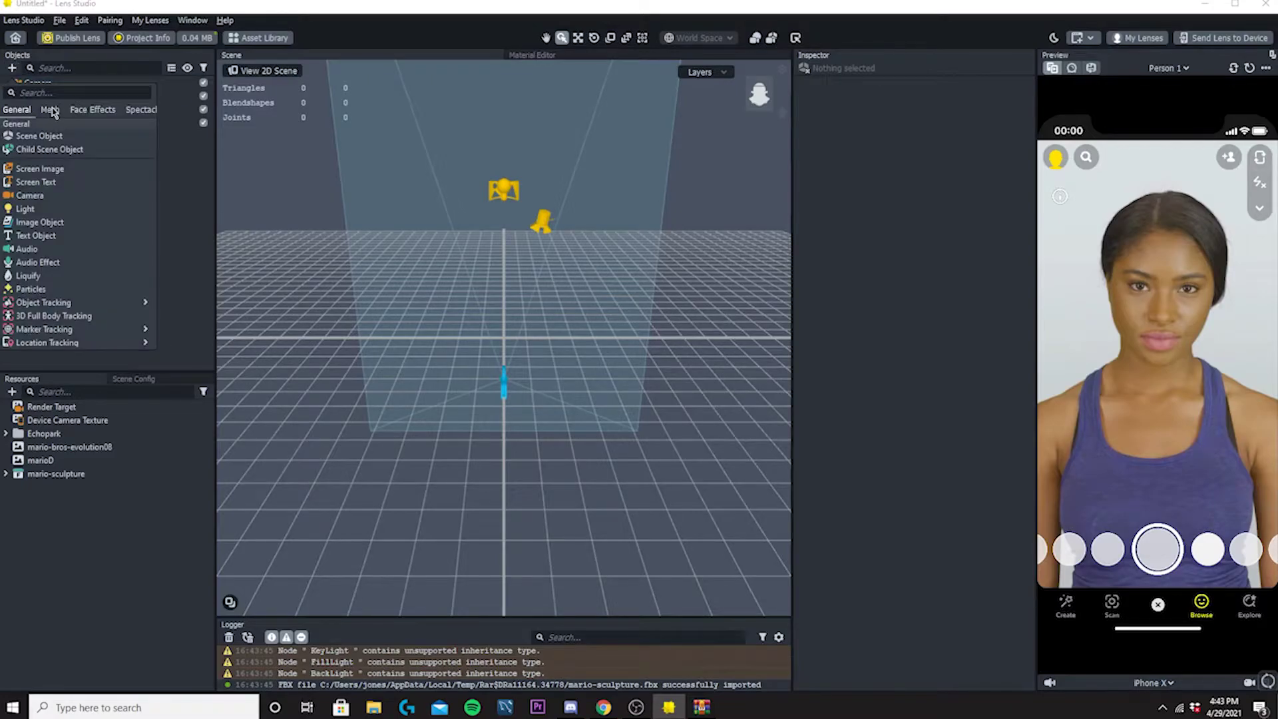
{"action": "left_click", "coordinate": [100, 110]}
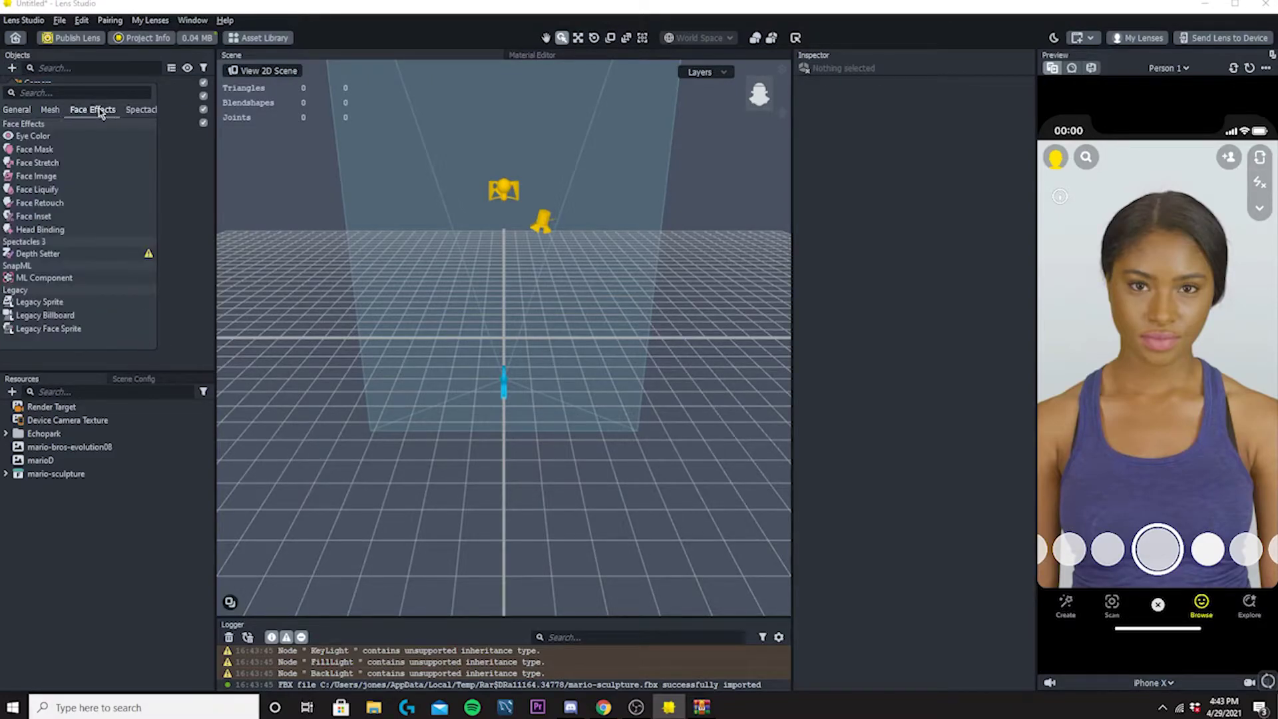
{"action": "left_click", "coordinate": [64, 230]}
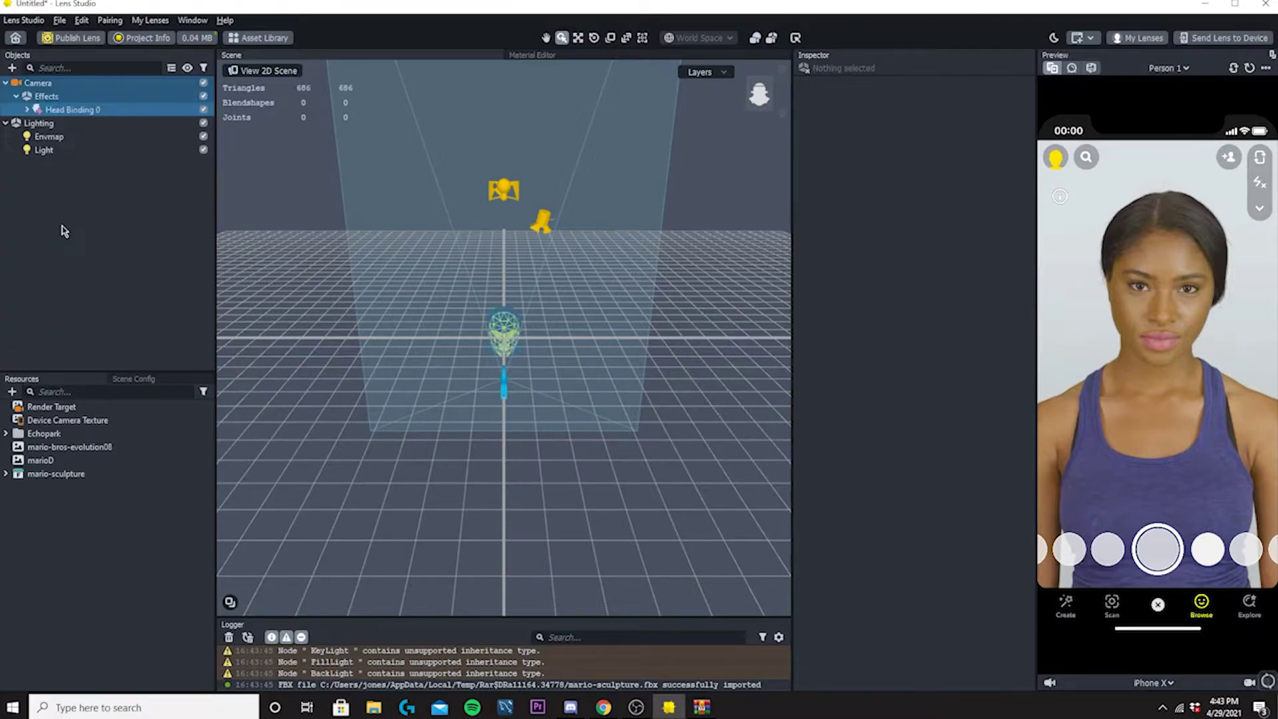
{"action": "left_click", "coordinate": [28, 110]}
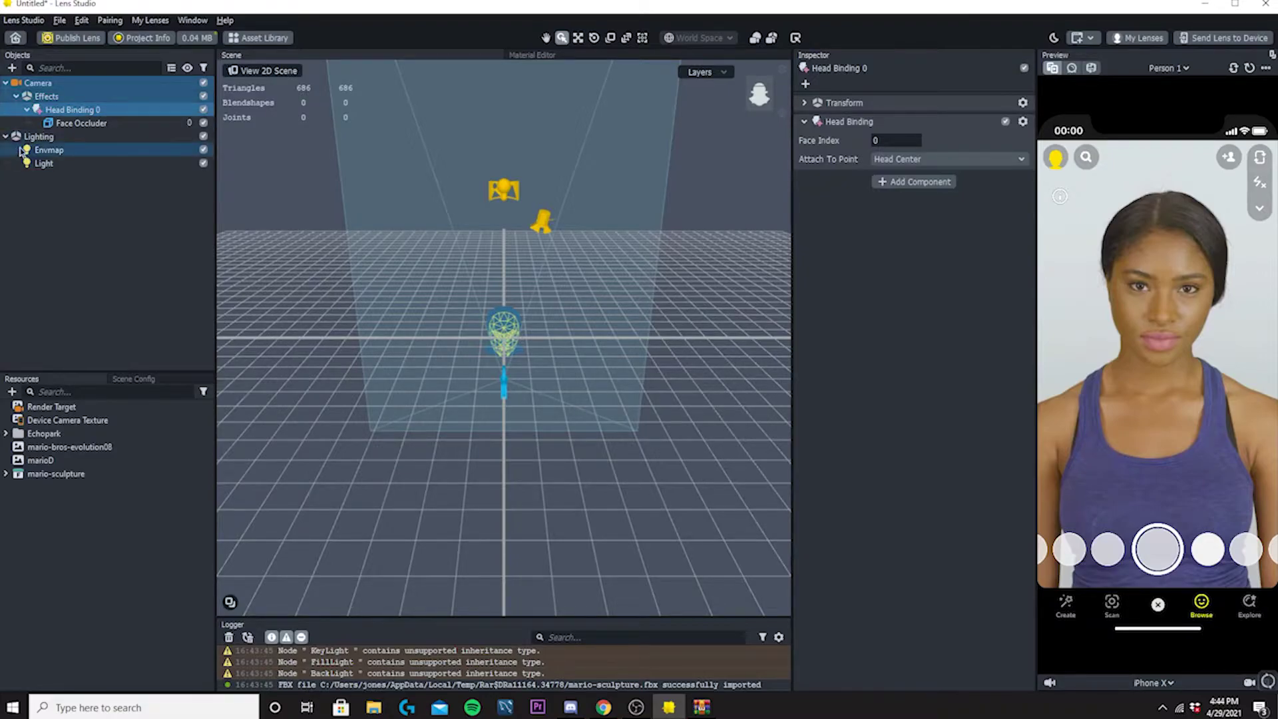
{"action": "right_click", "coordinate": [73, 126]}
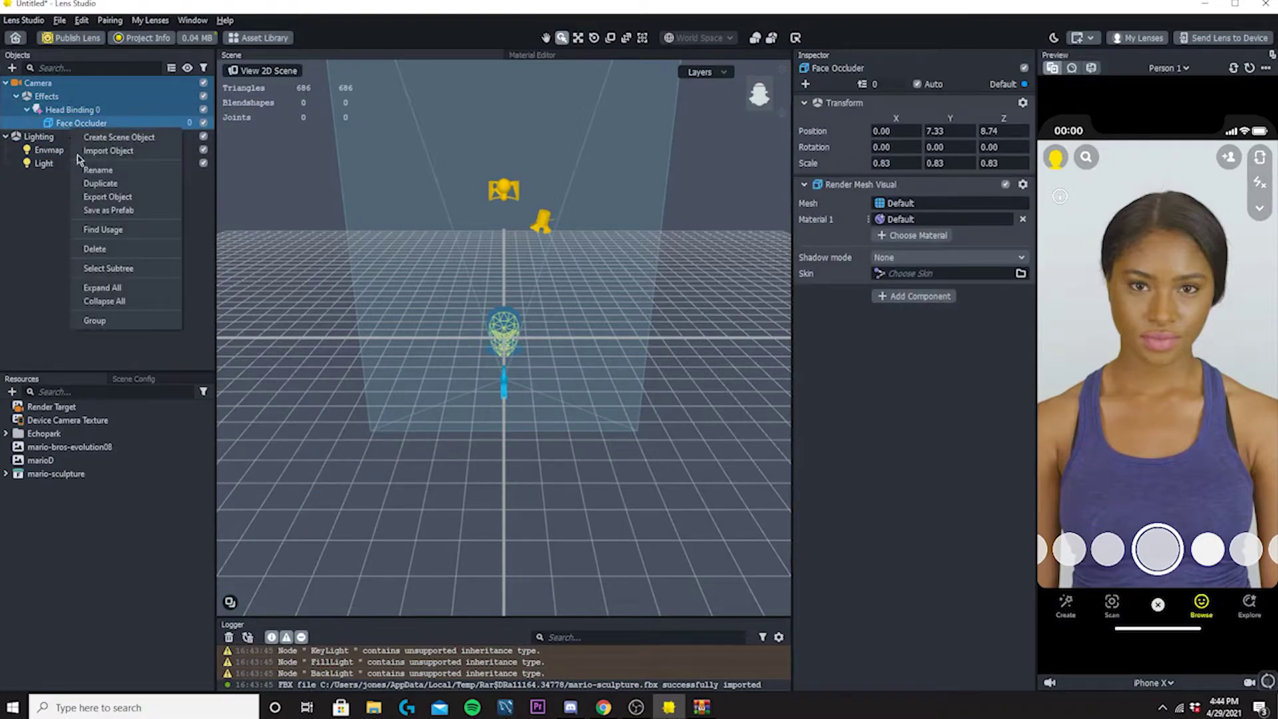
{"action": "left_click", "coordinate": [97, 249]}
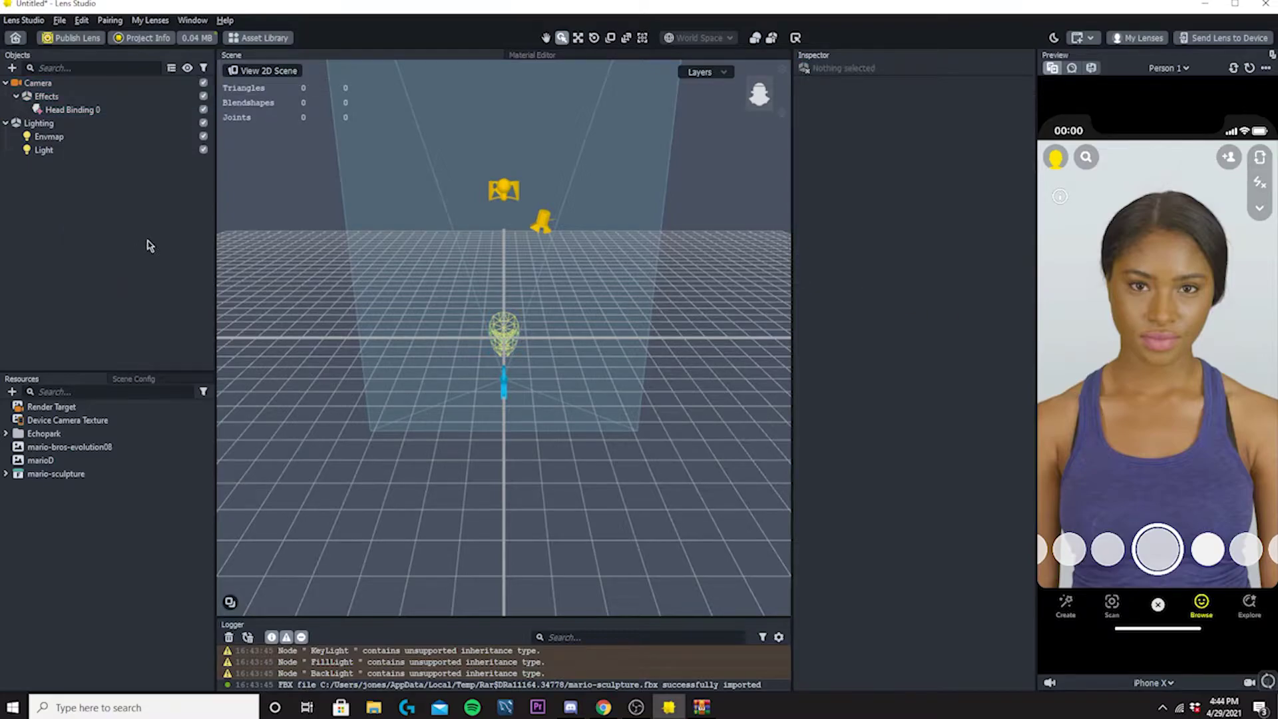
Step: Place the mario-sculpture prefab under Head Binding 0
{"action": "left_click", "coordinate": [6, 475]}
{"action": "left_click", "coordinate": [50, 488]}
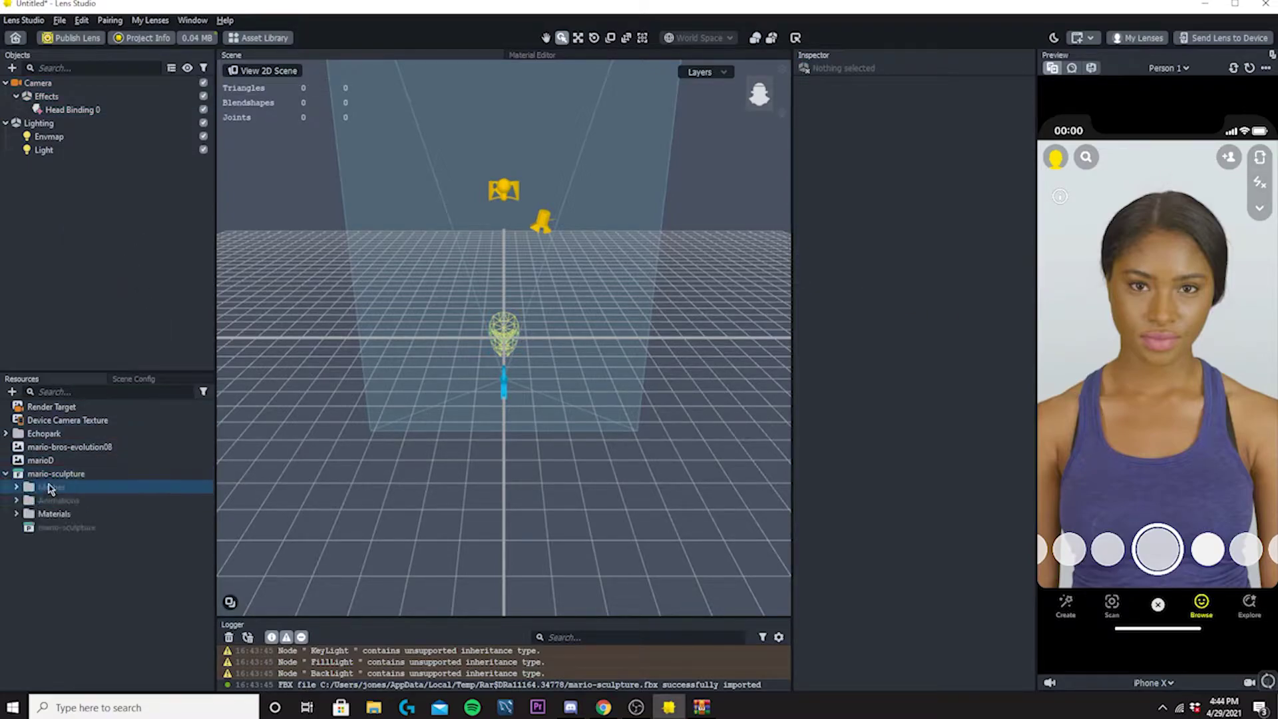
{"action": "left_click", "coordinate": [60, 529]}
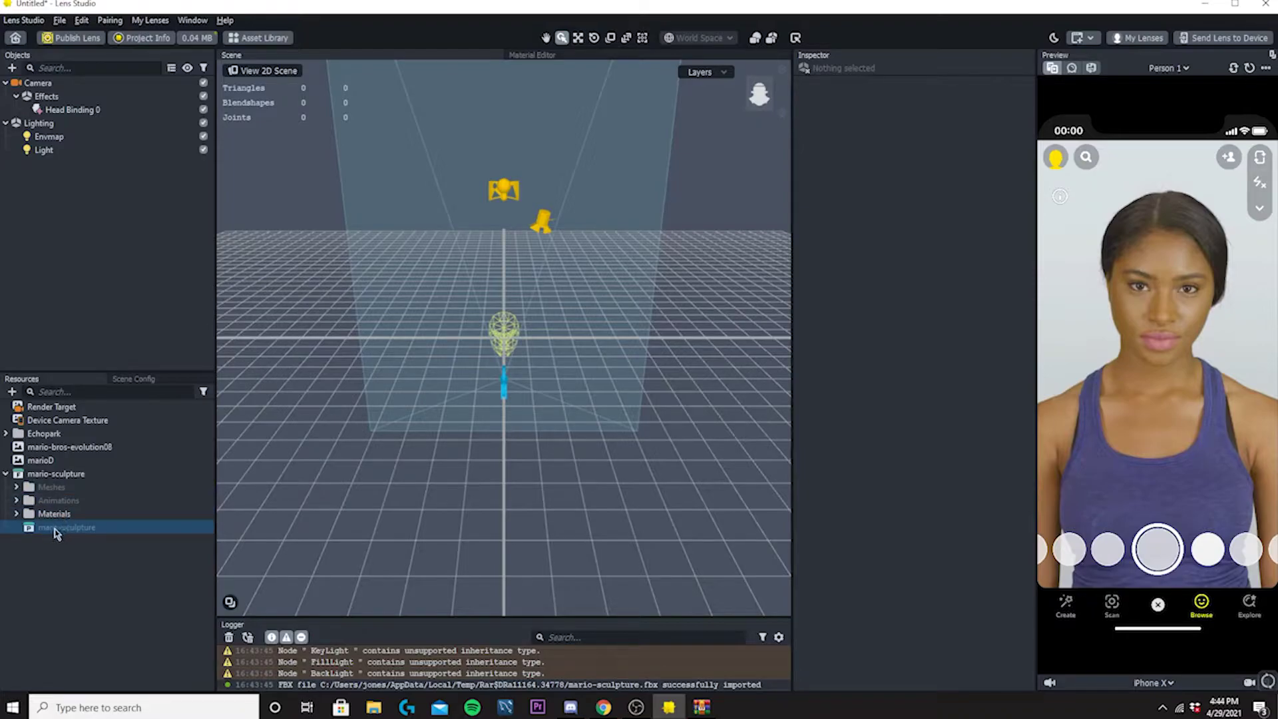
{"action": "left_click_drag", "start_coordinate": [56, 532], "coordinate": [29, 545]}
{"action": "left_click_drag", "start_coordinate": [91, 153], "coordinate": [100, 111]}
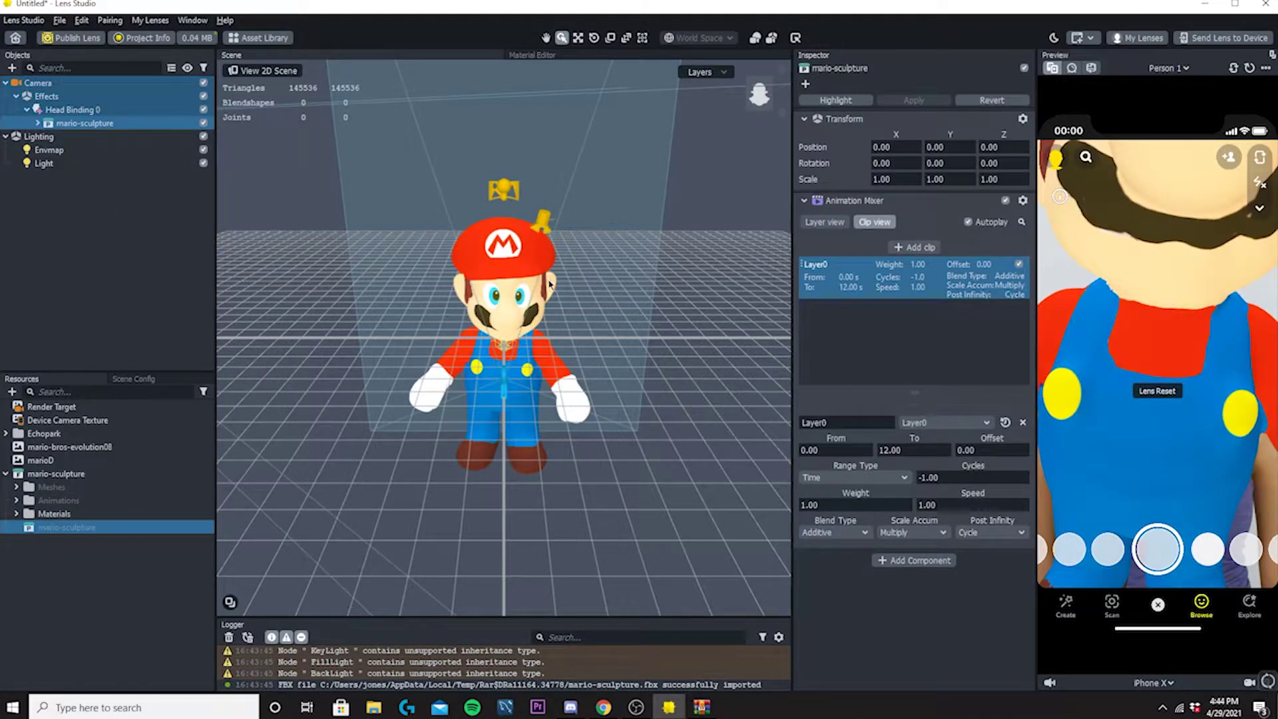
Step: Set the model's Transform Scale to 0.50 on X, Y and Z
{"action": "scroll", "coordinate": [522, 322], "scroll_direction": "up", "scroll_amount": 5}
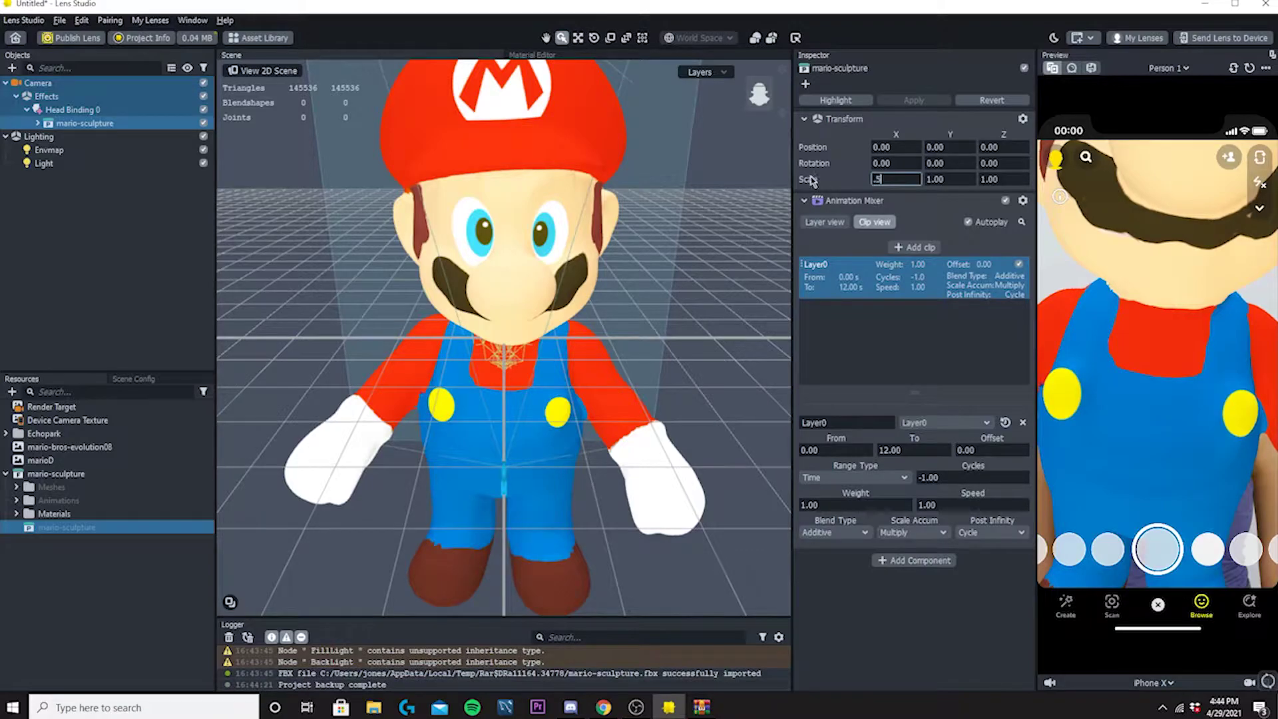
{"action": "left_click", "coordinate": [942, 177]}
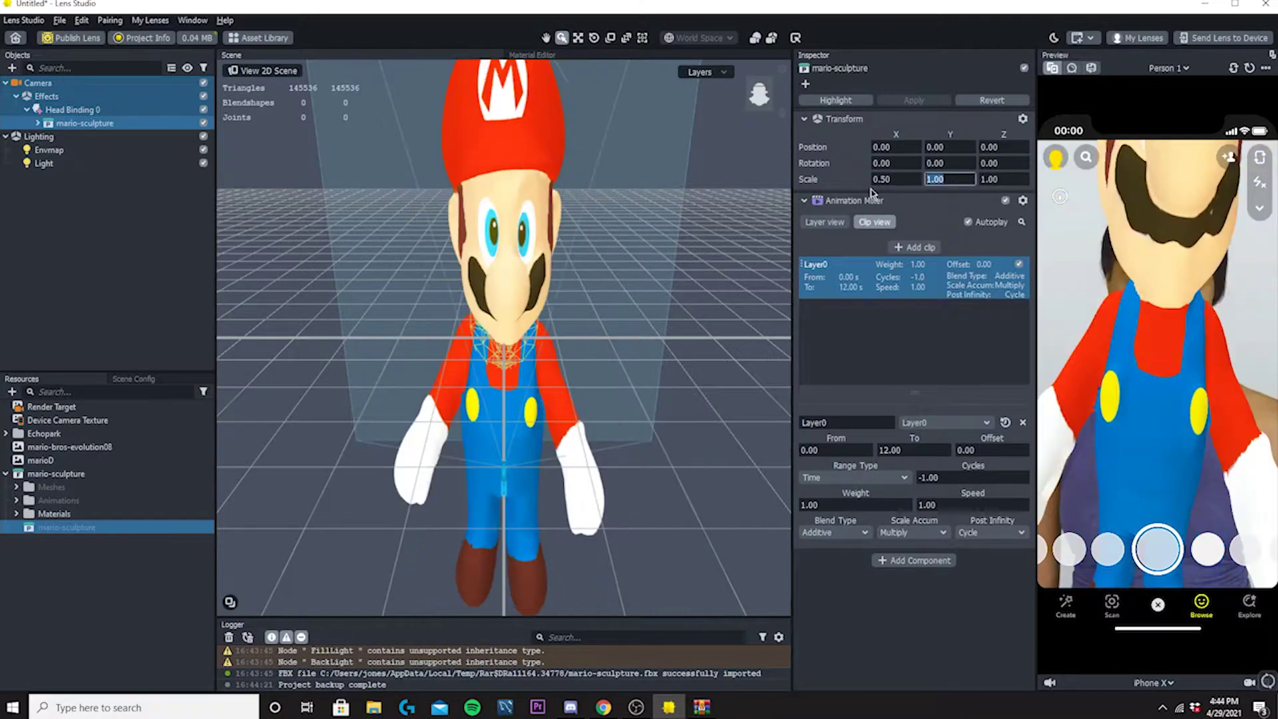
{"action": "key", "text": "Tab"}
{"action": "type", "text": "0.50"}
{"action": "key", "text": "Return"}
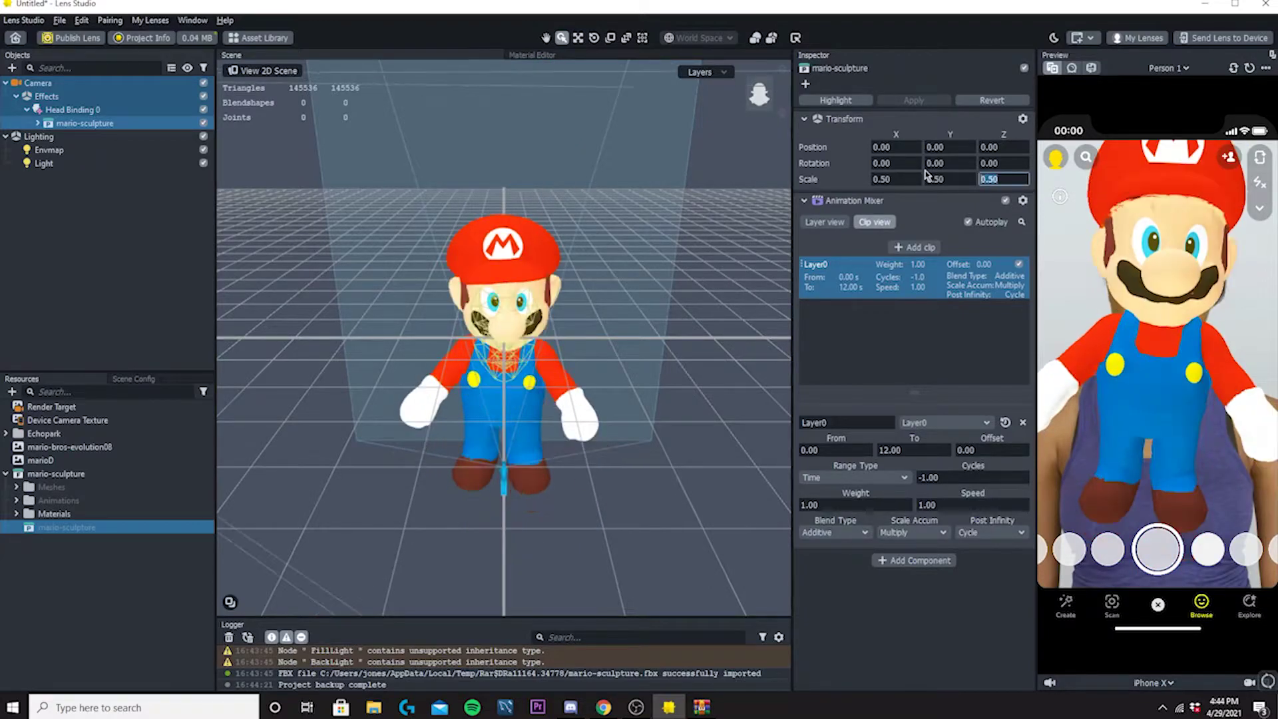
{"action": "left_click_drag", "start_coordinate": [617, 351], "coordinate": [508, 328], "text": "alt"}
Step: Step Mario's Position Y down to -5.50
{"action": "left_click", "coordinate": [970, 150]}
{"action": "left_click", "coordinate": [969, 150]}
{"action": "left_click", "coordinate": [970, 151]}
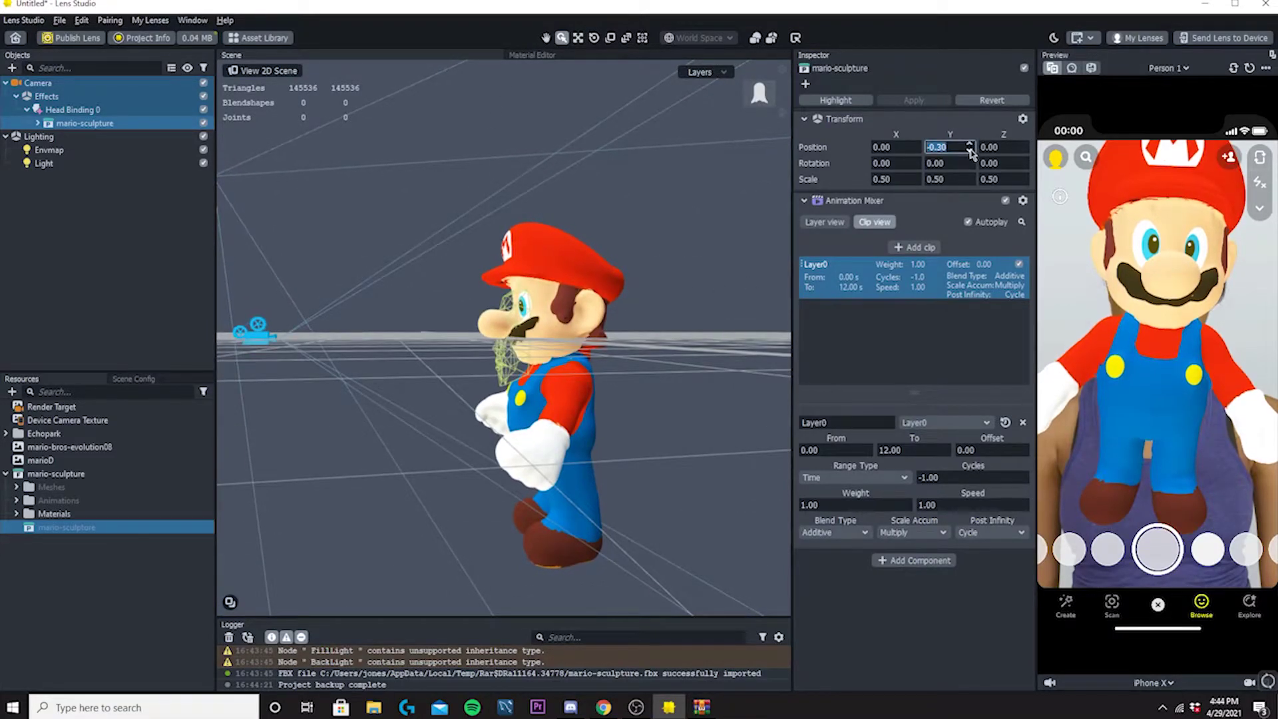
{"action": "left_click", "coordinate": [970, 151]}
{"action": "left_click", "coordinate": [970, 151]}
{"action": "left_click", "coordinate": [969, 151]}
{"action": "left_click", "coordinate": [970, 151]}
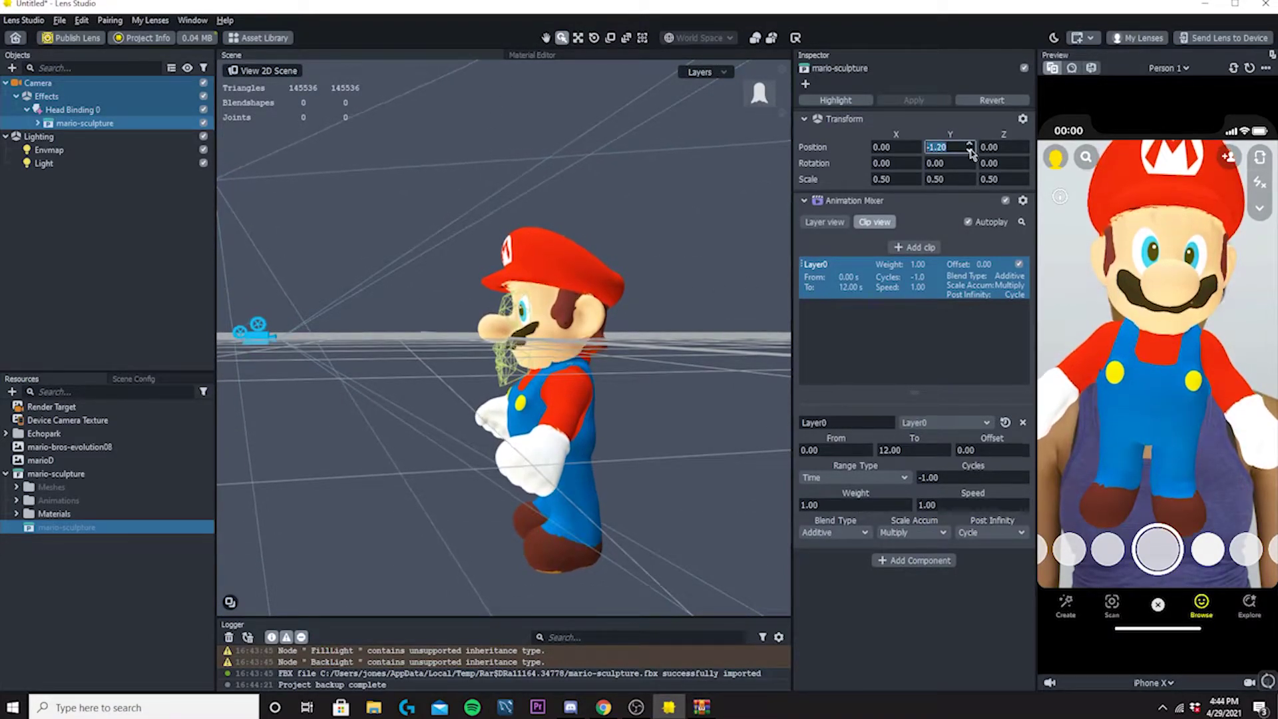
{"action": "left_click", "coordinate": [970, 151]}
{"action": "left_click", "coordinate": [969, 151]}
{"action": "left_click", "coordinate": [970, 151]}
{"action": "left_click", "coordinate": [970, 152]}
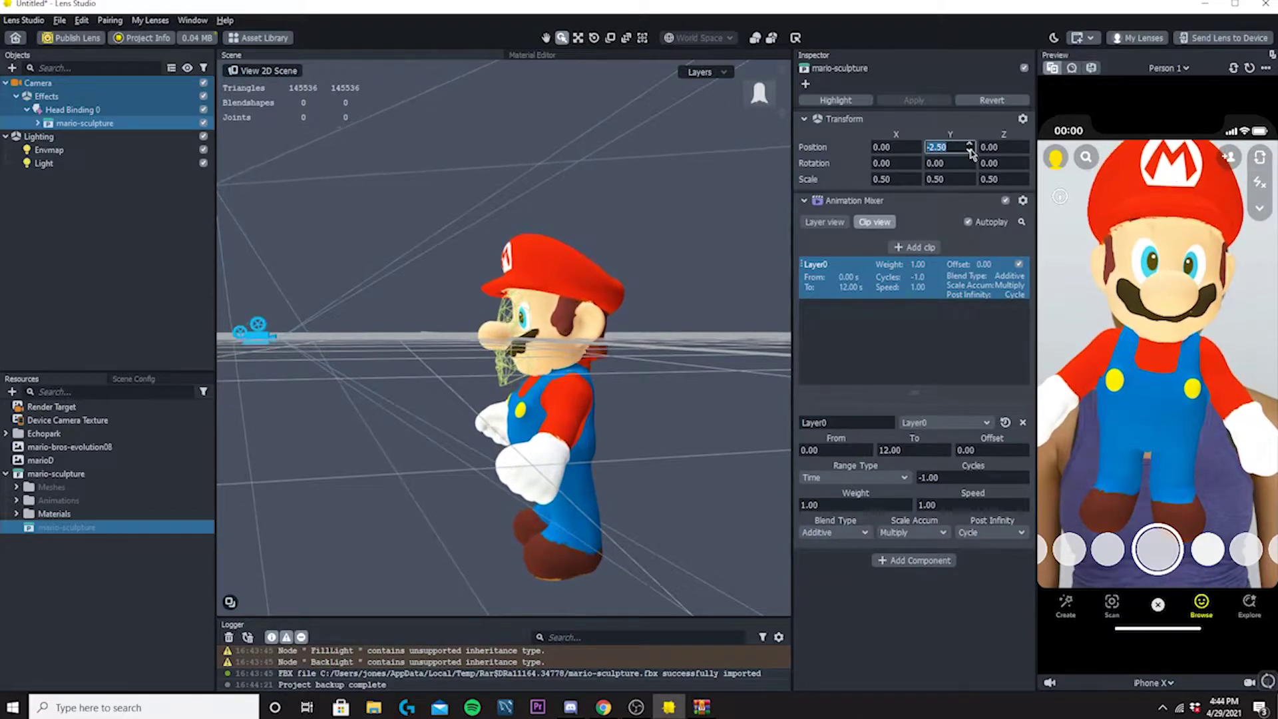
{"action": "left_click", "coordinate": [970, 151]}
{"action": "left_click", "coordinate": [970, 151]}
{"action": "left_click", "coordinate": [970, 151]}
{"action": "left_click", "coordinate": [970, 152]}
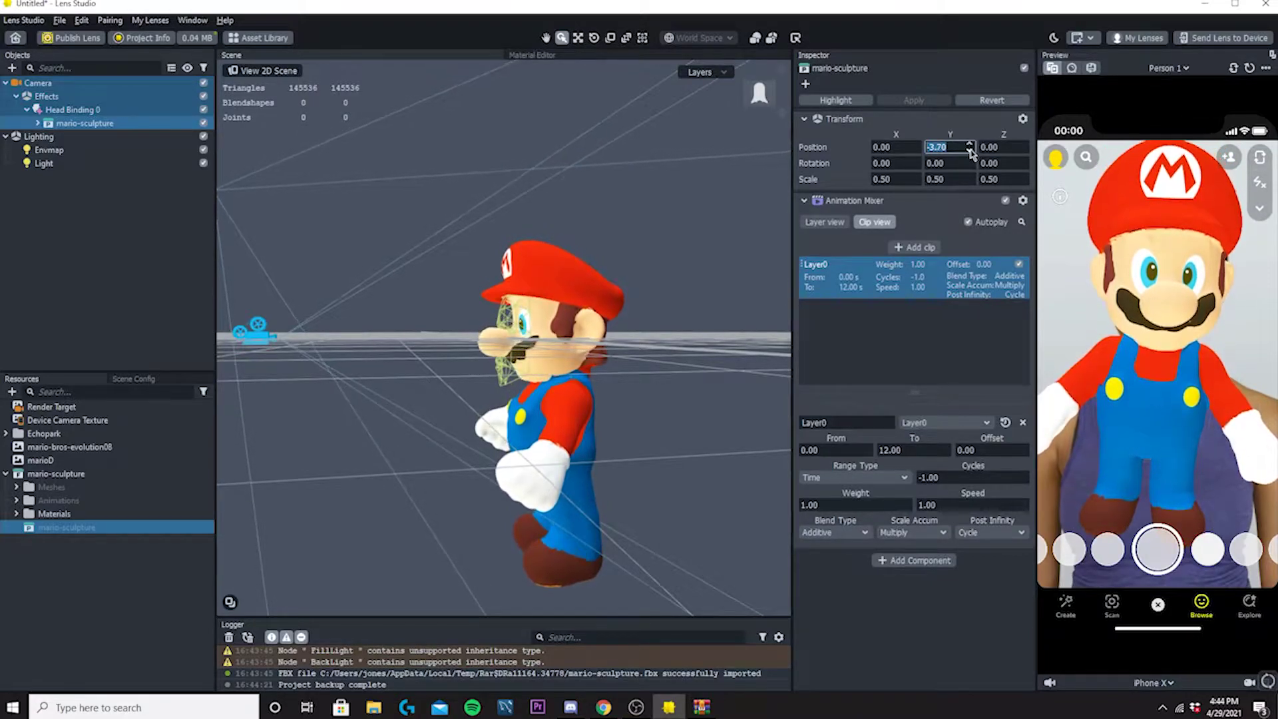
{"action": "left_click", "coordinate": [970, 151]}
{"action": "left_click", "coordinate": [970, 151]}
{"action": "left_click", "coordinate": [970, 151]}
{"action": "left_click", "coordinate": [970, 151]}
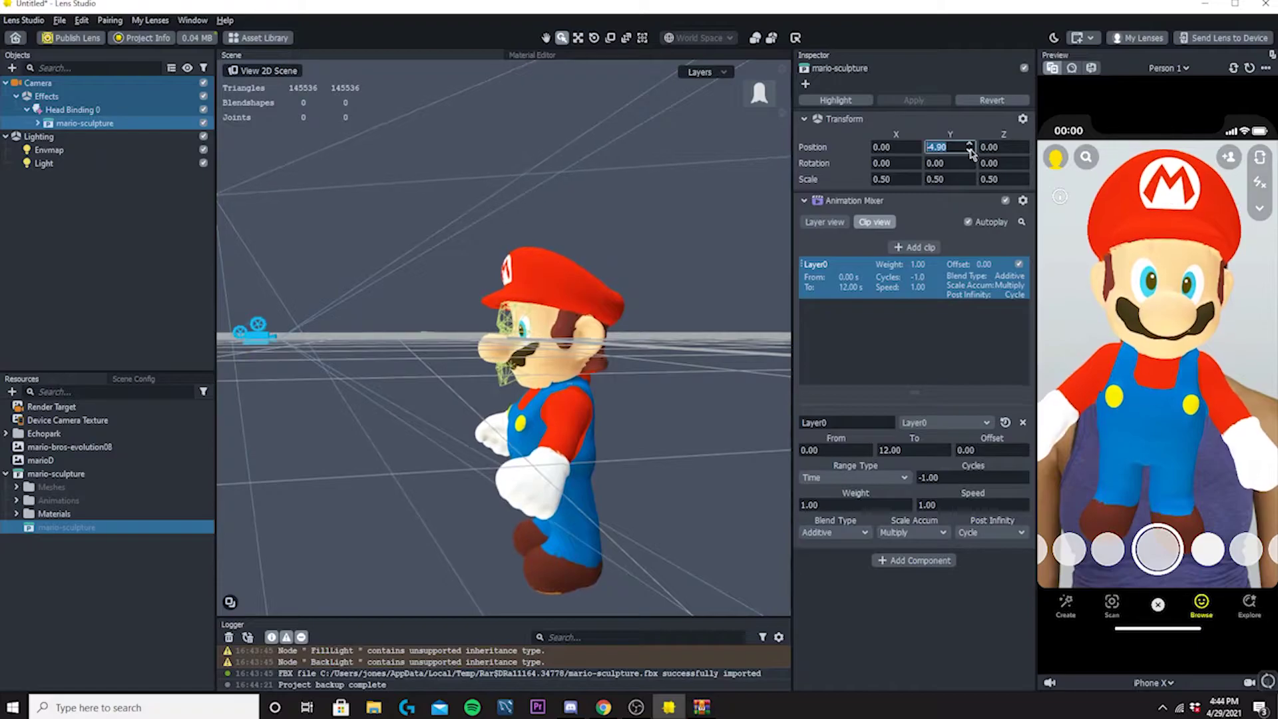
{"action": "left_click", "coordinate": [970, 151]}
{"action": "left_click", "coordinate": [970, 151]}
{"action": "left_click", "coordinate": [970, 151]}
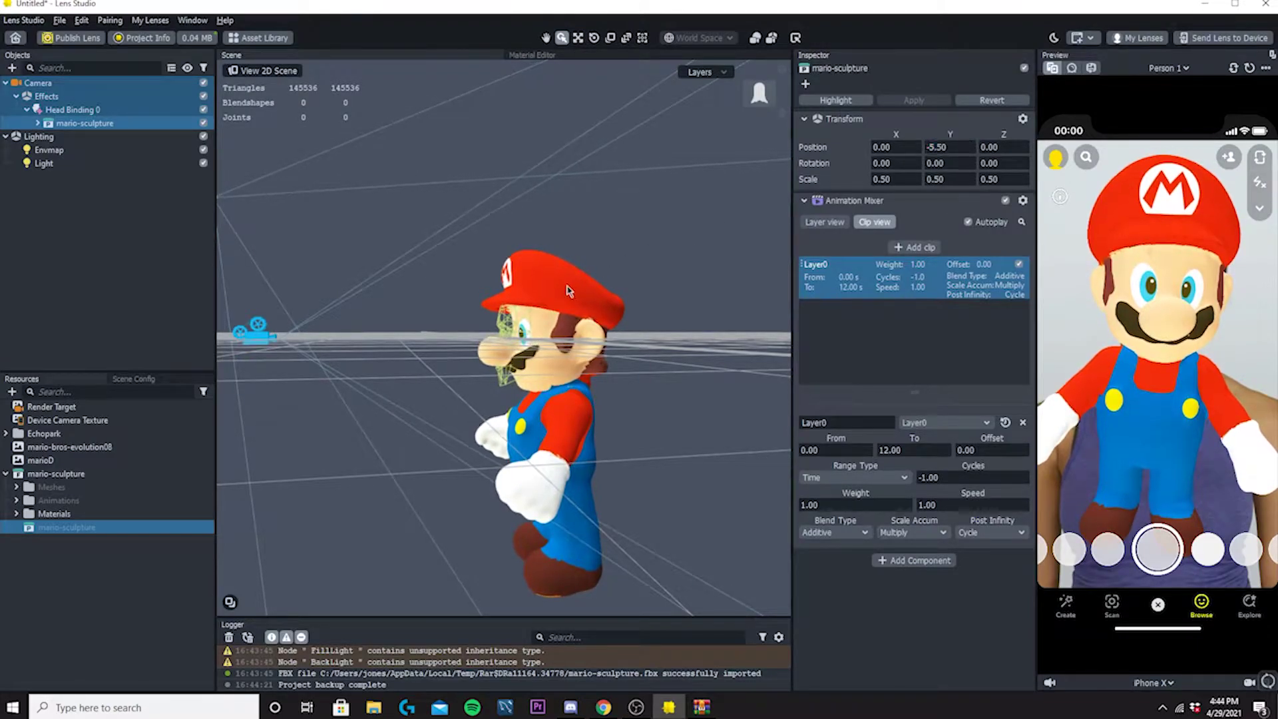
Step: Reselect mario-sculpture and raise its Position Z to 2.10
{"action": "left_click", "coordinate": [543, 399]}
{"action": "mouse_move", "coordinate": [543, 399]}
{"action": "left_mouse_down", "text": "alt"}
{"action": "mouse_move", "coordinate": [700, 268]}
{"action": "mouse_move", "coordinate": [578, 275]}
{"action": "mouse_move", "coordinate": [633, 277]}
{"action": "mouse_move", "coordinate": [653, 263]}
{"action": "mouse_move", "coordinate": [611, 260]}
{"action": "mouse_move", "coordinate": [682, 257]}
{"action": "mouse_move", "coordinate": [622, 262]}
{"action": "mouse_move", "coordinate": [659, 260]}
{"action": "left_mouse_up", "text": "alt"}
{"action": "left_click", "coordinate": [653, 269]}
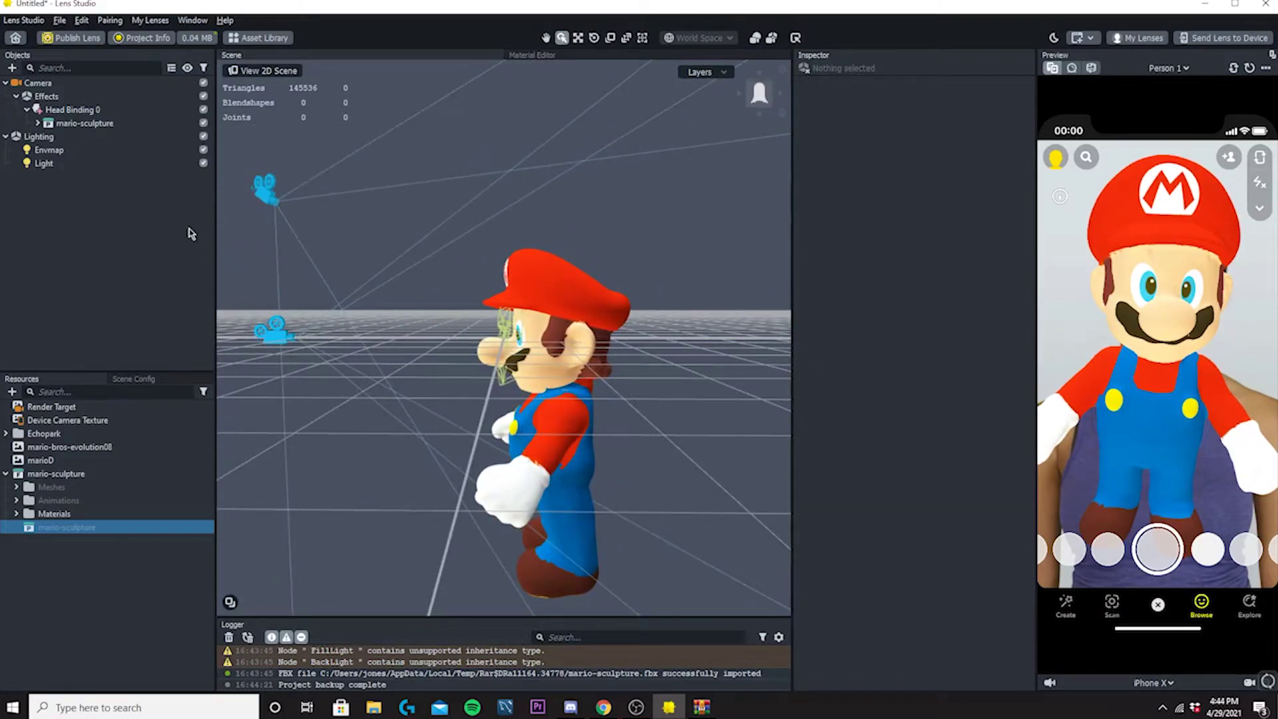
{"action": "left_click", "coordinate": [99, 124]}
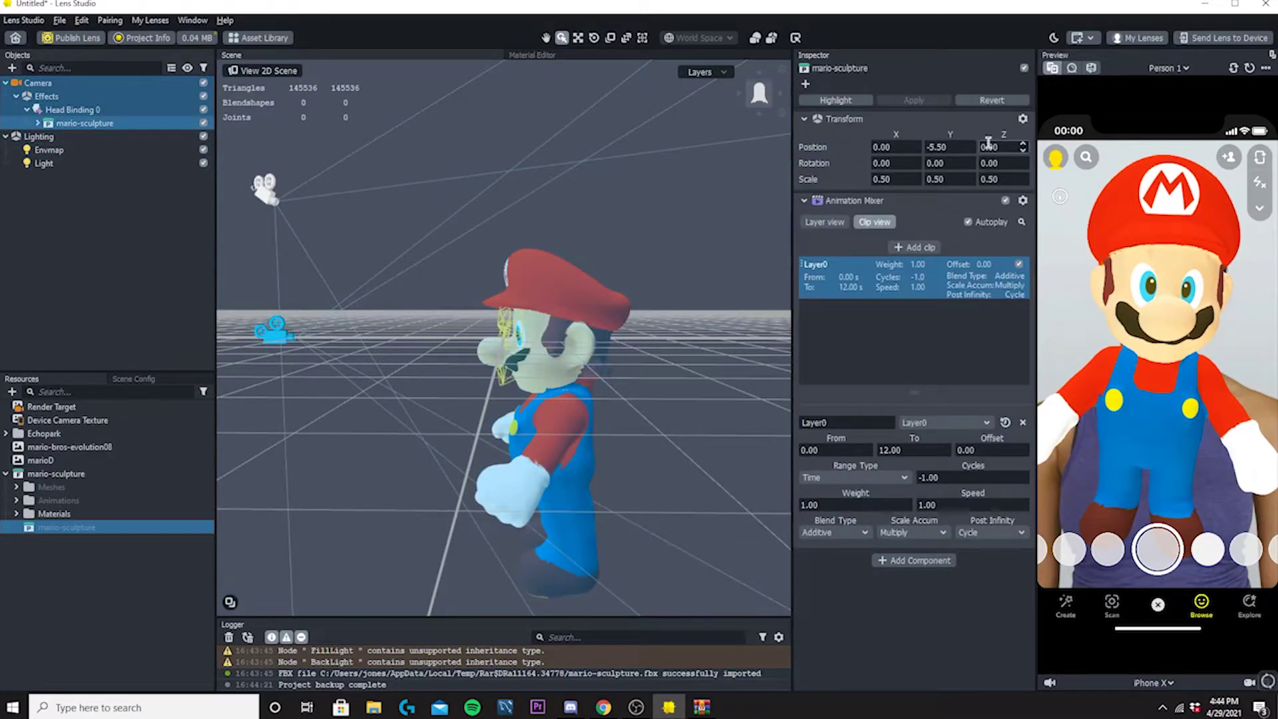
{"action": "left_click", "coordinate": [1023, 148]}
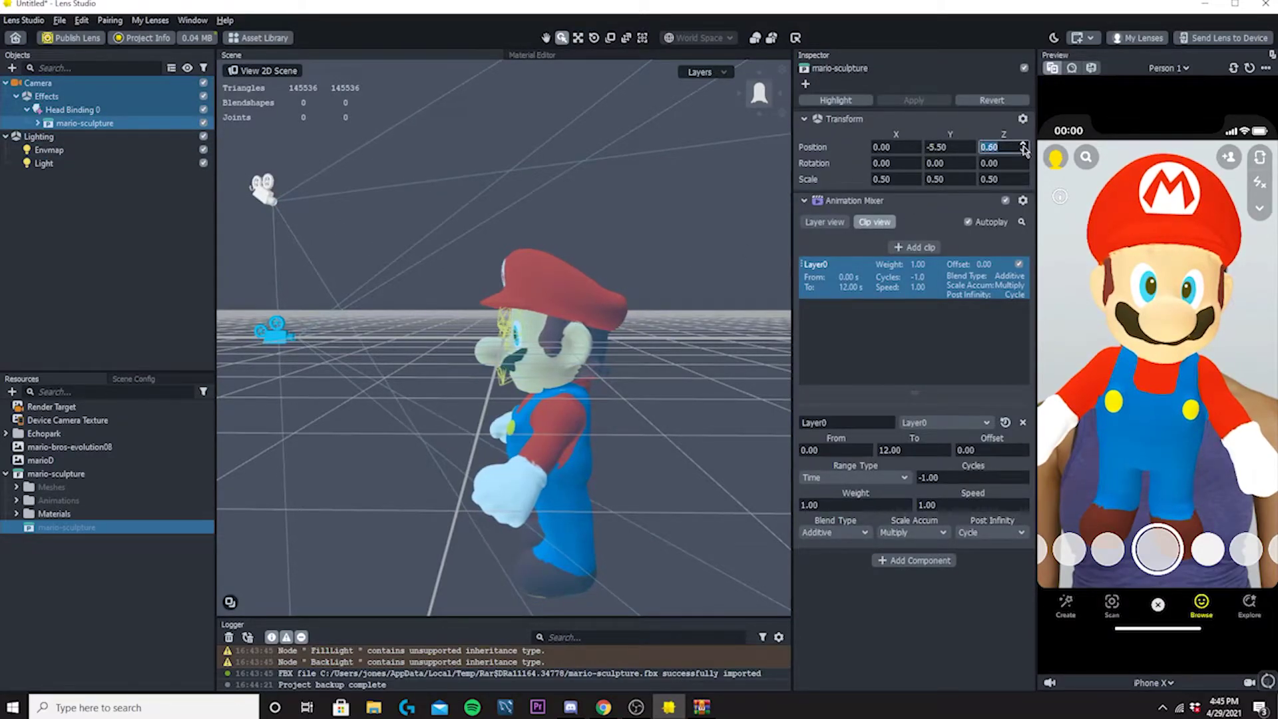
{"action": "left_click", "coordinate": [1023, 145]}
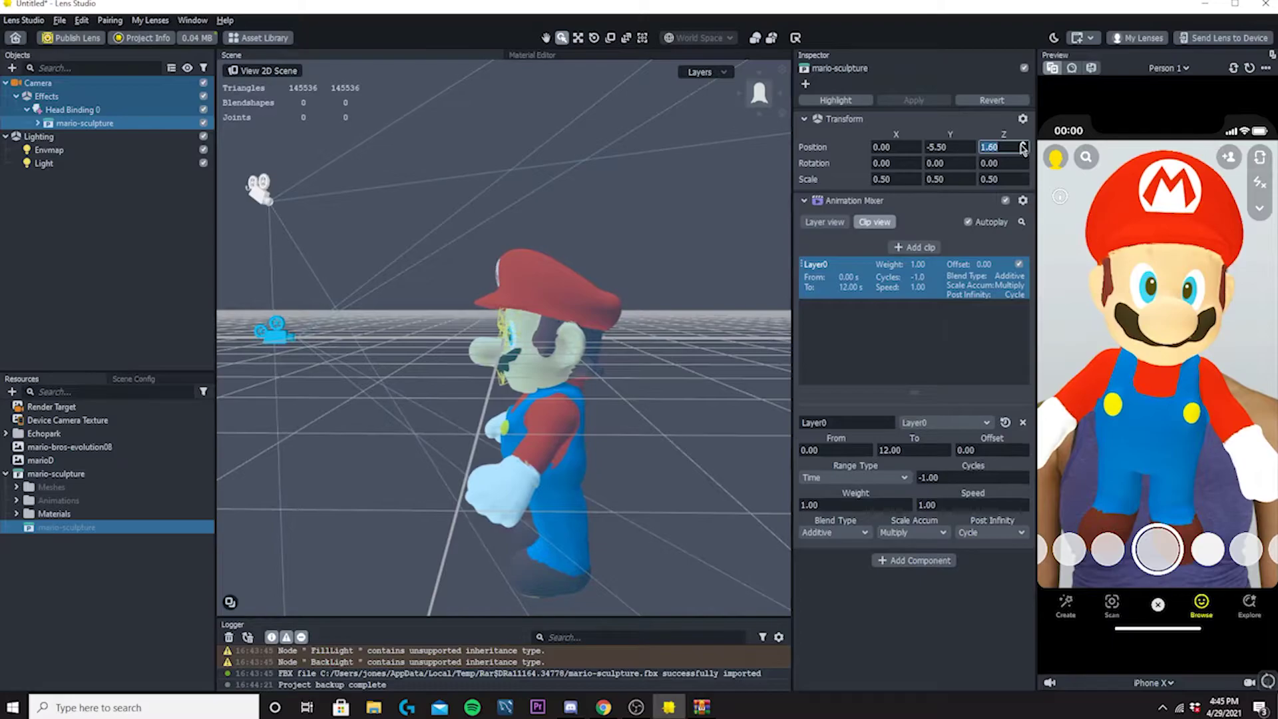
{"action": "left_click", "coordinate": [1023, 145]}
{"action": "left_click", "coordinate": [1023, 145]}
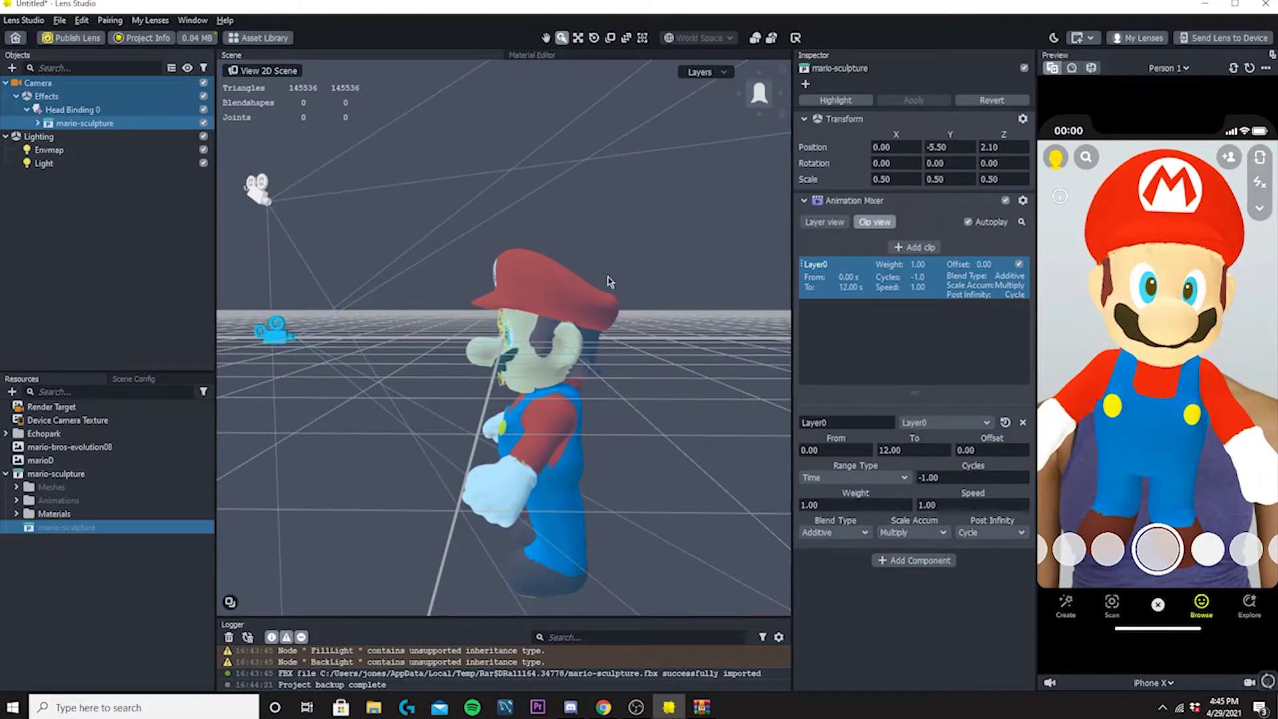
{"action": "left_click_drag", "start_coordinate": [600, 323], "coordinate": [816, 249], "text": "alt"}
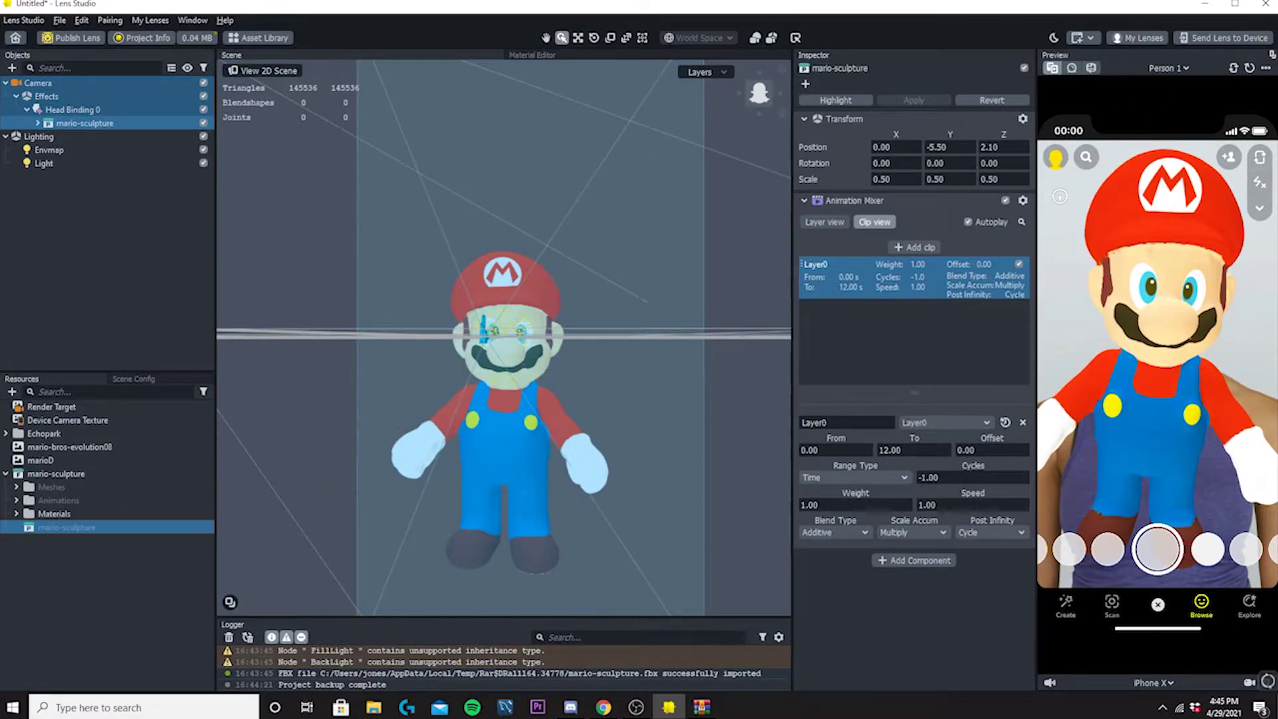
{"action": "left_click_drag", "start_coordinate": [637, 338], "coordinate": [654, 358], "text": "alt"}
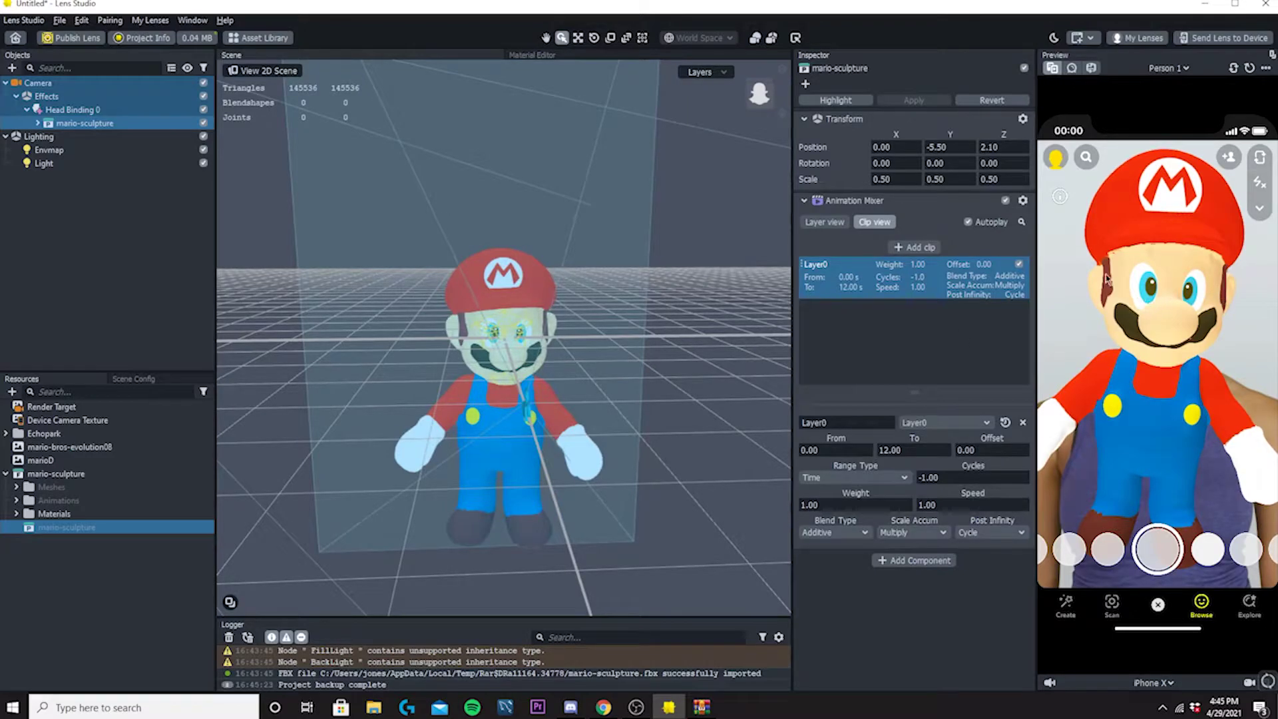
{"action": "left_click", "coordinate": [56, 259]}
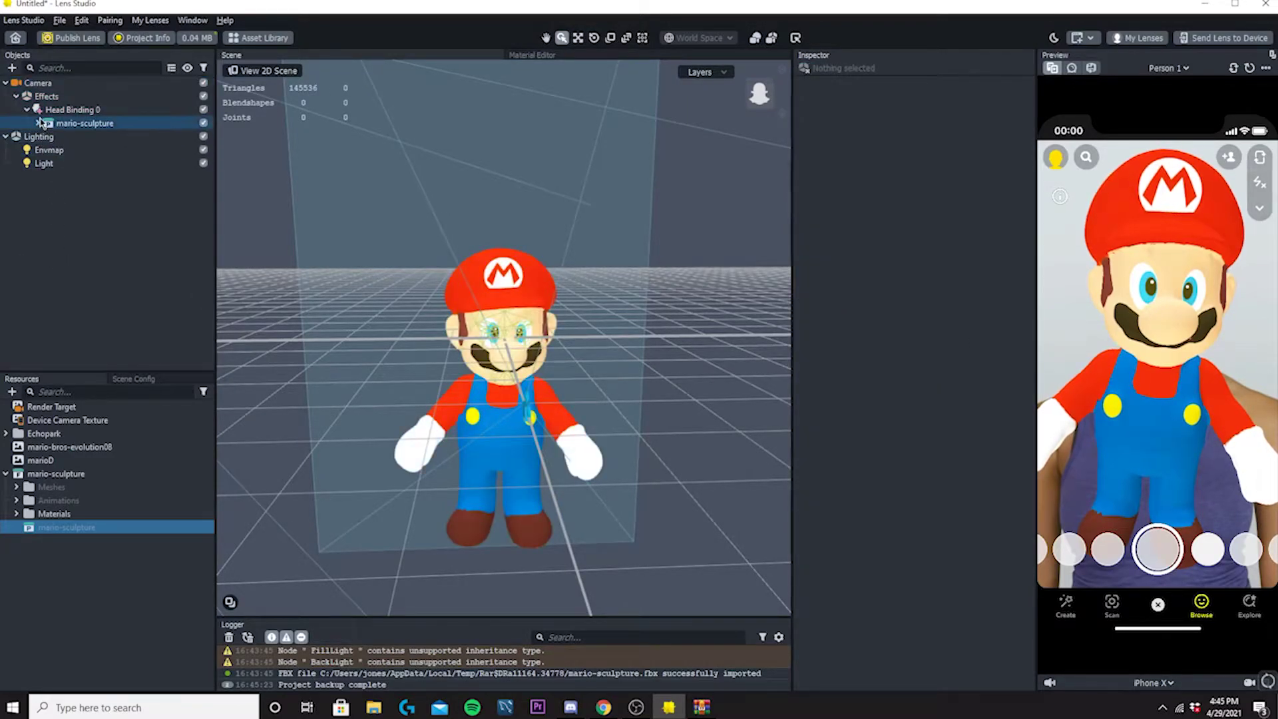
Step: Add a Face Inset and move it down onto Mario's mouth area
{"action": "left_click", "coordinate": [13, 68]}
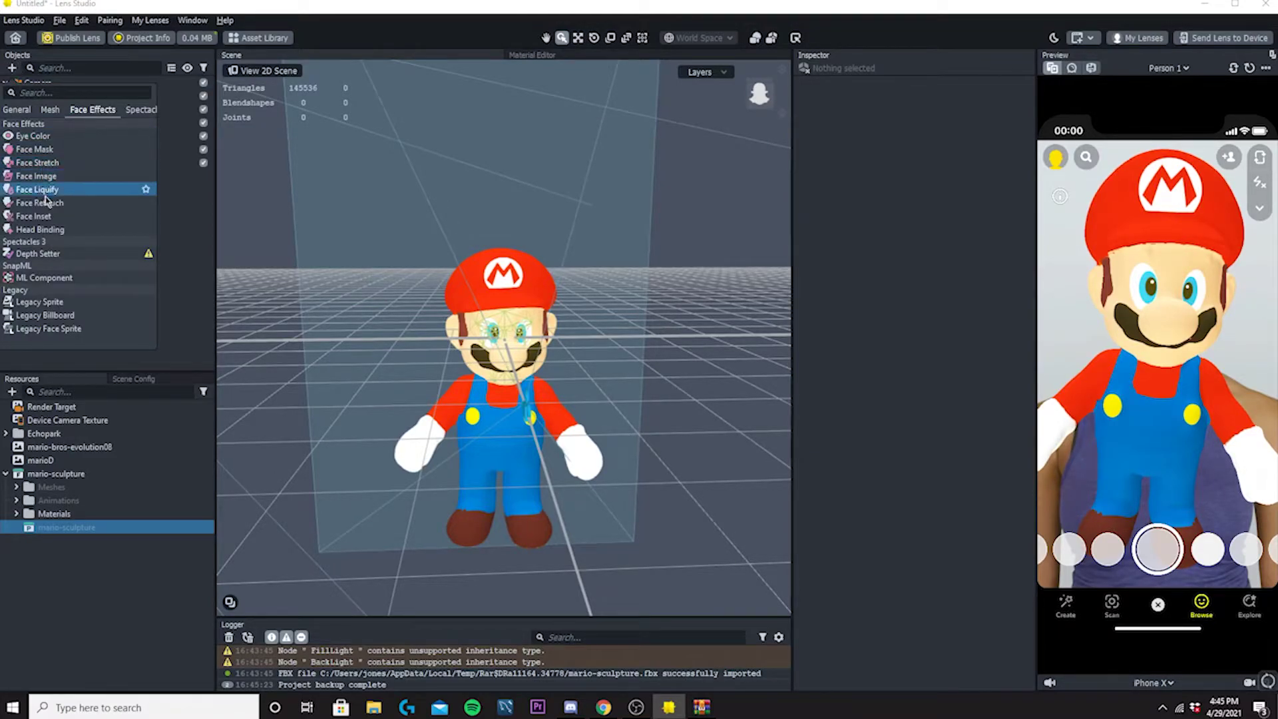
{"action": "left_click", "coordinate": [35, 216]}
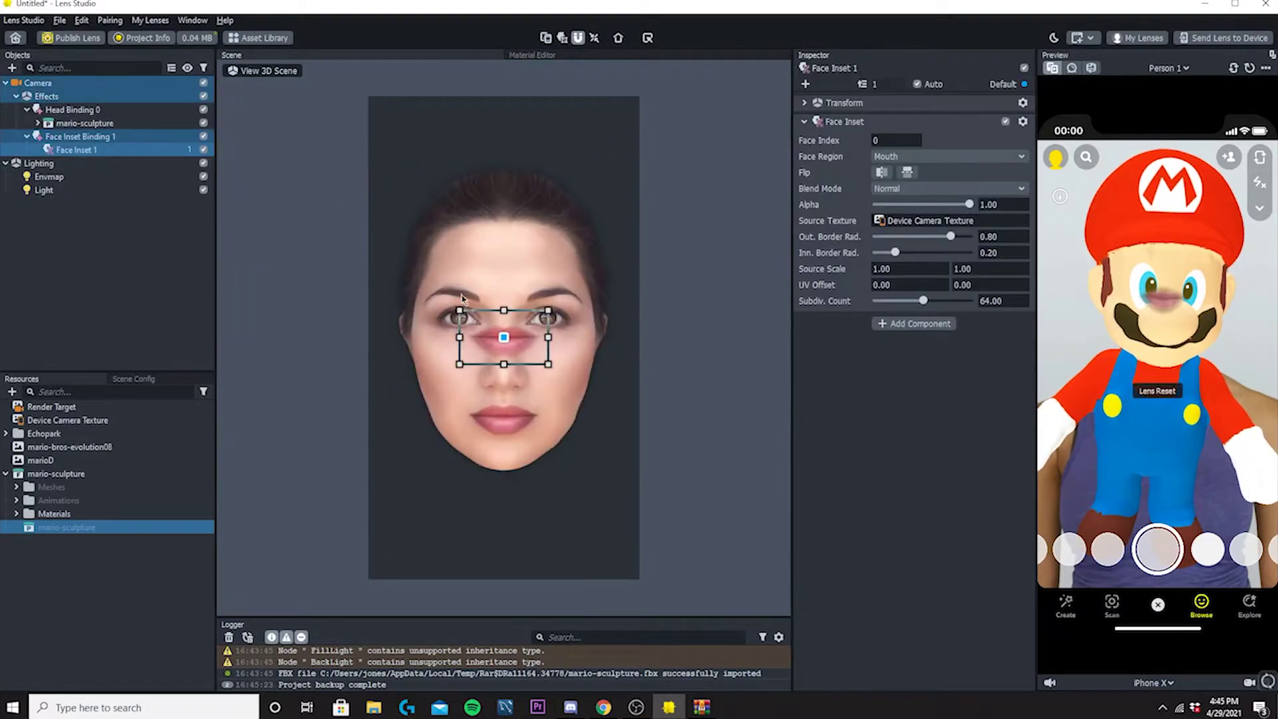
{"action": "left_click_drag", "start_coordinate": [527, 337], "coordinate": [544, 438]}
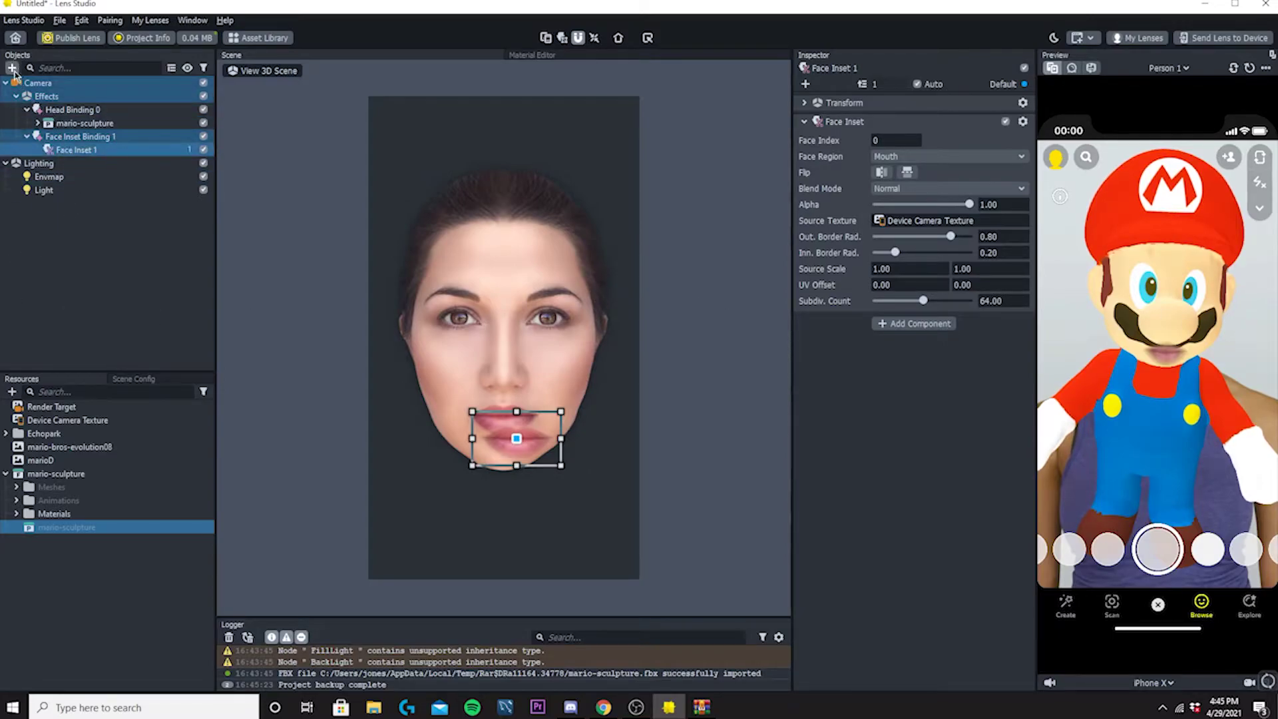
Step: Add a new Face Inset and set its Face Region to Left Eye
{"action": "right_click", "coordinate": [94, 152]}
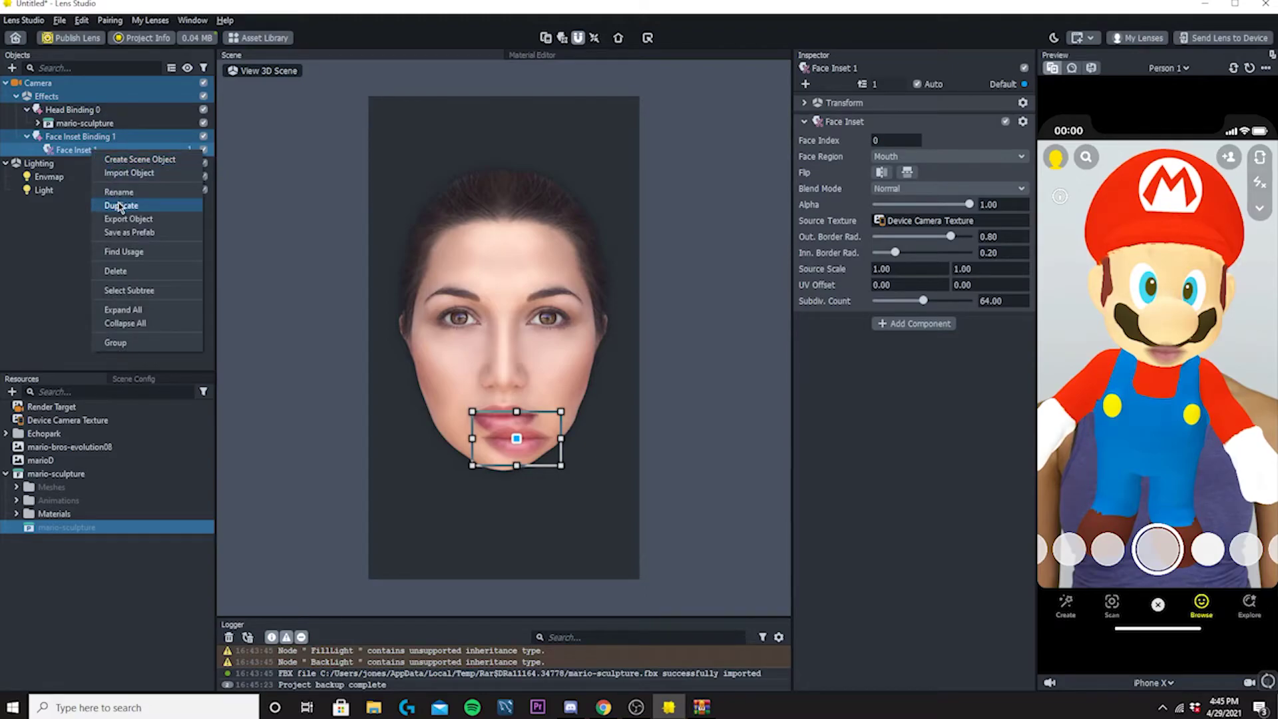
{"action": "left_click", "coordinate": [70, 226]}
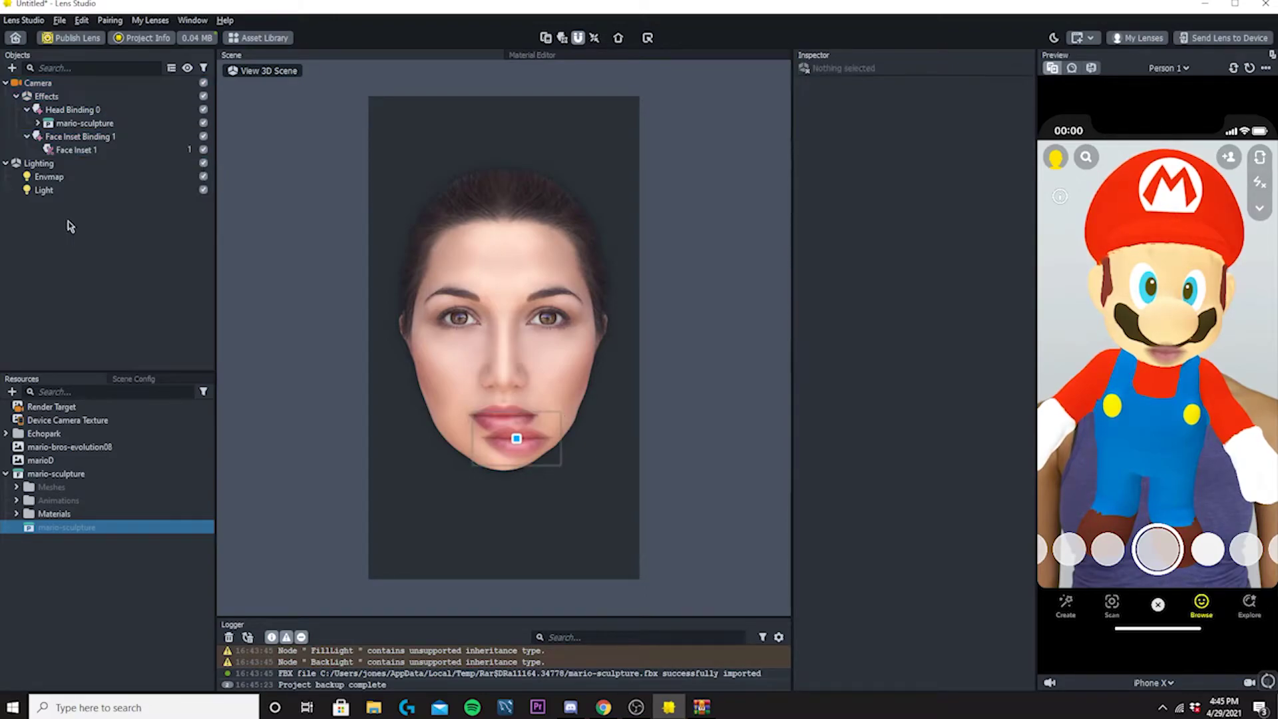
{"action": "left_click", "coordinate": [13, 67]}
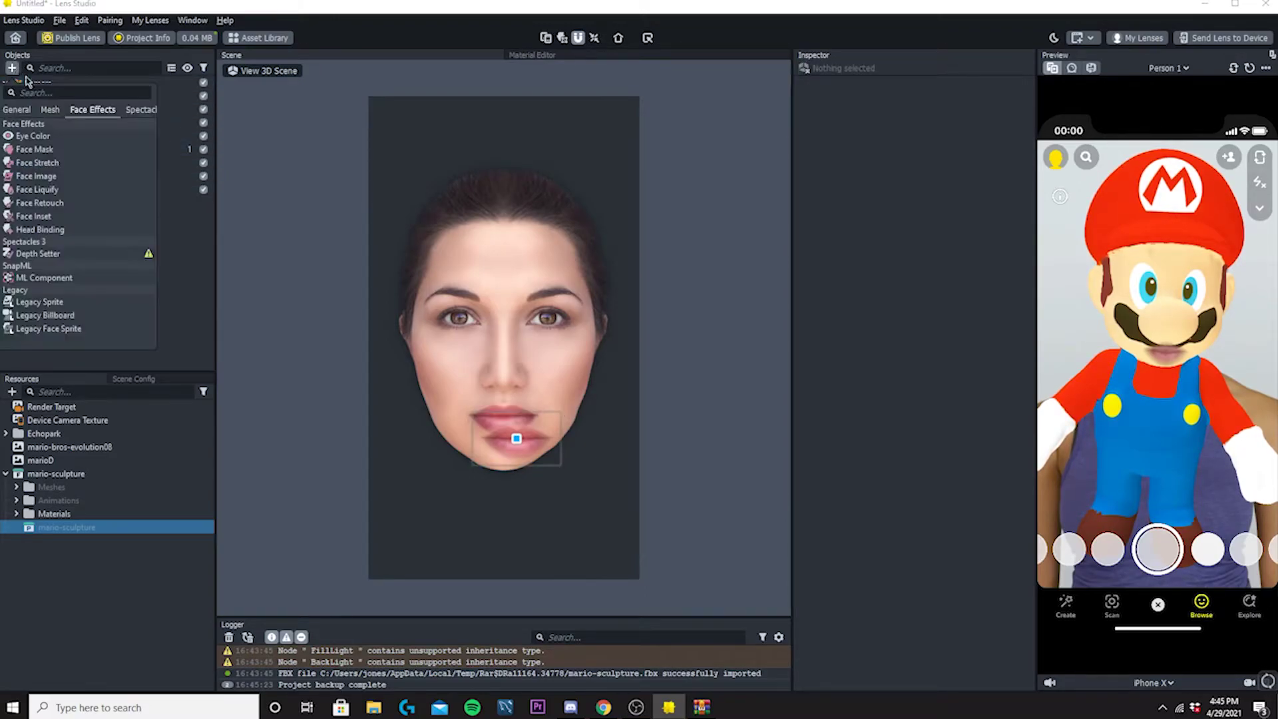
{"action": "left_click", "coordinate": [64, 219]}
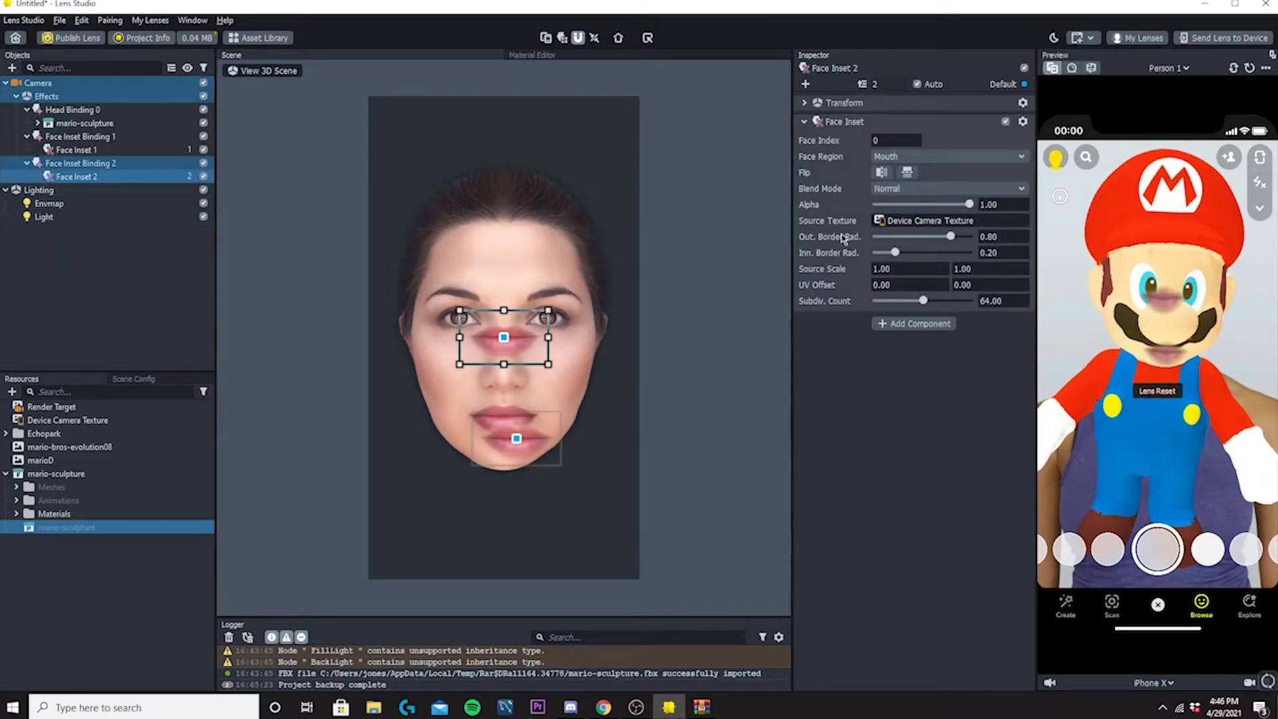
{"action": "left_click", "coordinate": [908, 157]}
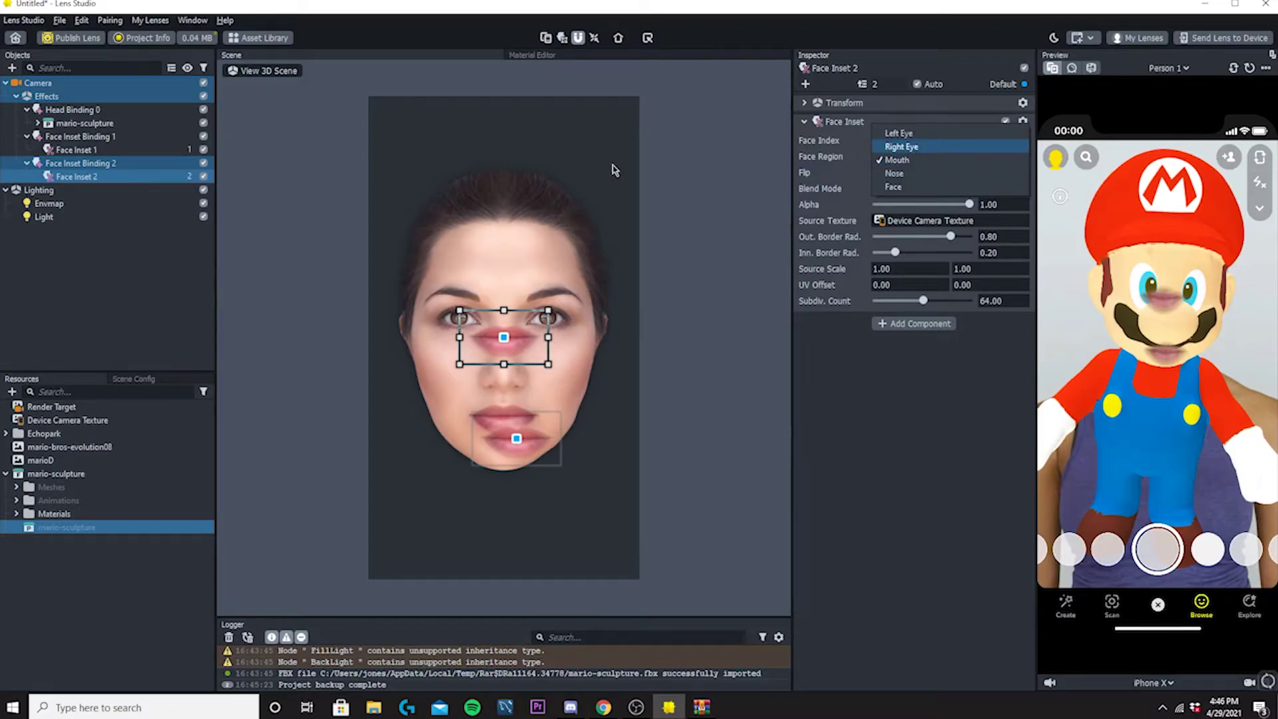
{"action": "left_click", "coordinate": [899, 134]}
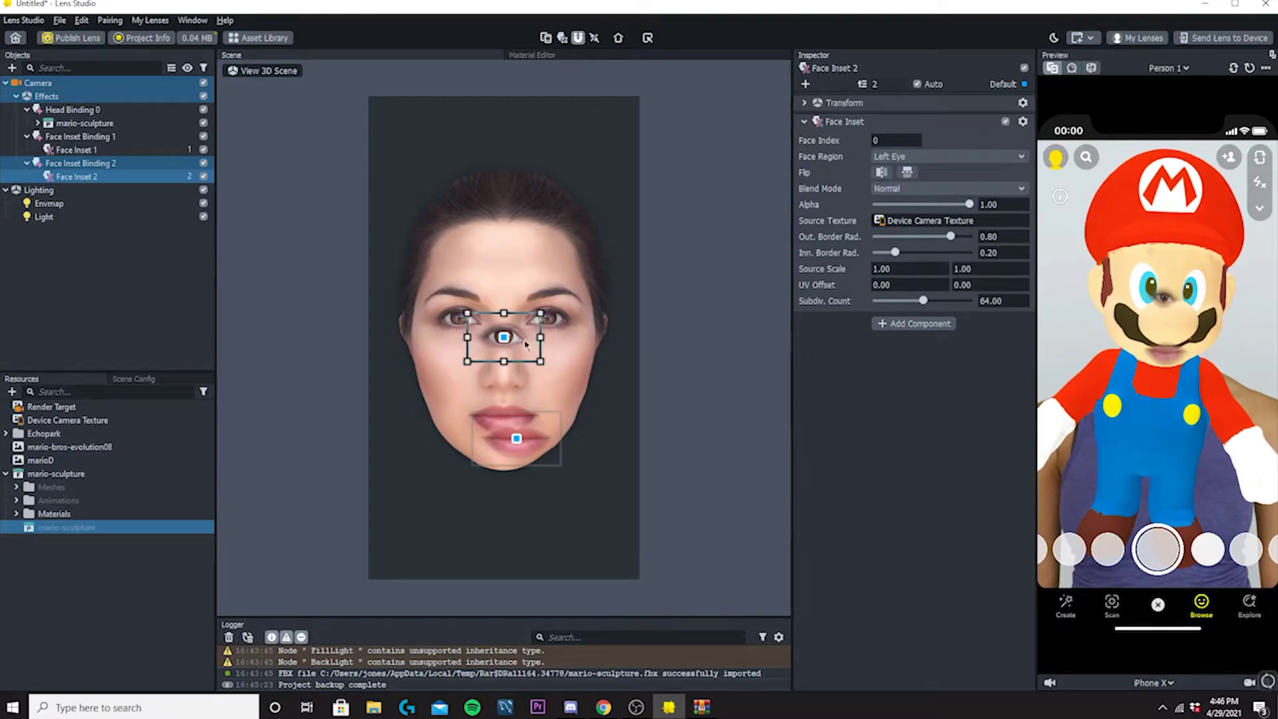
Step: Move and resize the inset box over the left eye and lower its Out. Border Rad
{"action": "left_click_drag", "start_coordinate": [526, 344], "coordinate": [500, 321]}
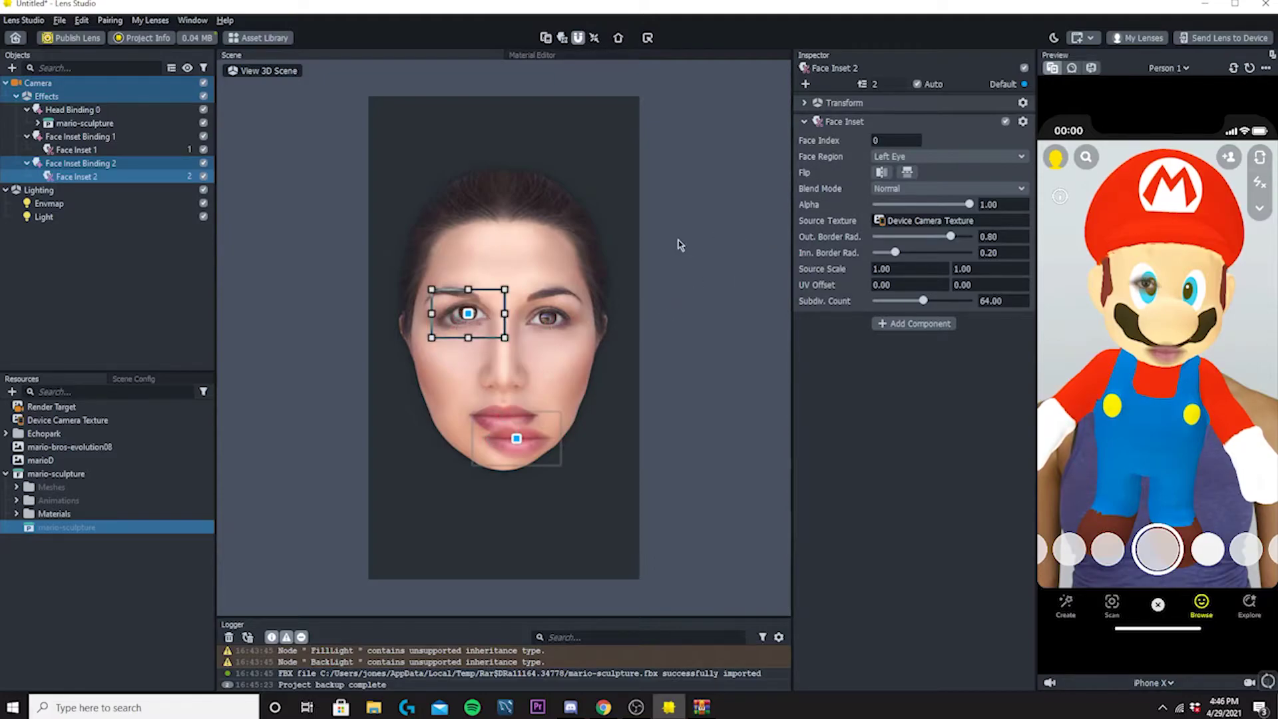
{"action": "left_click_drag", "start_coordinate": [468, 338], "coordinate": [468, 388]}
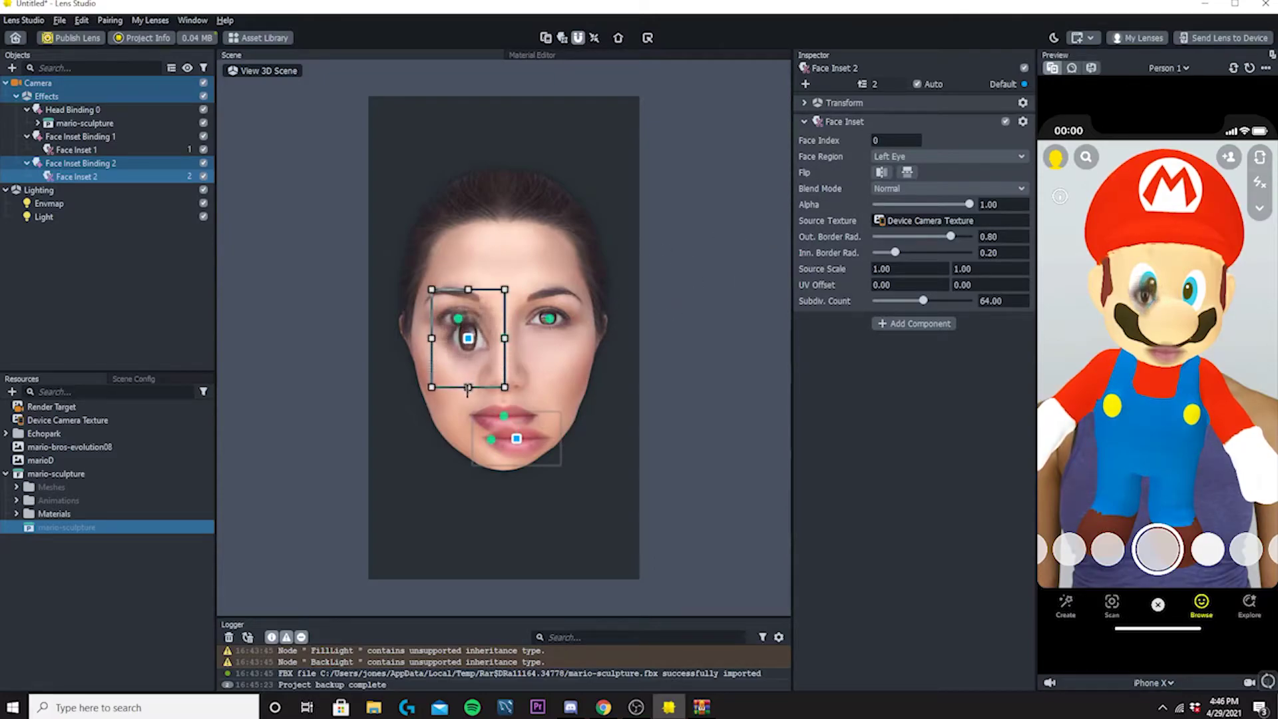
{"action": "mouse_move", "coordinate": [432, 338]}
{"action": "left_mouse_down"}
{"action": "mouse_move", "coordinate": [451, 338]}
{"action": "mouse_move", "coordinate": [409, 340]}
{"action": "left_mouse_up"}
{"action": "left_click_drag", "start_coordinate": [457, 387], "coordinate": [457, 465]}
{"action": "left_click", "coordinate": [376, 503]}
{"action": "left_click_drag", "start_coordinate": [459, 378], "coordinate": [474, 330]}
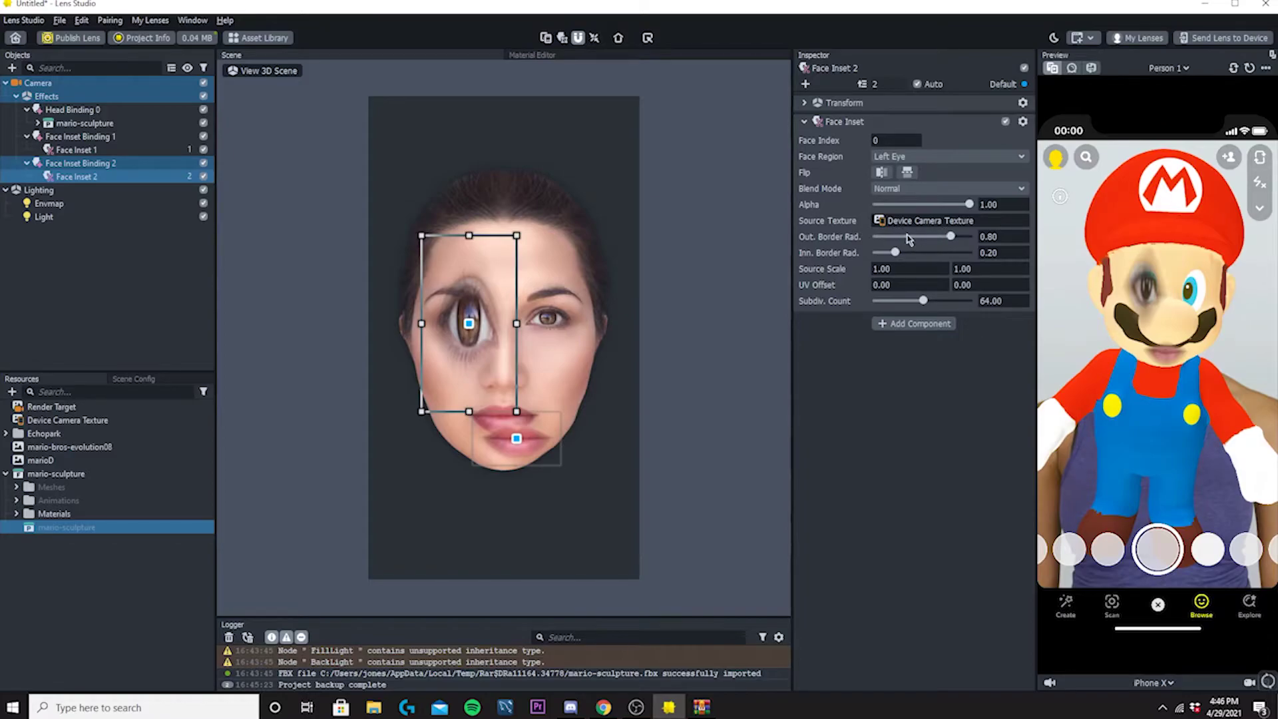
{"action": "left_click_drag", "start_coordinate": [944, 237], "coordinate": [899, 260]}
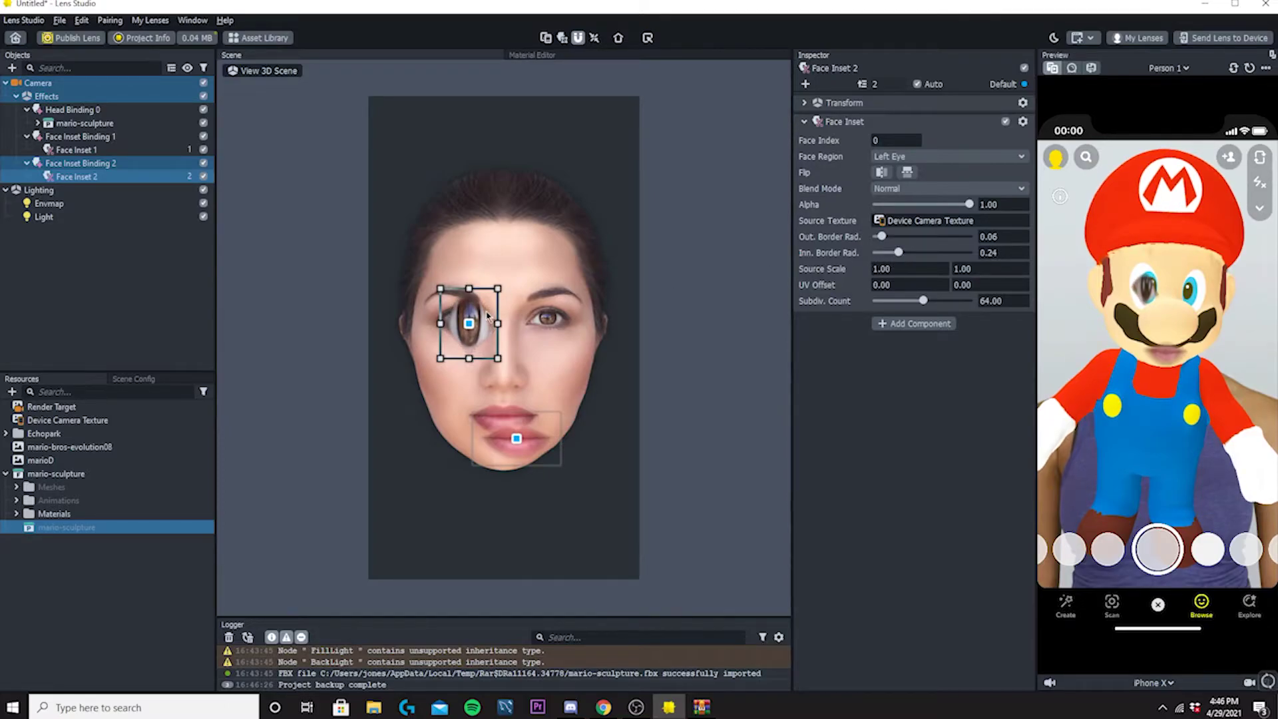
{"action": "left_click_drag", "start_coordinate": [490, 316], "coordinate": [495, 317]}
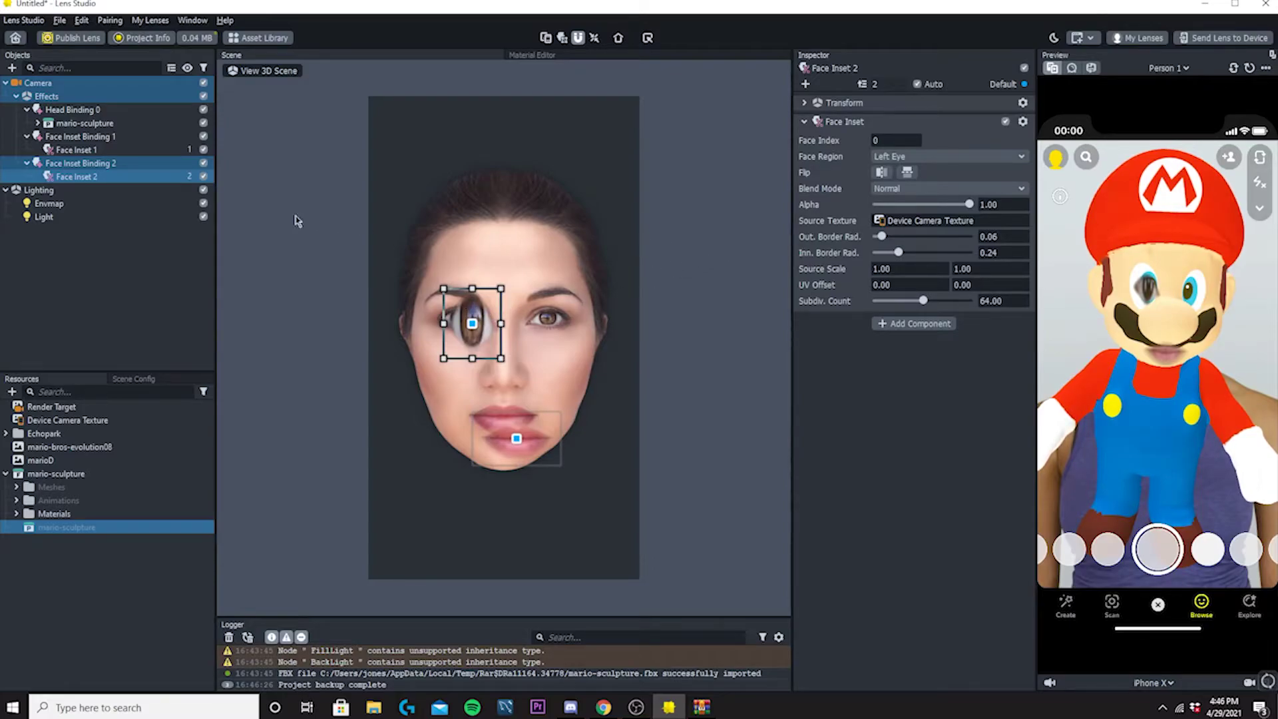
Step: Duplicate the left-eye inset, set the copy to Right Eye, and move it onto the right eye
{"action": "right_click", "coordinate": [78, 184]}
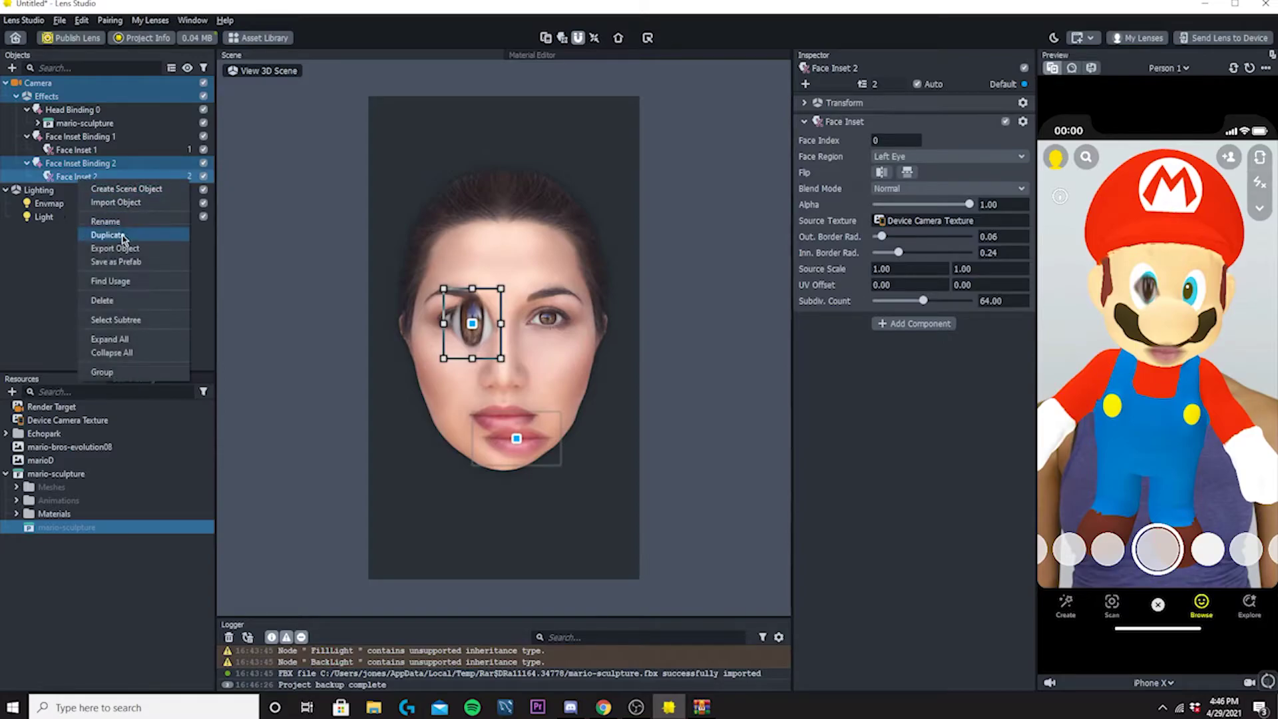
{"action": "left_click", "coordinate": [110, 236]}
{"action": "left_click", "coordinate": [946, 220]}
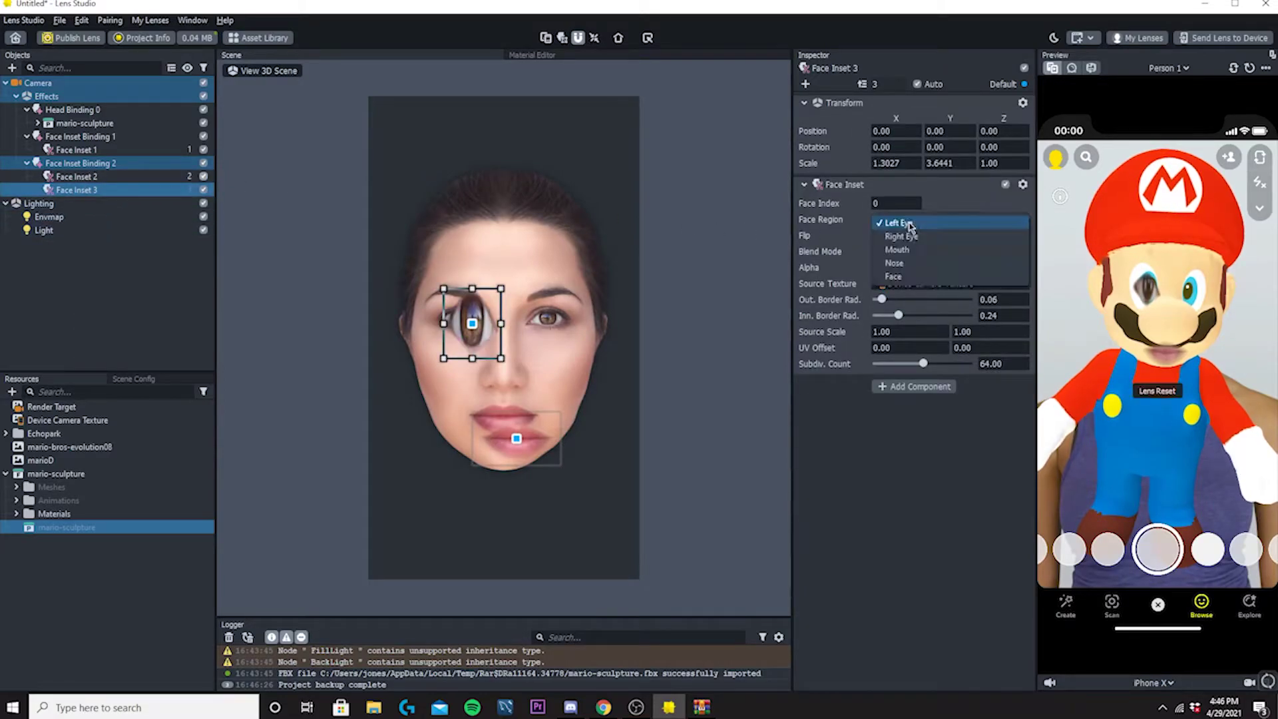
{"action": "left_click", "coordinate": [893, 236]}
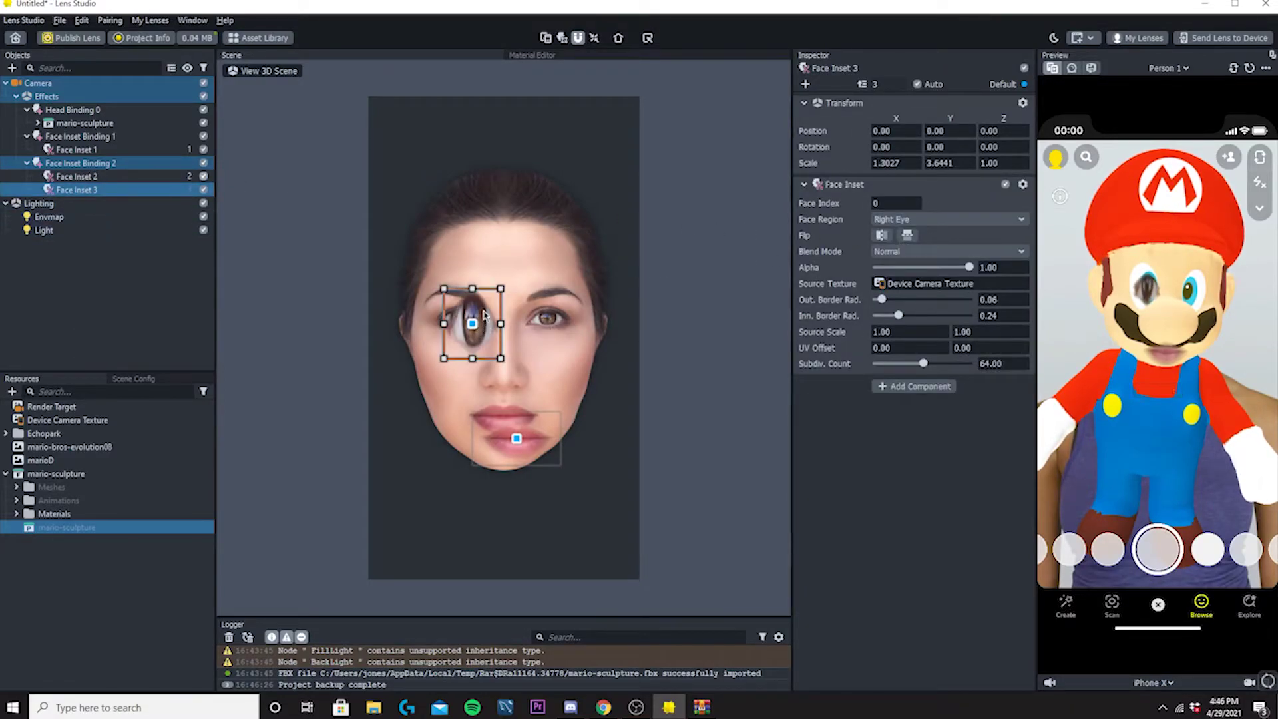
{"action": "left_click_drag", "start_coordinate": [485, 315], "coordinate": [568, 318]}
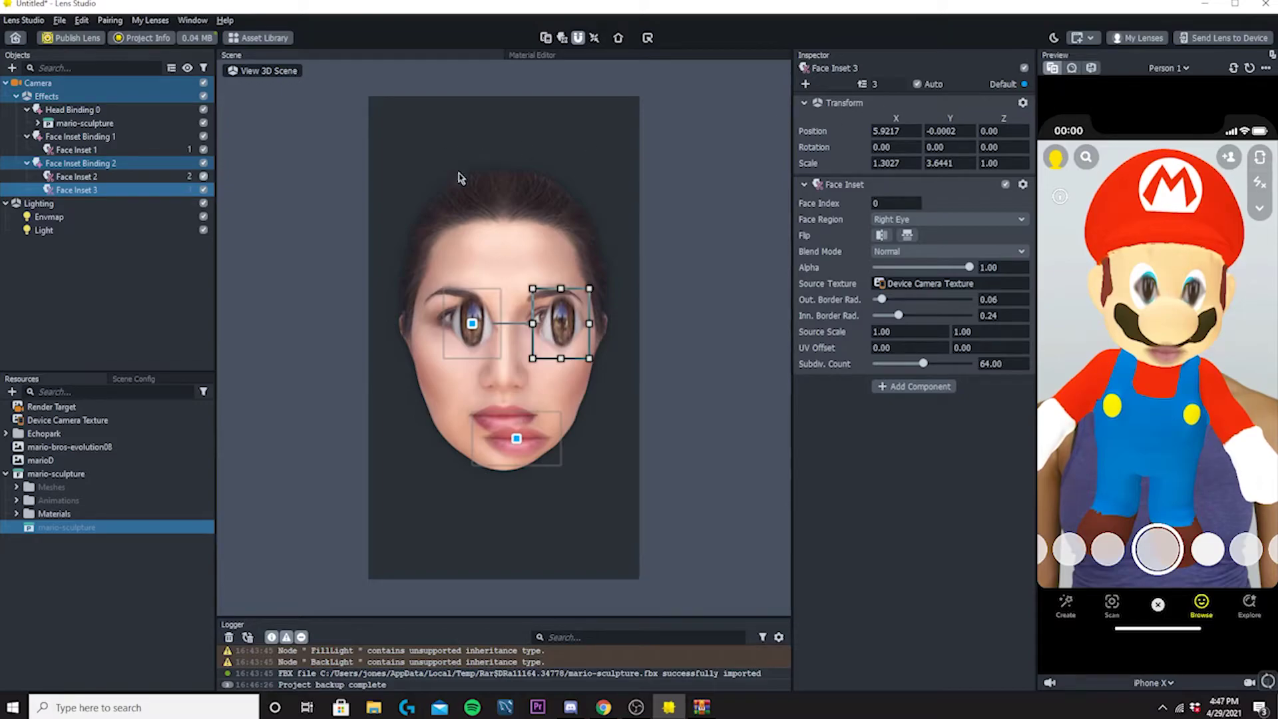
{"action": "left_click", "coordinate": [133, 328]}
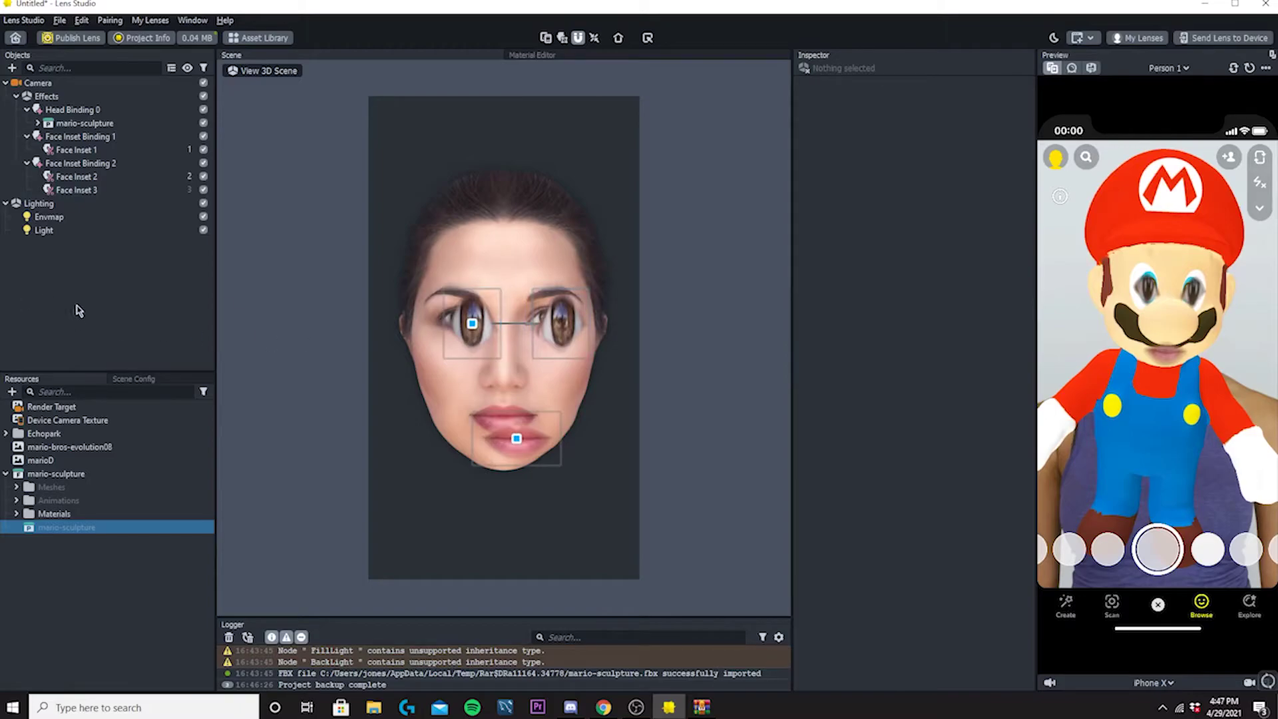
Step: Add a General > Screen Image object to the scene
{"action": "left_click", "coordinate": [11, 68]}
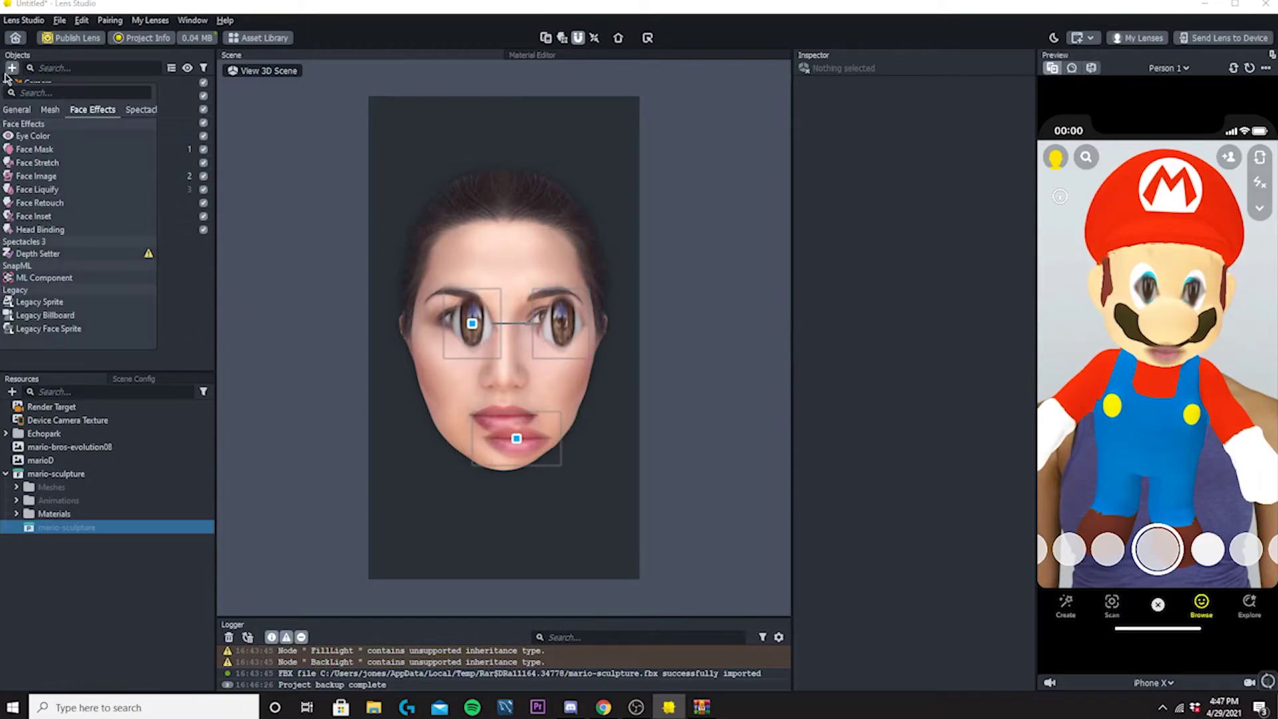
{"action": "left_click", "coordinate": [11, 111]}
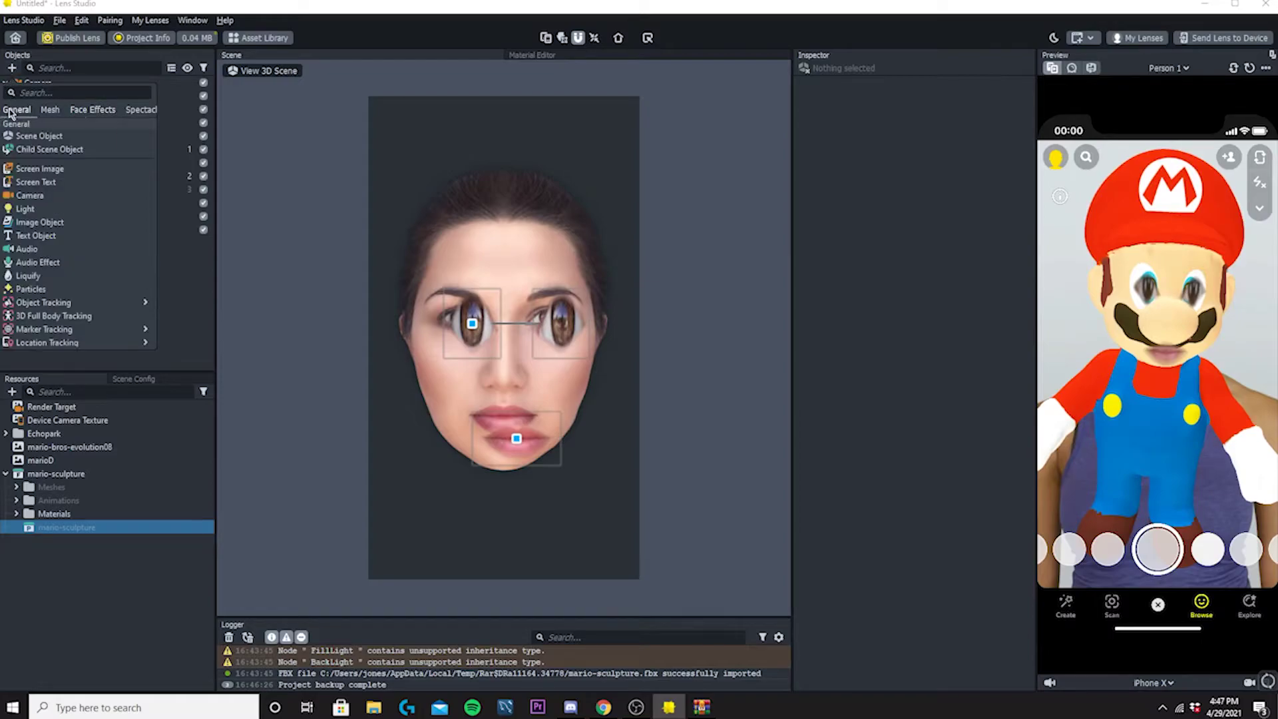
{"action": "left_click", "coordinate": [43, 170]}
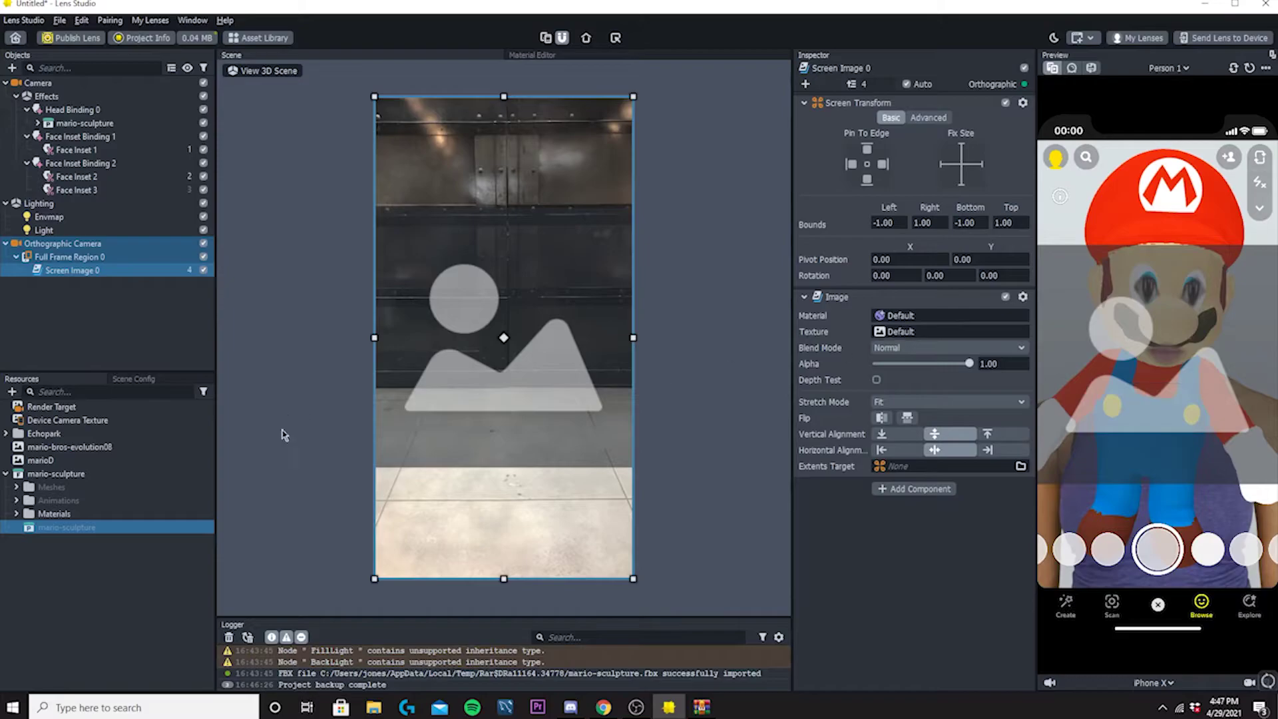
{"action": "left_click", "coordinate": [44, 450]}
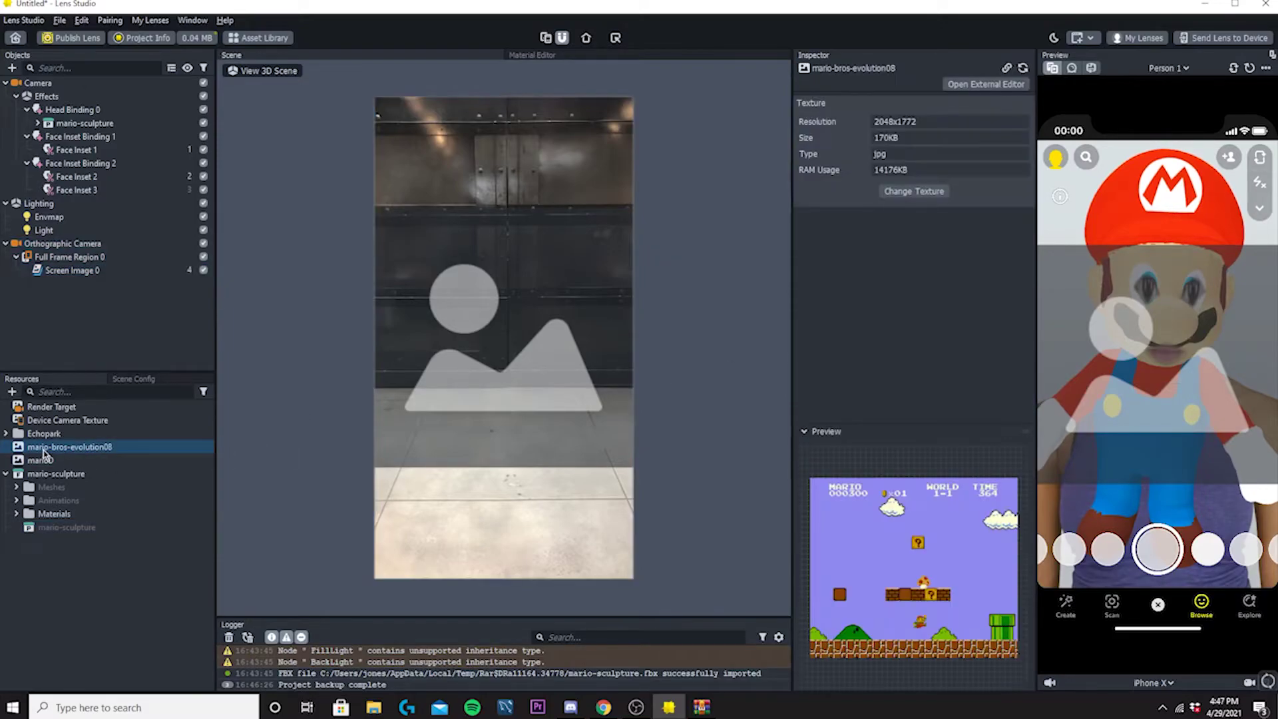
{"action": "left_click", "coordinate": [443, 281]}
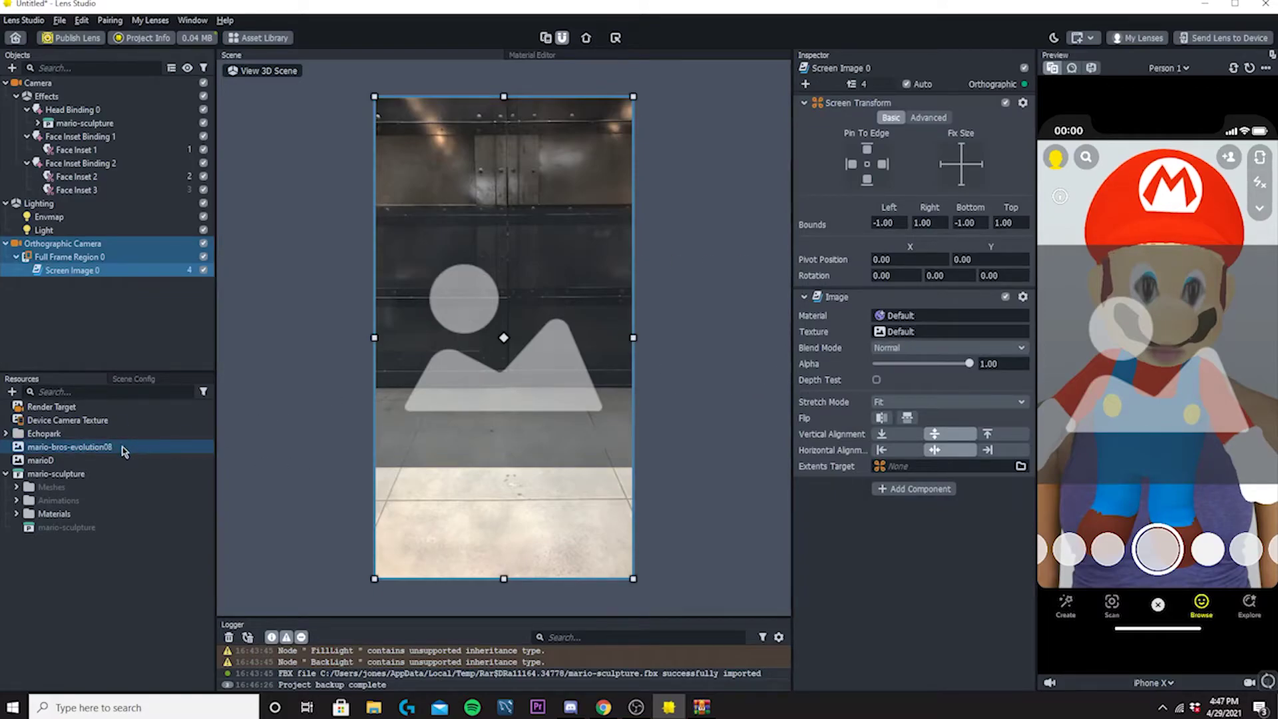
Step: Set the Screen Image texture to mario-bros-evolution08 with Stretch Mode Fill
{"action": "left_click_drag", "start_coordinate": [123, 450], "coordinate": [625, 383]}
{"action": "left_click_drag", "start_coordinate": [900, 329], "coordinate": [906, 333]}
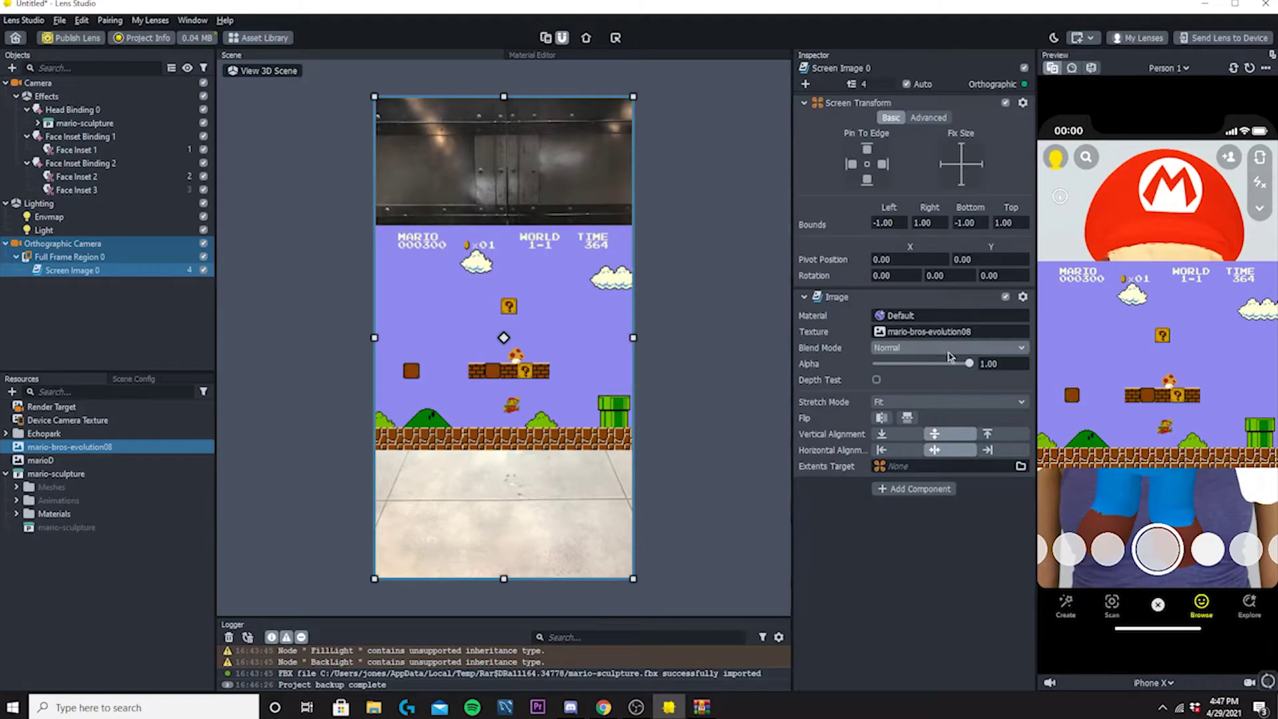
{"action": "left_click", "coordinate": [927, 349]}
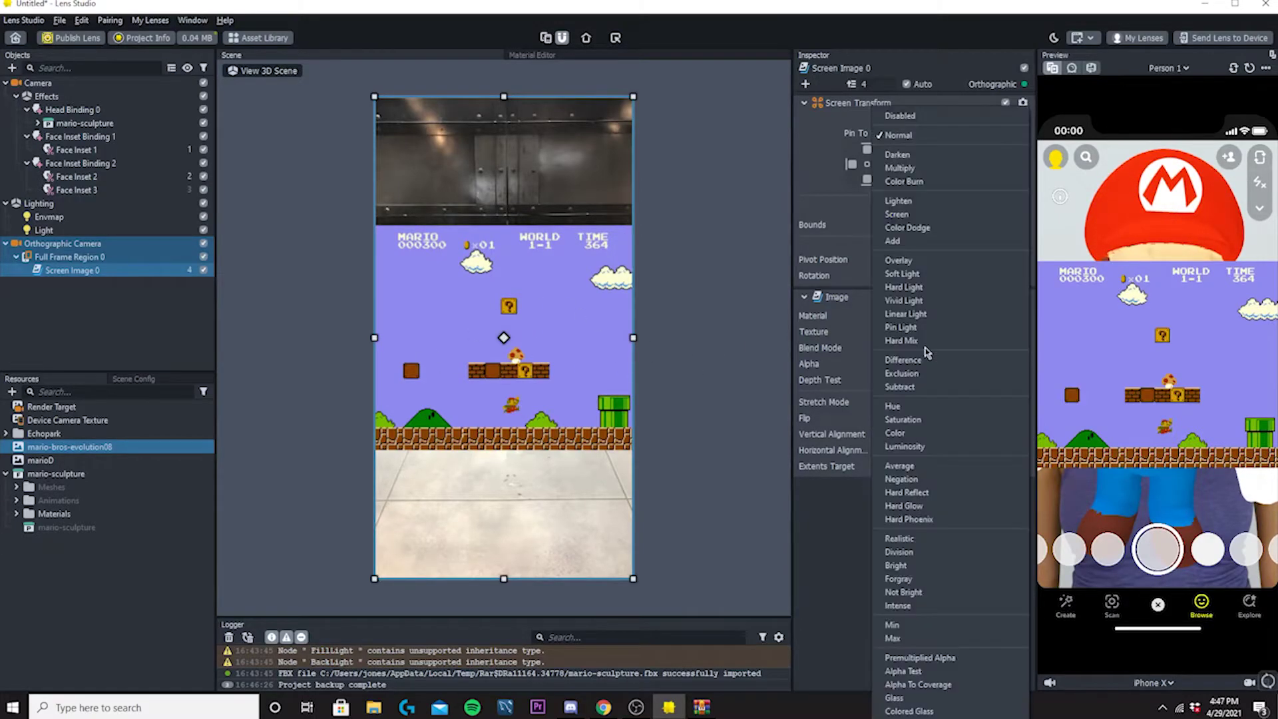
{"action": "left_click", "coordinate": [837, 367]}
{"action": "left_click", "coordinate": [919, 403]}
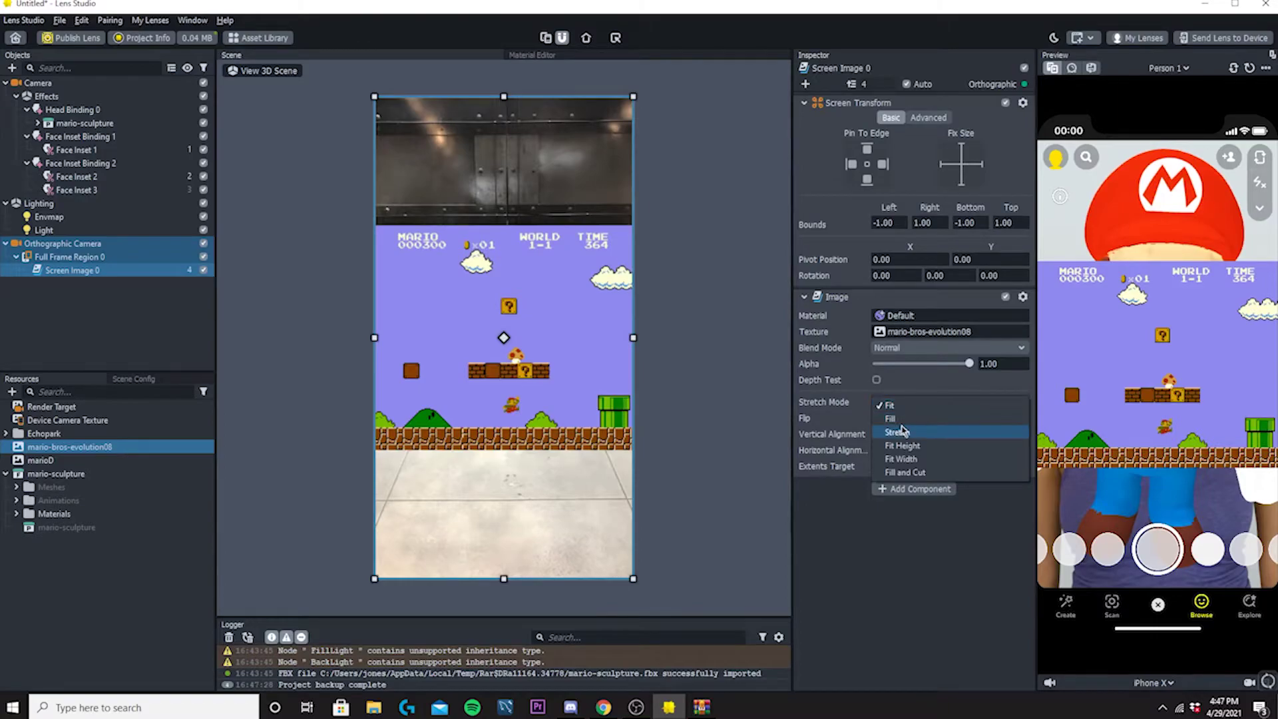
{"action": "left_click", "coordinate": [904, 420]}
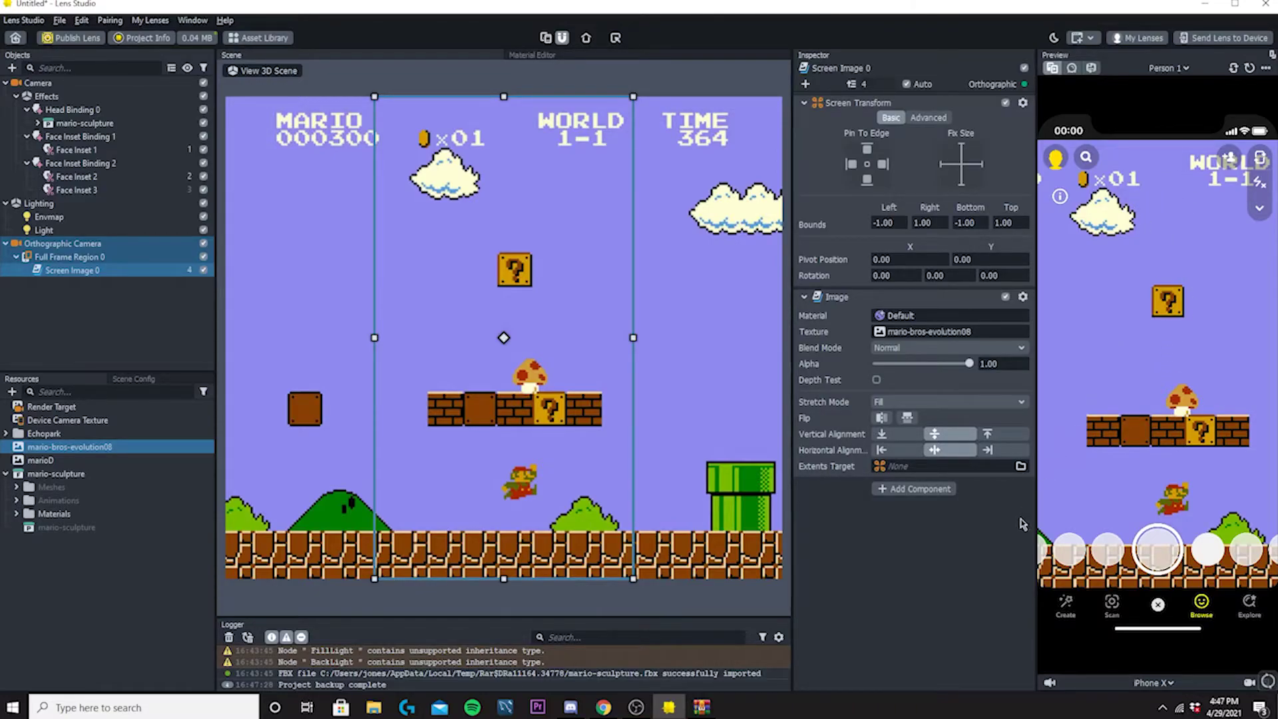
Step: Add a new Render Target resource in the Resources panel
{"action": "left_click", "coordinate": [100, 580]}
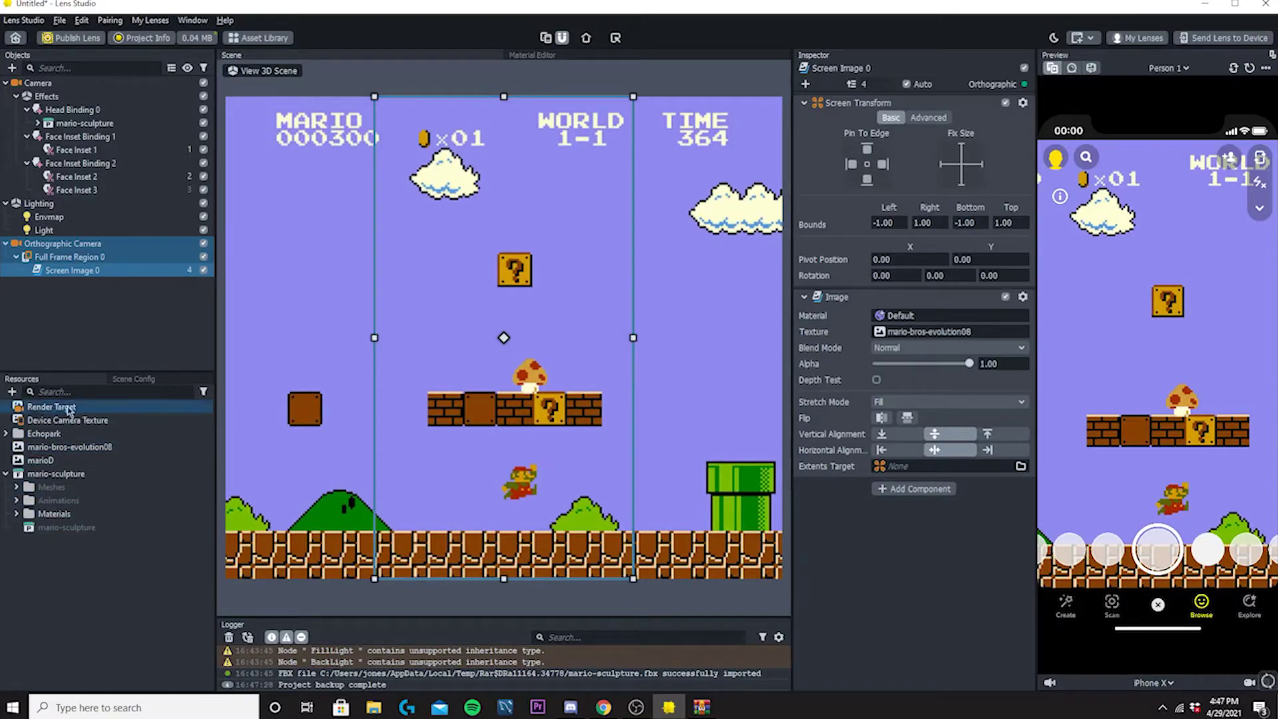
{"action": "left_click", "coordinate": [12, 392]}
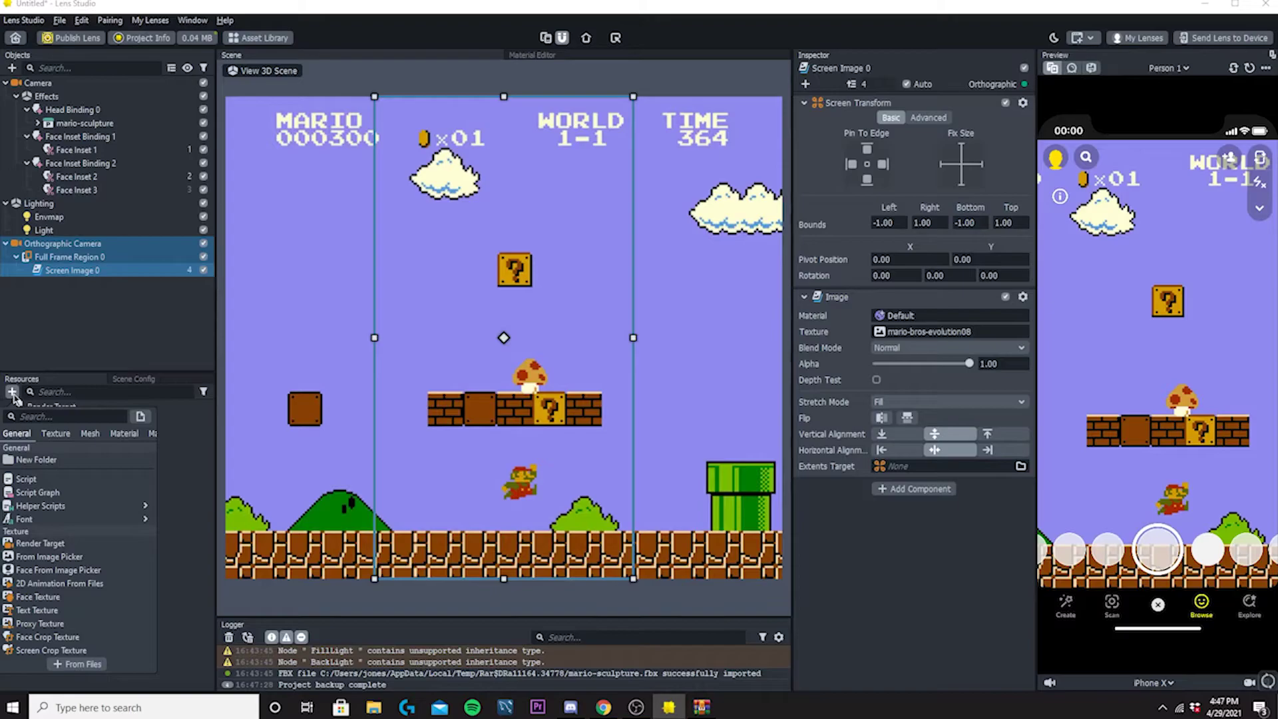
{"action": "left_click", "coordinate": [53, 358]}
{"action": "left_click", "coordinate": [29, 364]}
{"action": "left_click", "coordinate": [13, 392]}
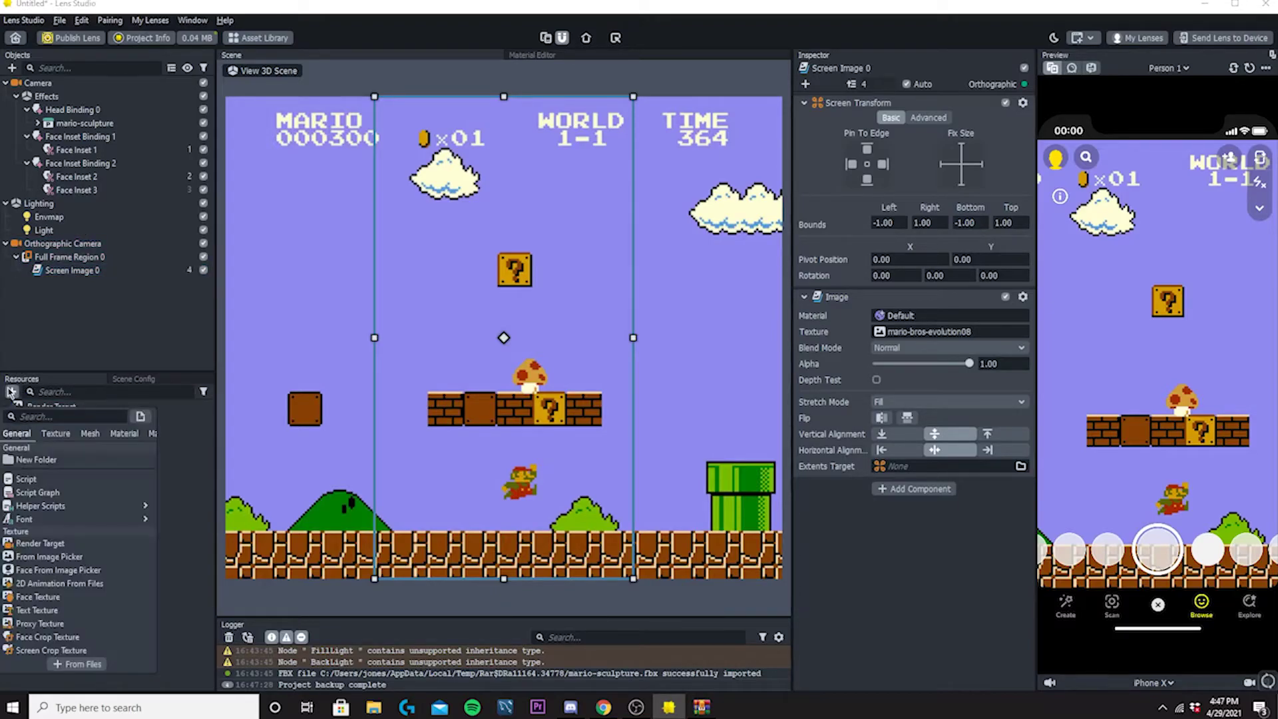
{"action": "left_click", "coordinate": [61, 543]}
Step: Rename the new render target to 'background' and reselect Screen Image 0
{"action": "left_click", "coordinate": [61, 541]}
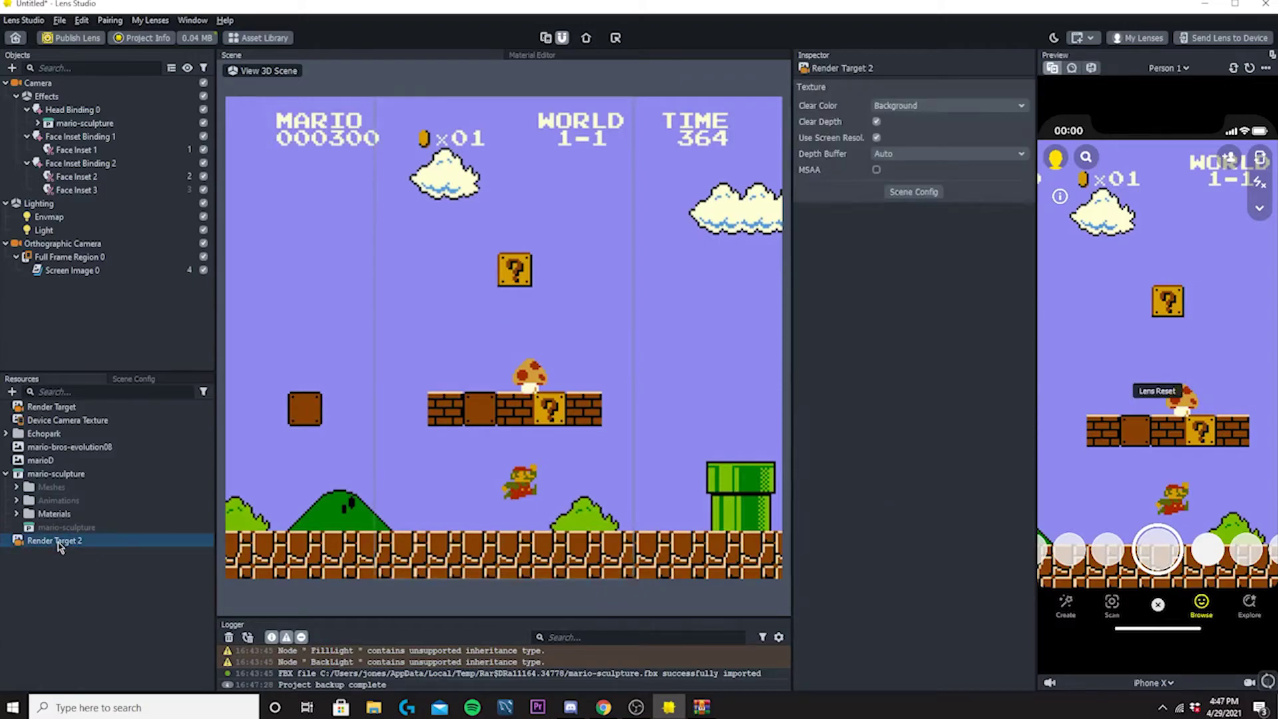
{"action": "left_click", "coordinate": [57, 544]}
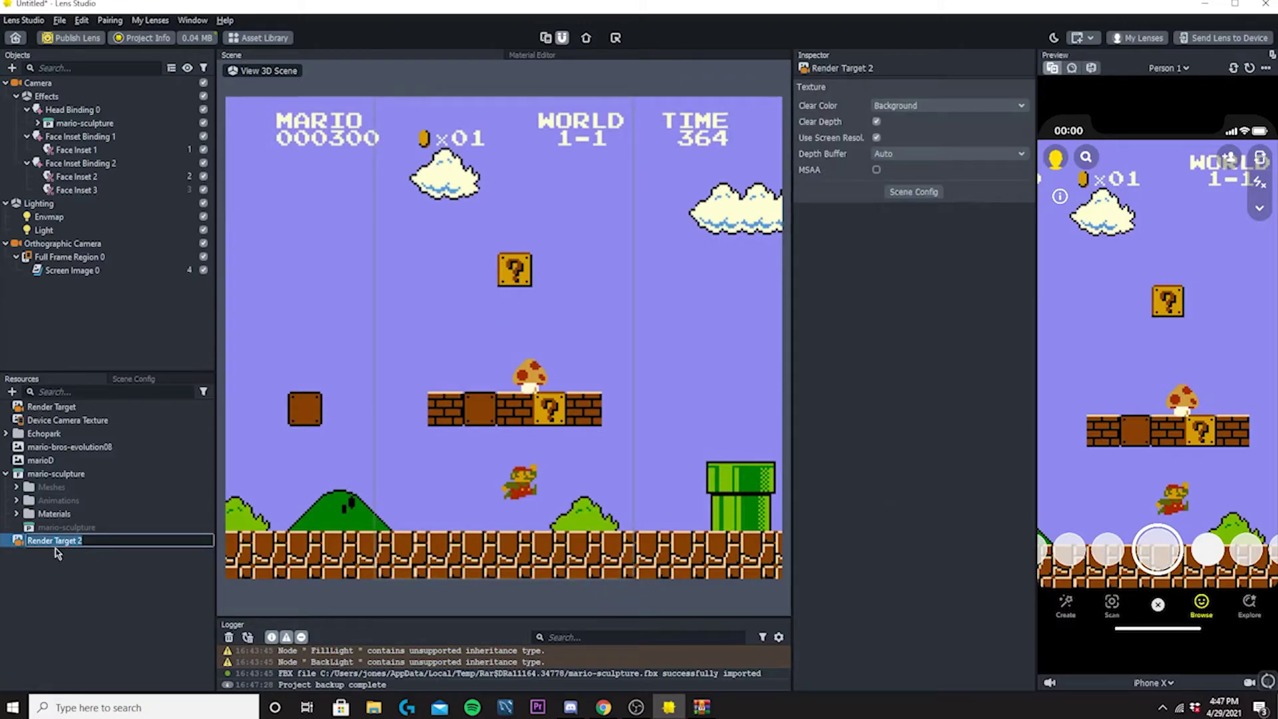
{"action": "type", "text": "background"}
{"action": "key", "text": "Return"}
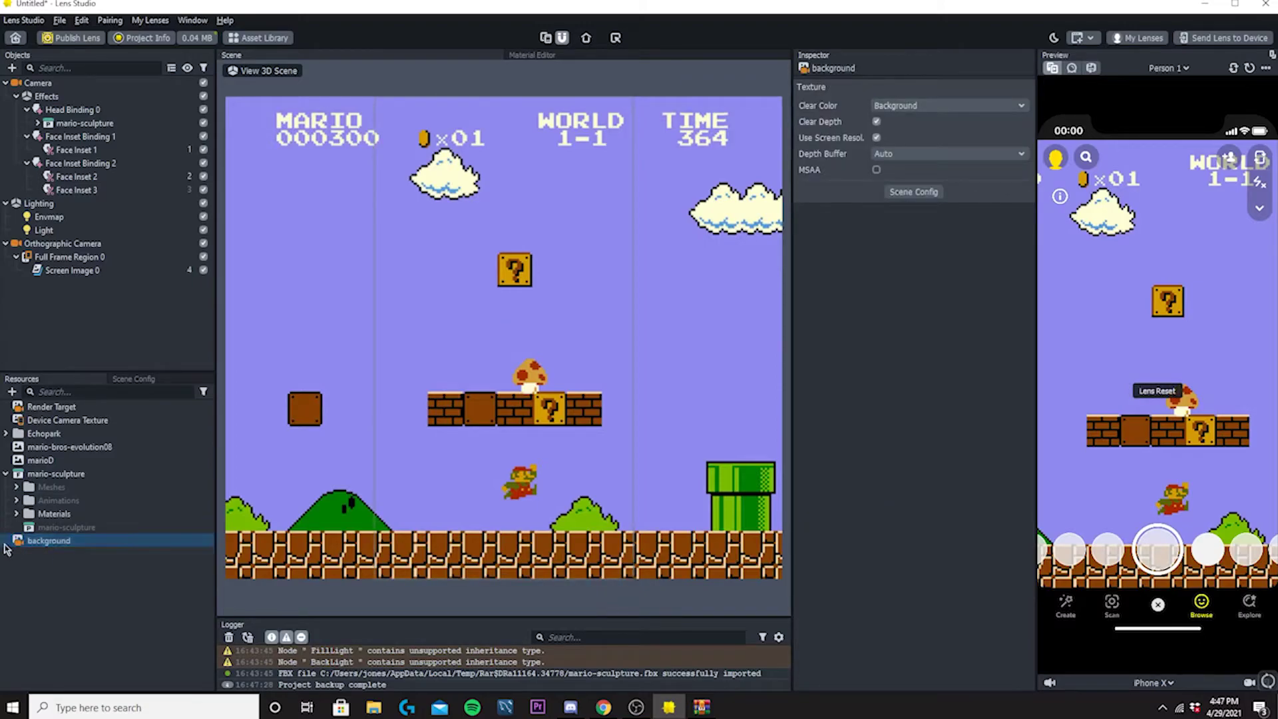
{"action": "left_click", "coordinate": [152, 588]}
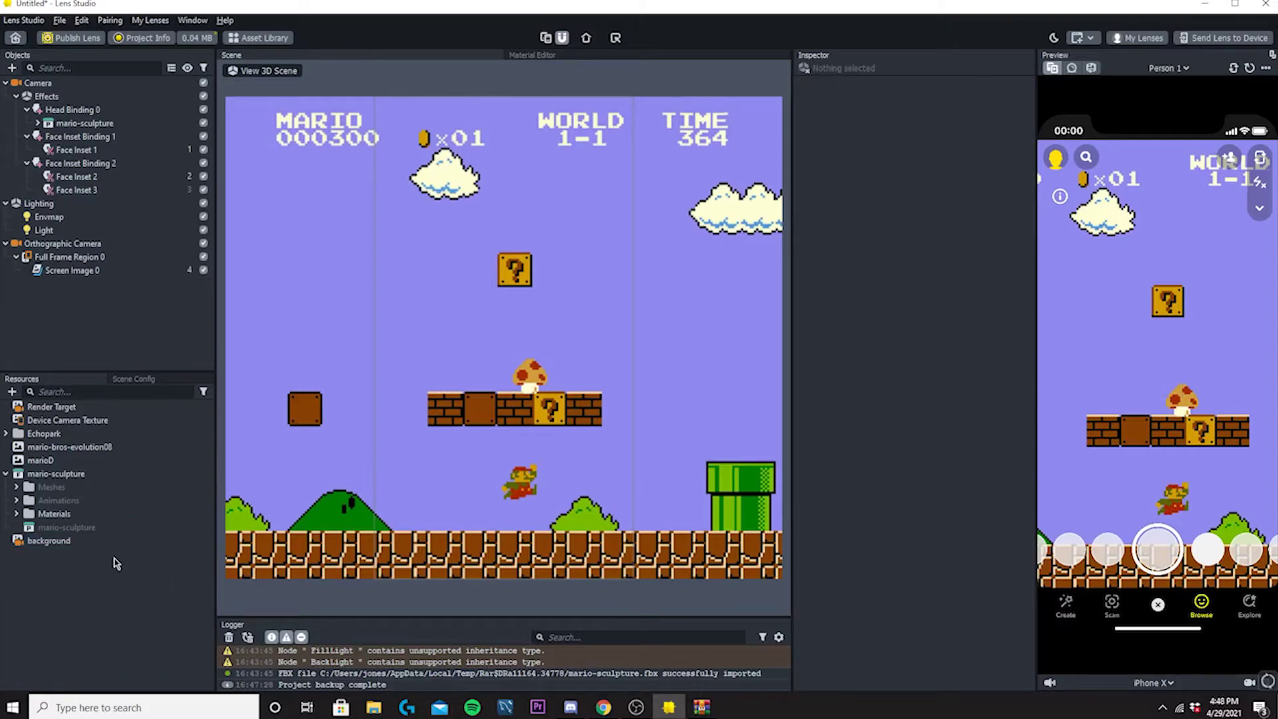
{"action": "left_click", "coordinate": [102, 273]}
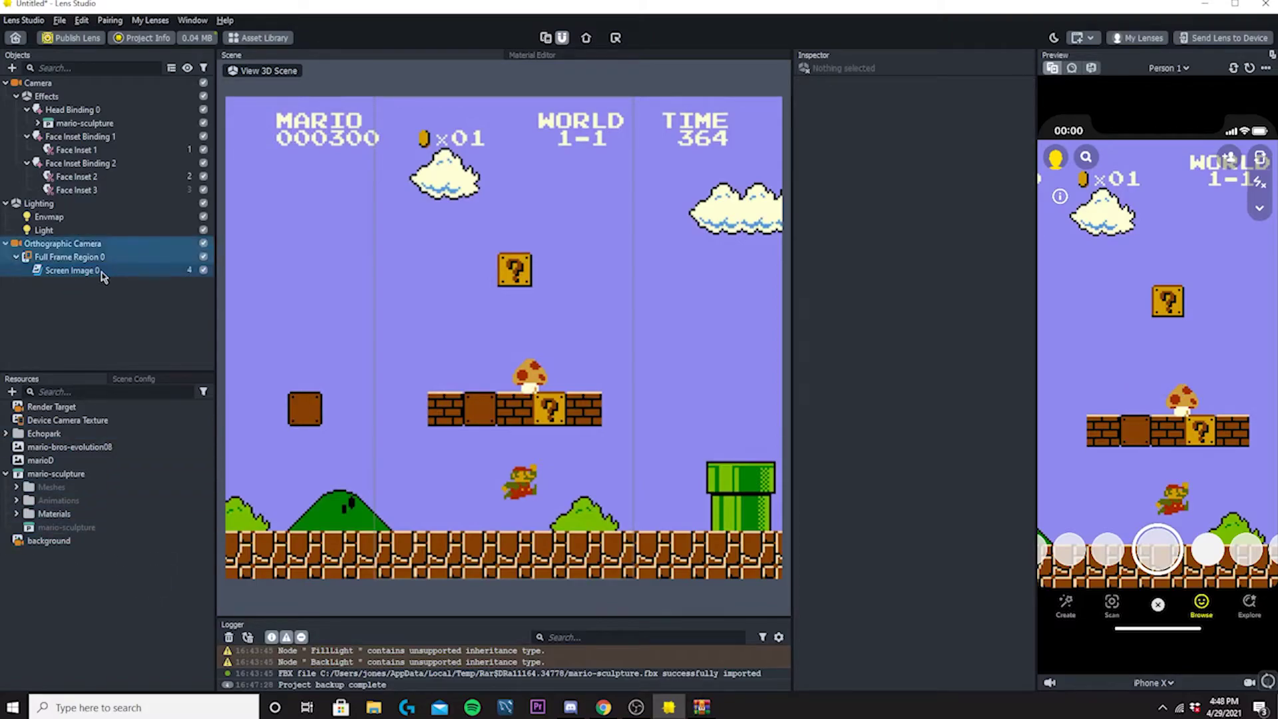
Step: Set the Orthographic Camera's Render Target to background
{"action": "left_click", "coordinate": [110, 245]}
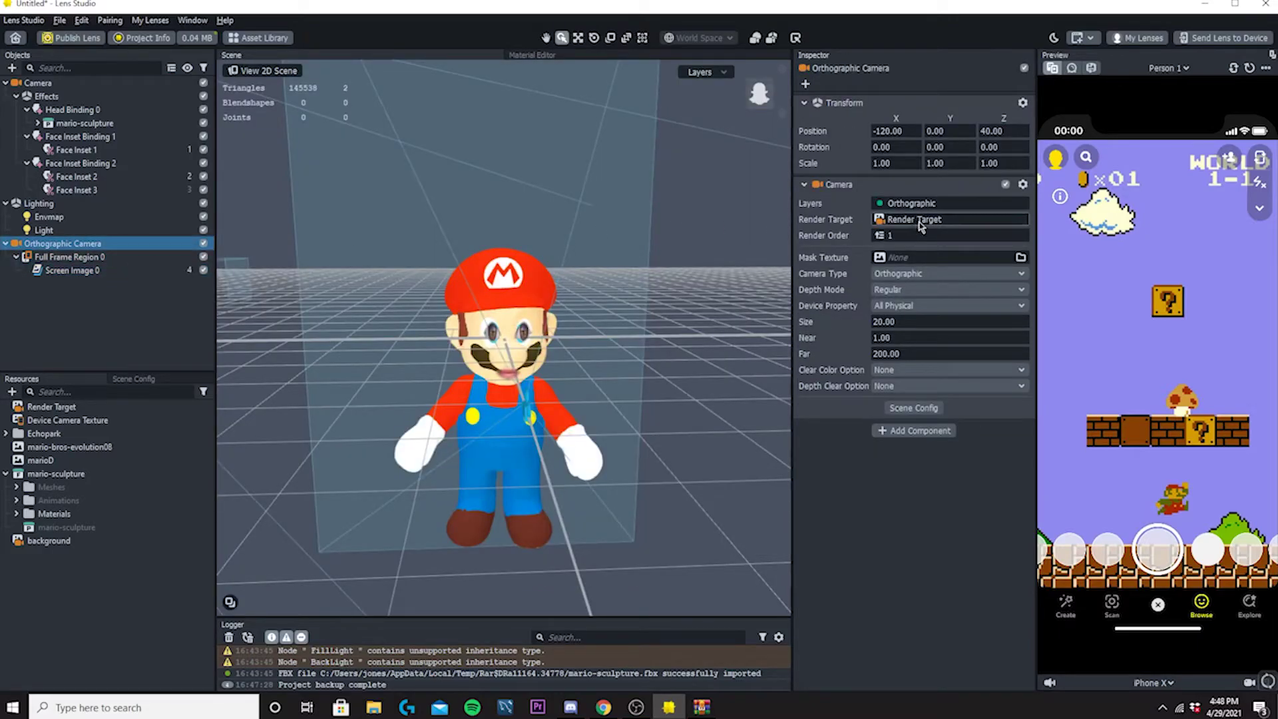
{"action": "left_click", "coordinate": [902, 228]}
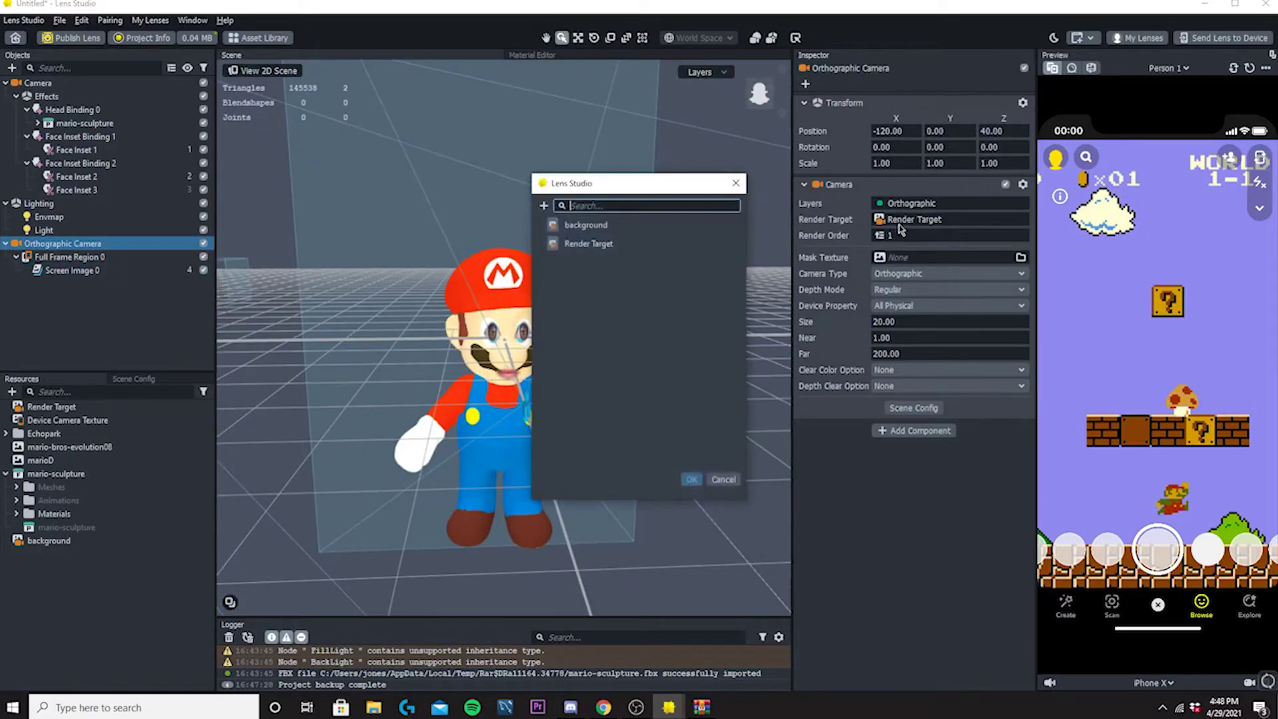
{"action": "double_click", "coordinate": [585, 225]}
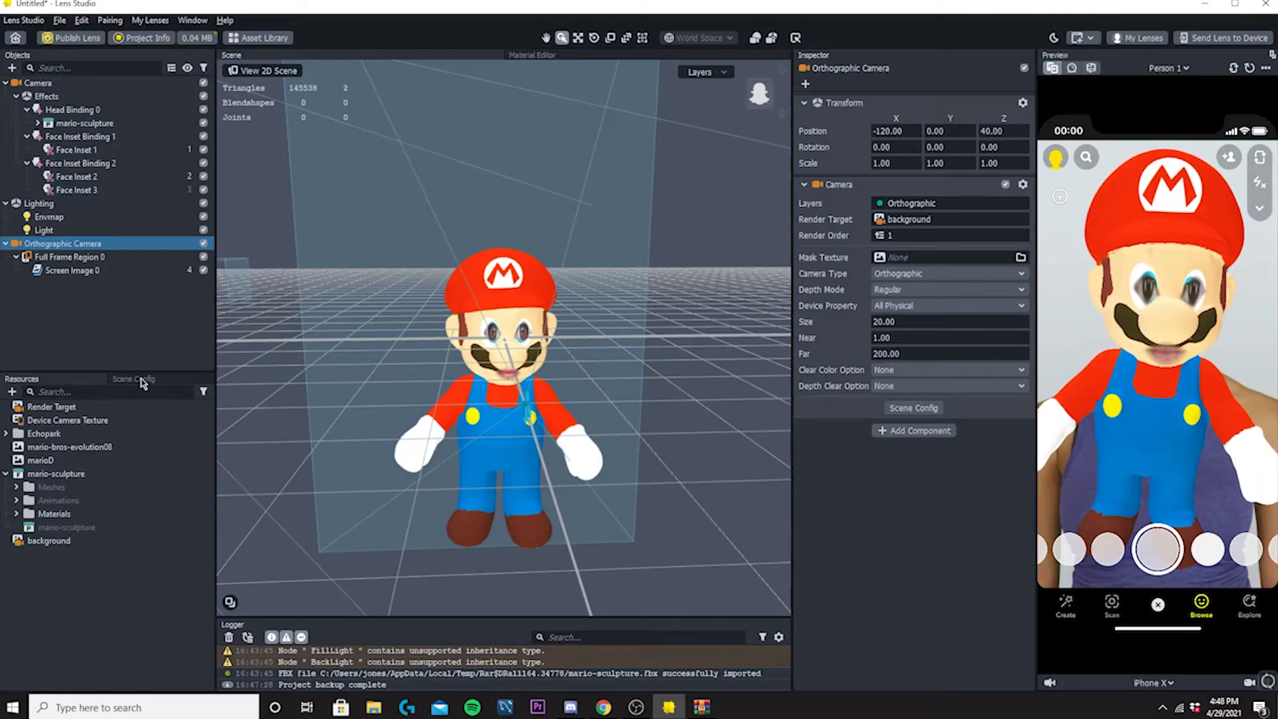
Step: Check the camera and render target order in the Scene Config
{"action": "left_click", "coordinate": [142, 382]}
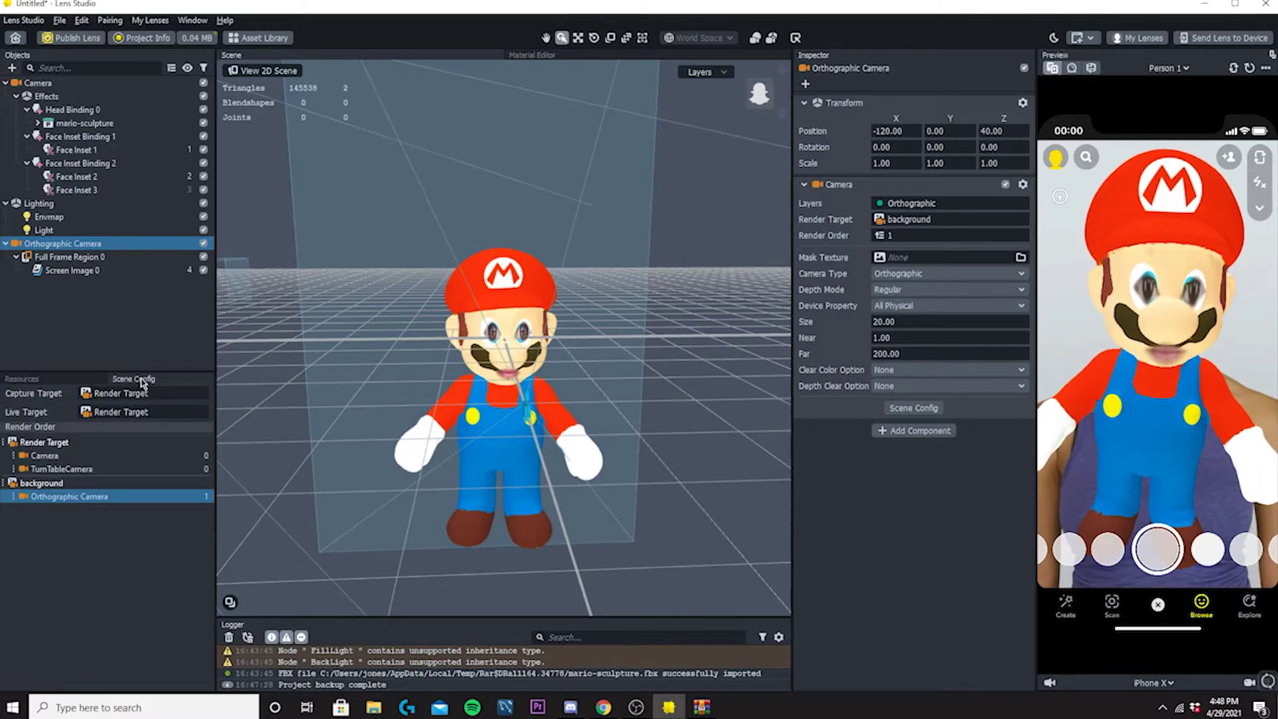
{"action": "left_click", "coordinate": [8, 485]}
{"action": "left_click", "coordinate": [8, 443]}
{"action": "left_click", "coordinate": [8, 483]}
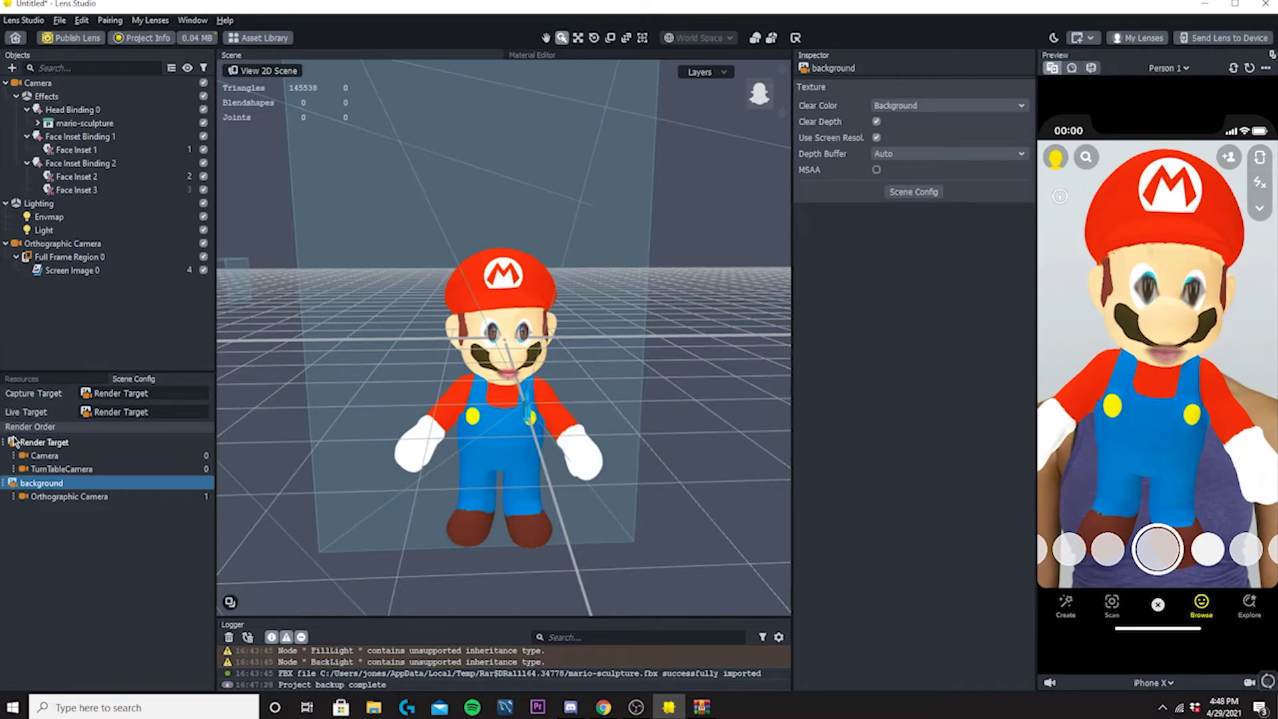
{"action": "left_click", "coordinate": [33, 498]}
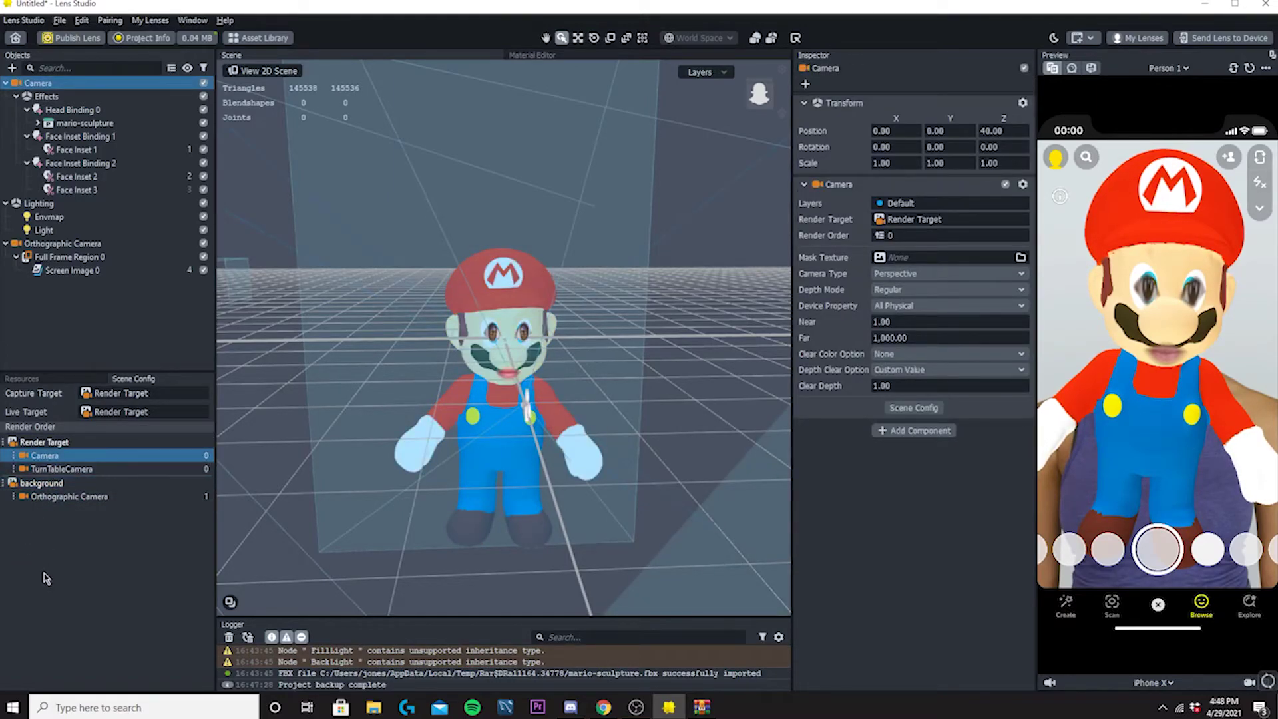
{"action": "left_click", "coordinate": [40, 483]}
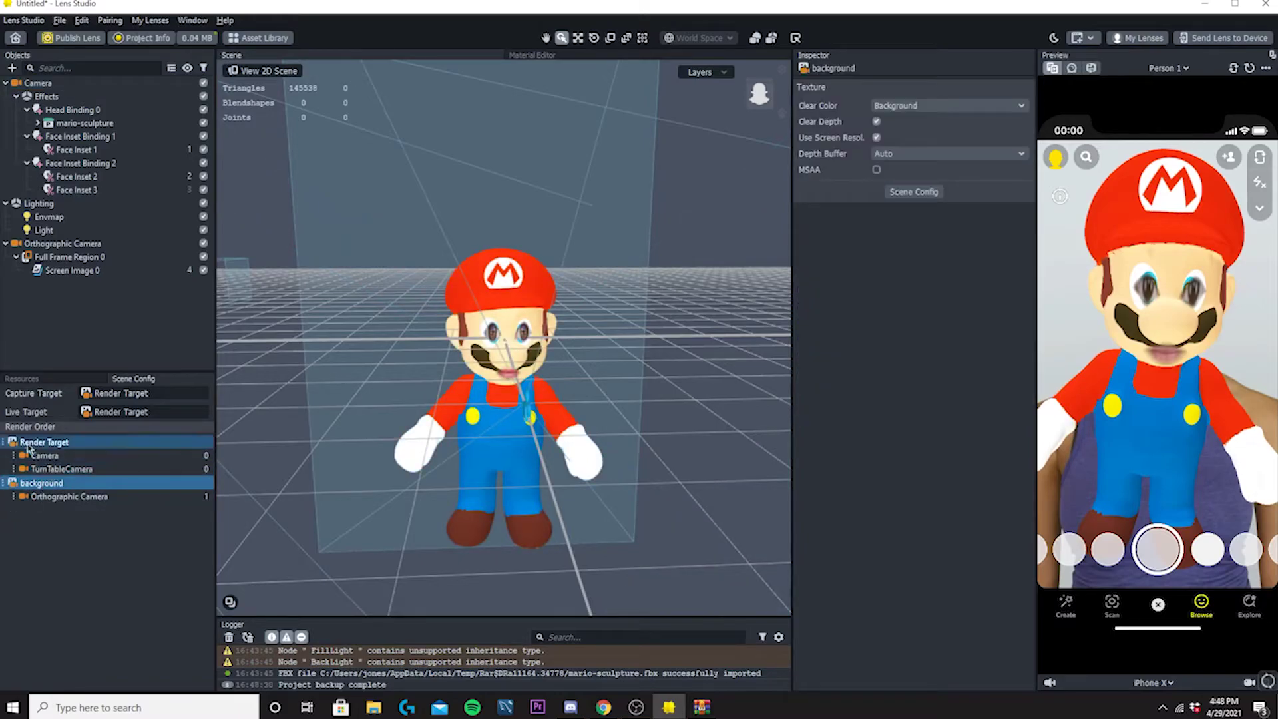
Step: Set the main Camera's Clear Color Option to Texture
{"action": "left_click", "coordinate": [65, 272]}
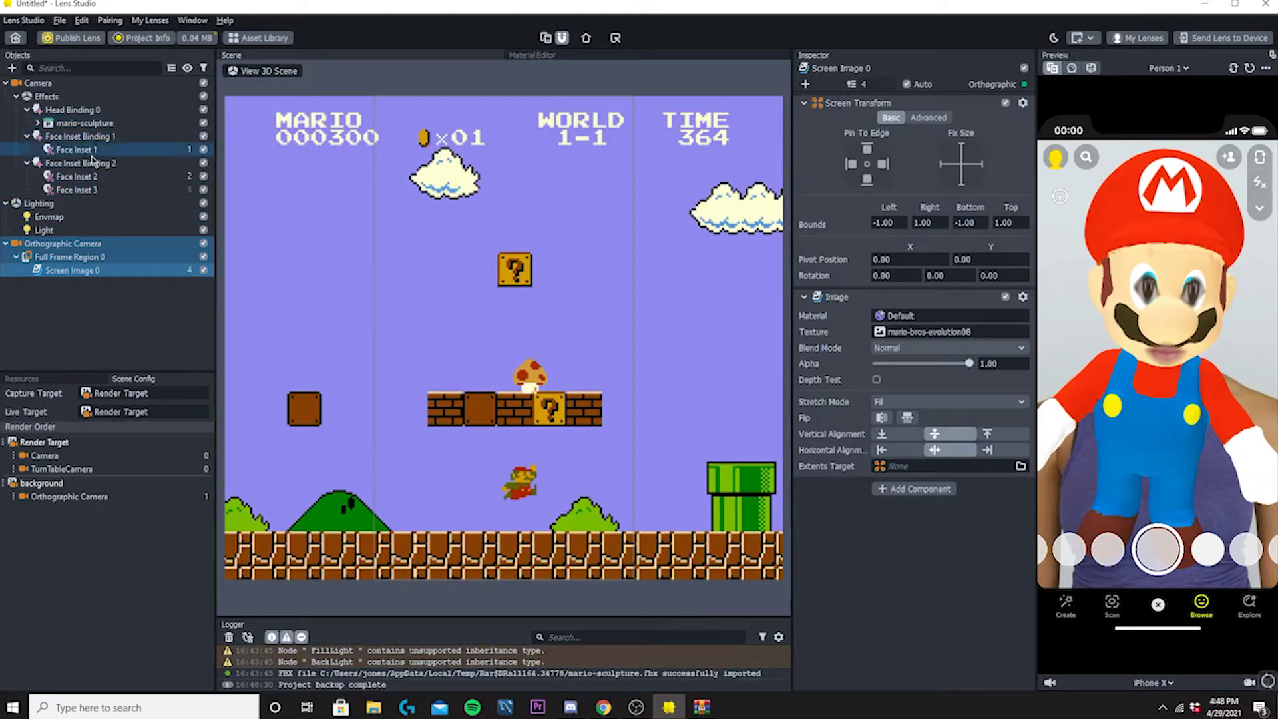
{"action": "left_click", "coordinate": [38, 83]}
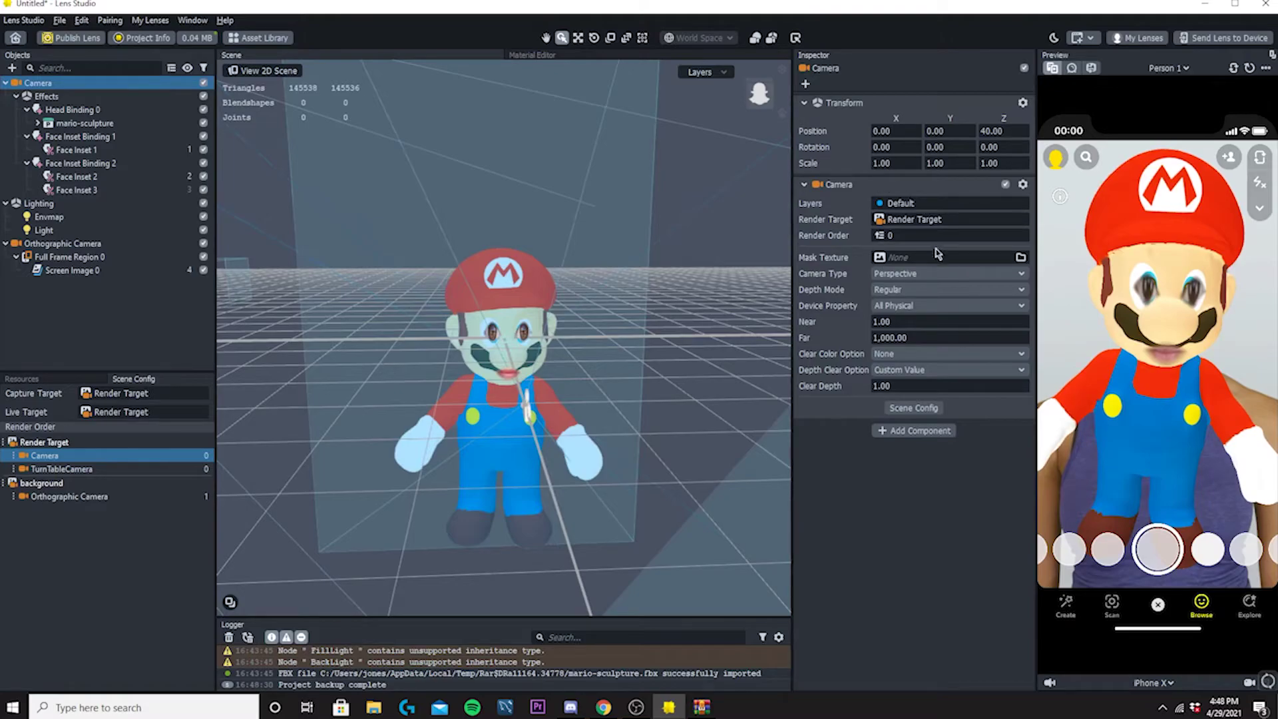
{"action": "left_click", "coordinate": [912, 358]}
{"action": "left_click", "coordinate": [905, 396]}
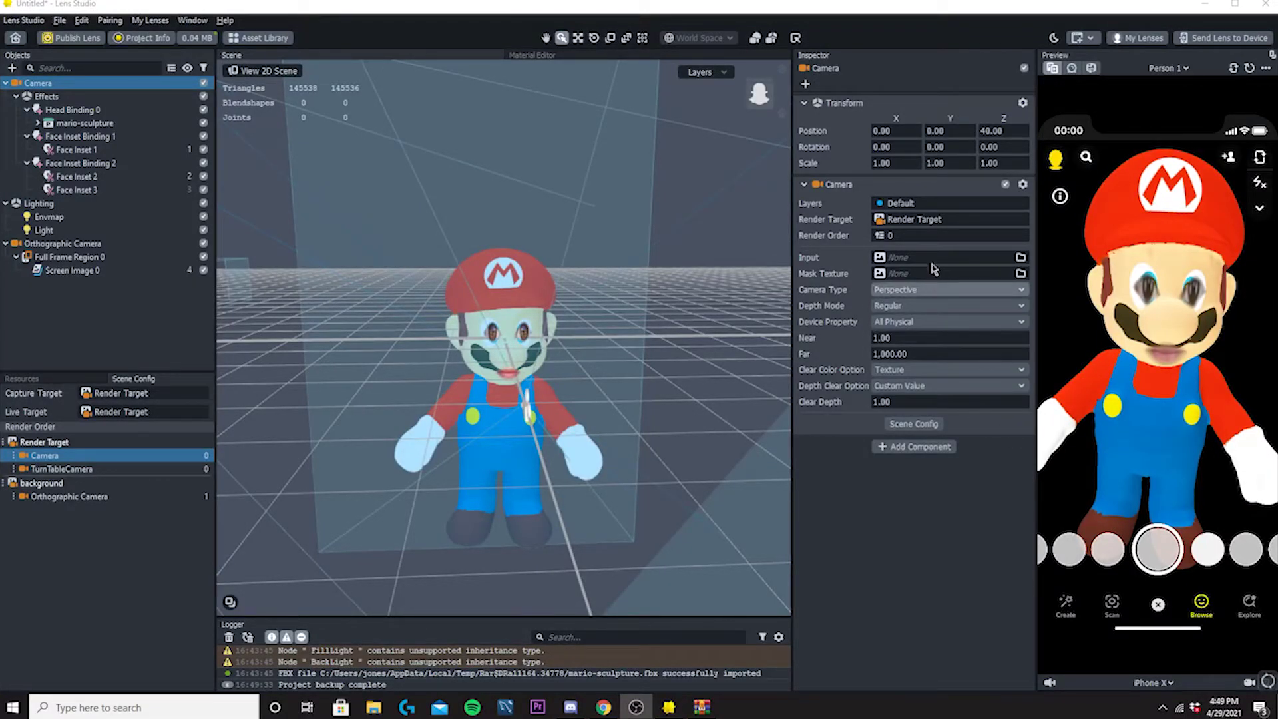
Step: Set the camera's Input texture to mario-bros-evolution08, replacing an initial marioD pick
{"action": "left_click", "coordinate": [895, 272]}
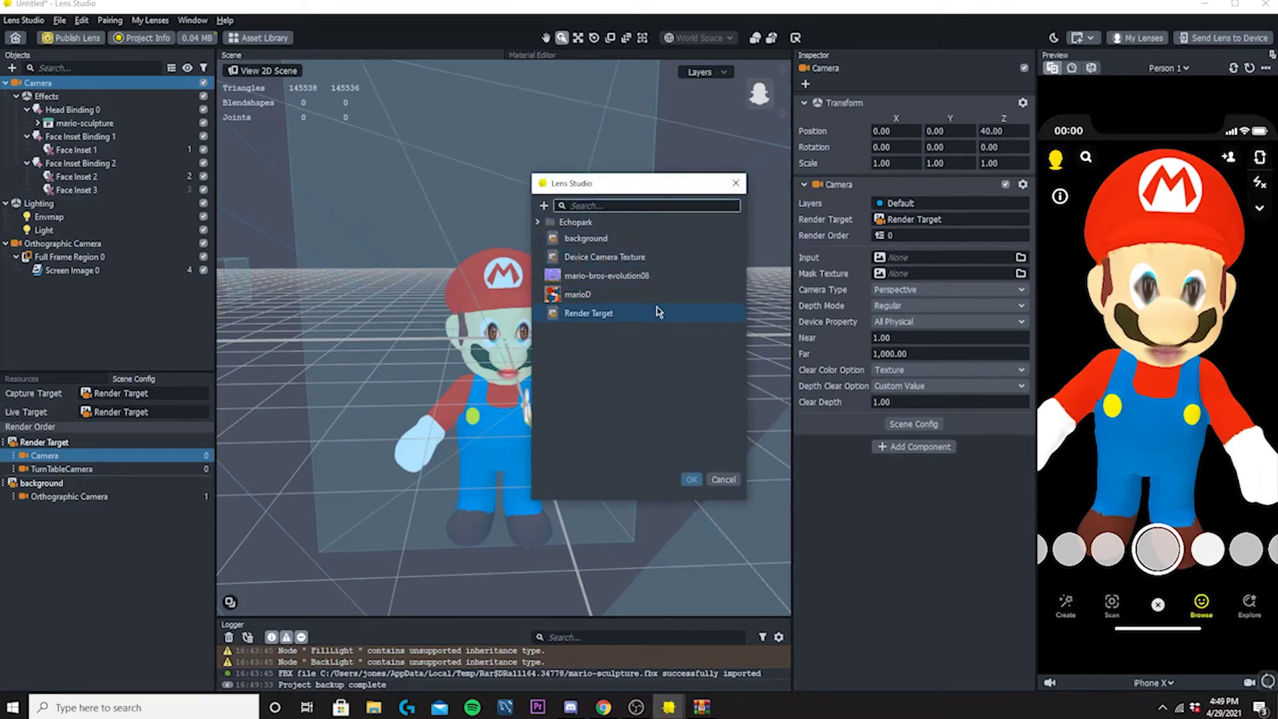
{"action": "left_click", "coordinate": [593, 296]}
{"action": "double_click", "coordinate": [598, 298]}
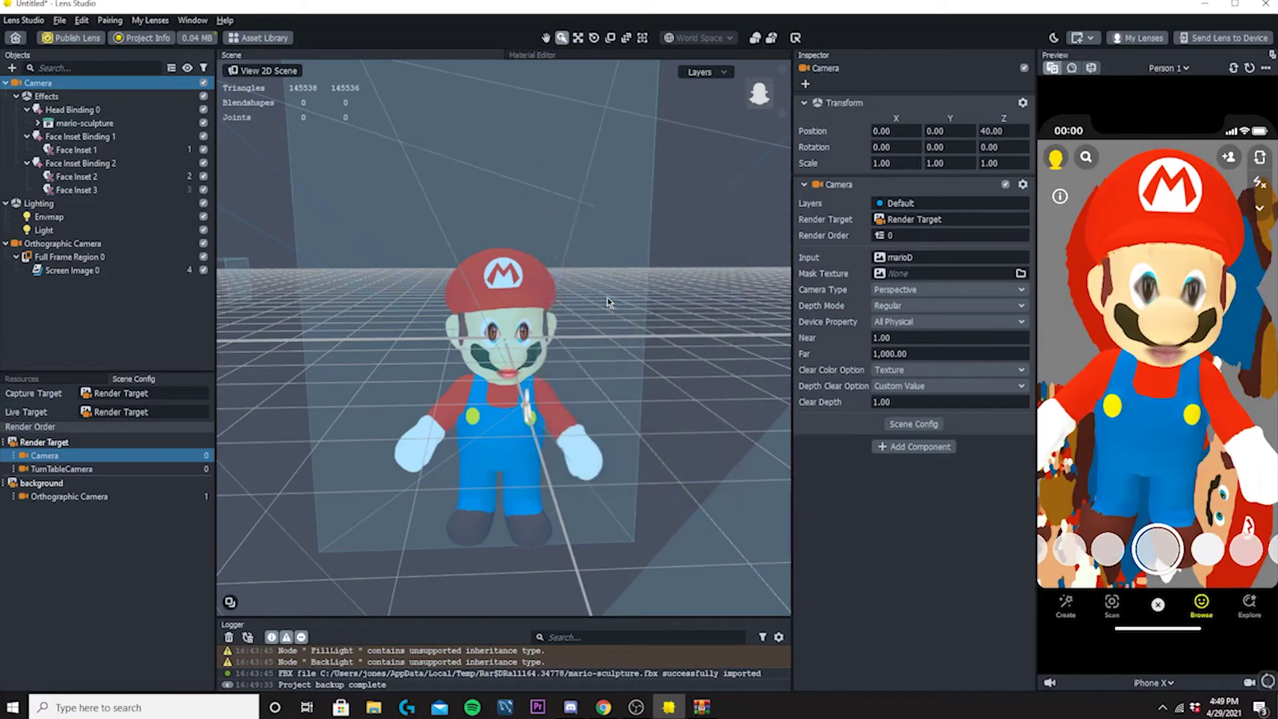
{"action": "left_click", "coordinate": [924, 258]}
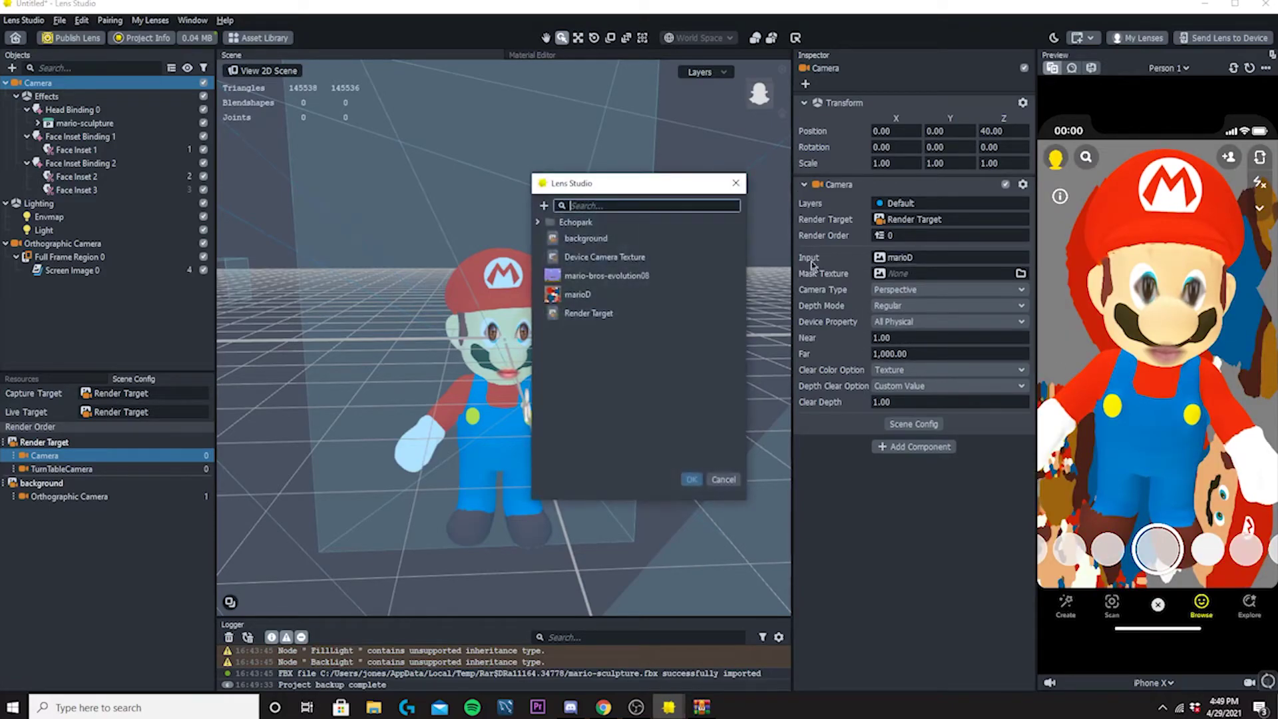
{"action": "double_click", "coordinate": [625, 277]}
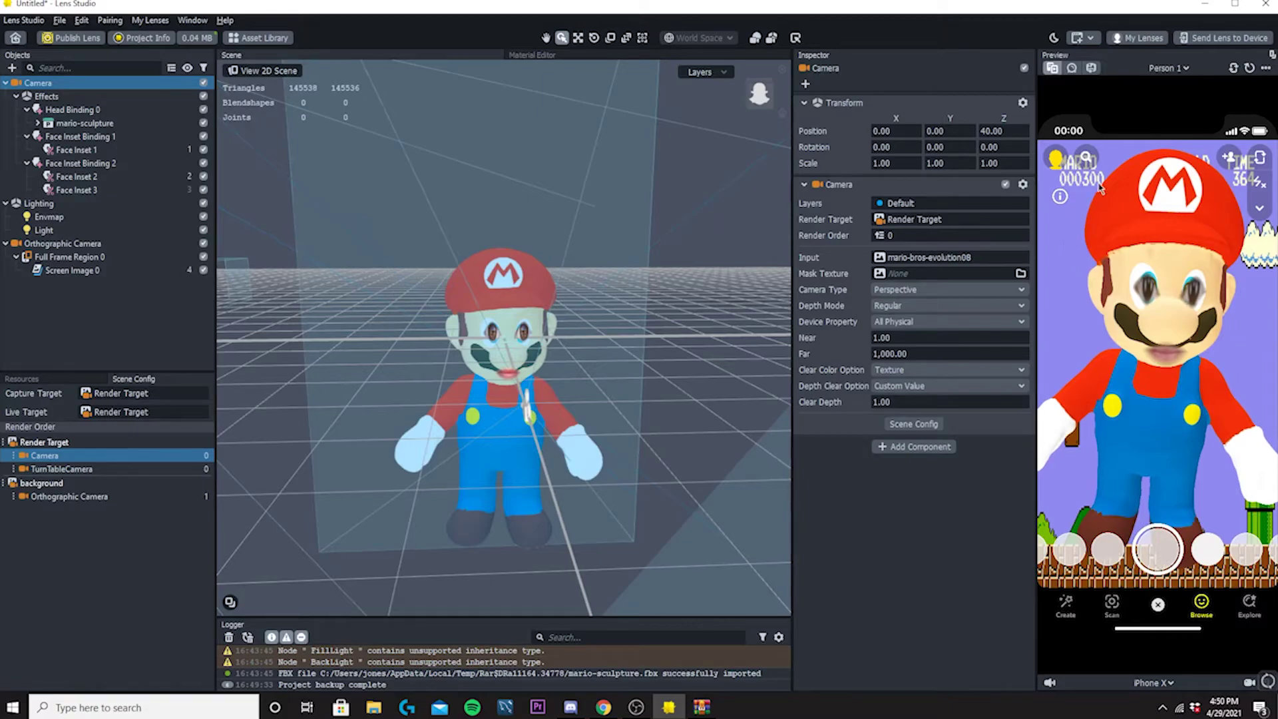
Step: Try the Two People Dancing 1 and Person 6 preview videos, then switch to the live webcam
{"action": "left_click", "coordinate": [1161, 72]}
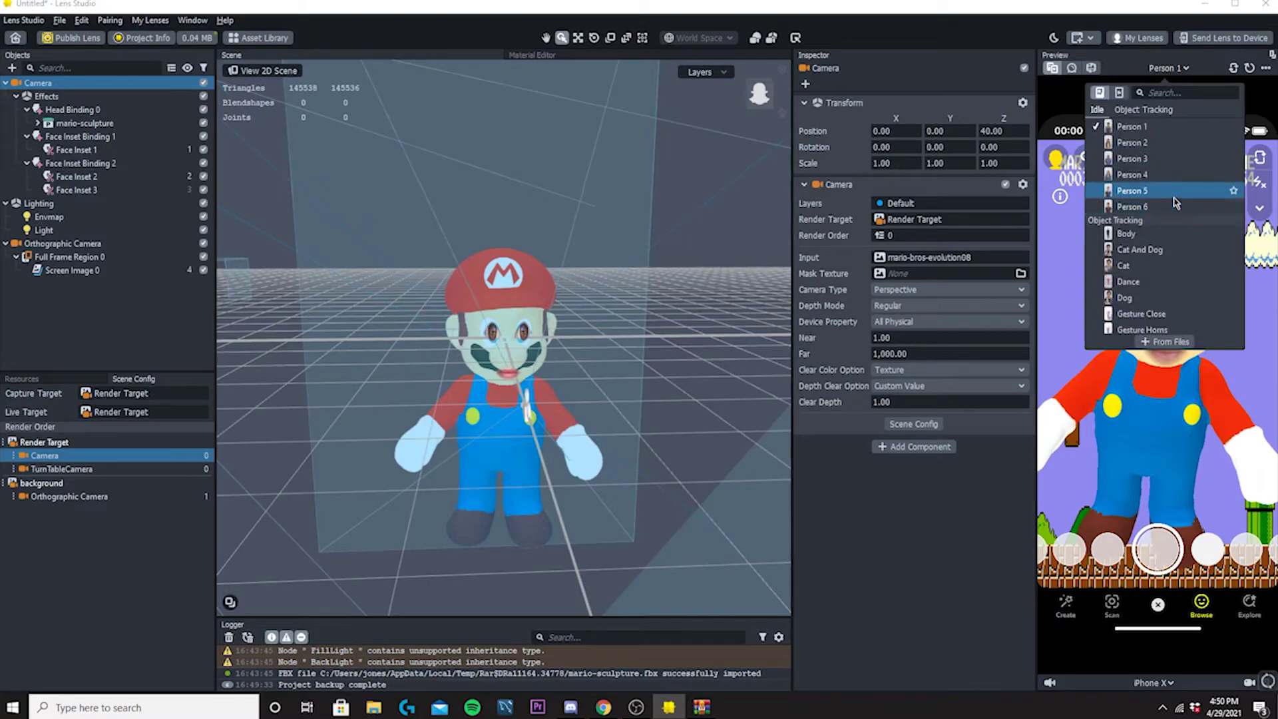
{"action": "scroll", "coordinate": [1175, 201], "scroll_direction": "down", "scroll_amount": 3}
{"action": "scroll", "coordinate": [1175, 201], "scroll_direction": "down", "scroll_amount": 1}
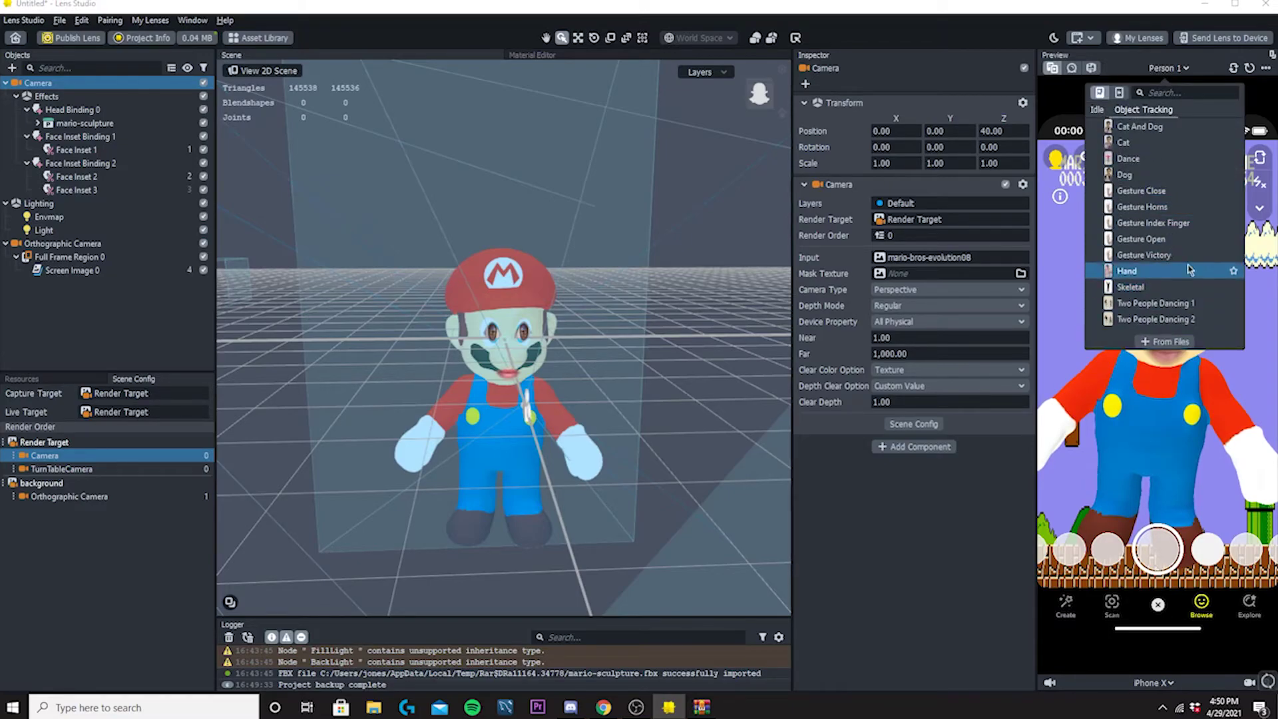
{"action": "left_click", "coordinate": [1177, 304]}
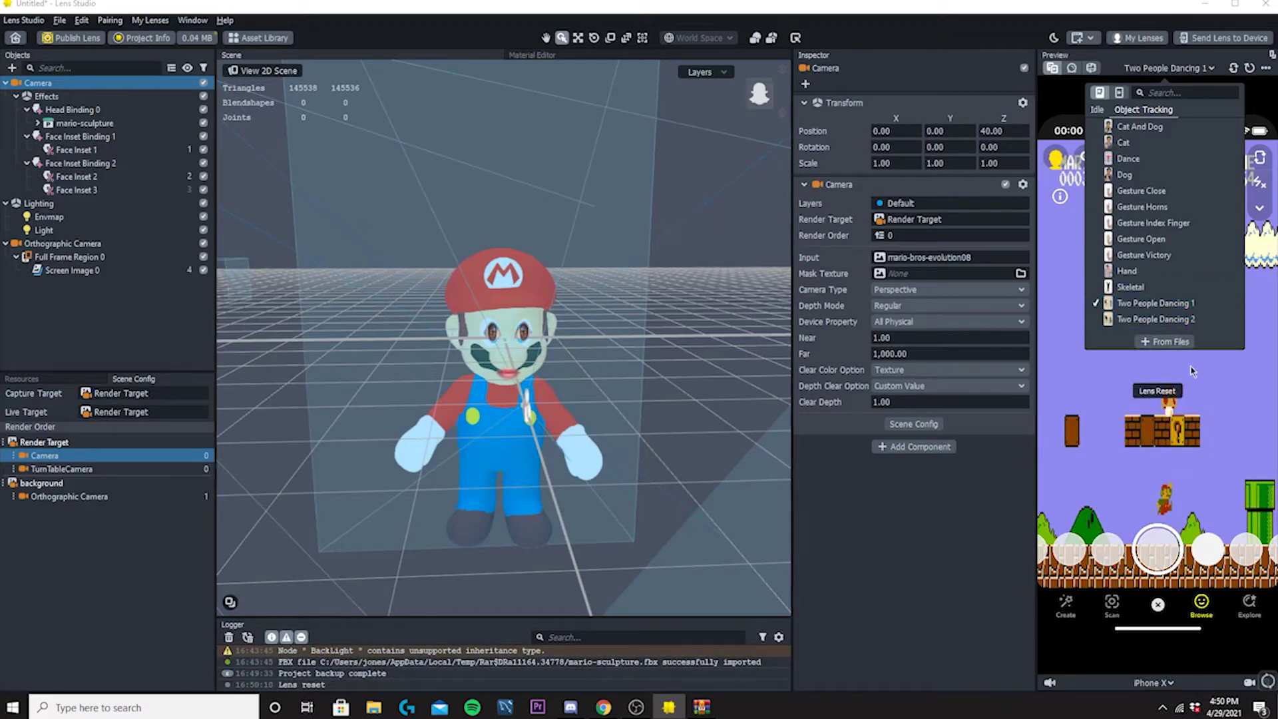
{"action": "scroll", "coordinate": [1156, 245], "scroll_direction": "up", "scroll_amount": 2}
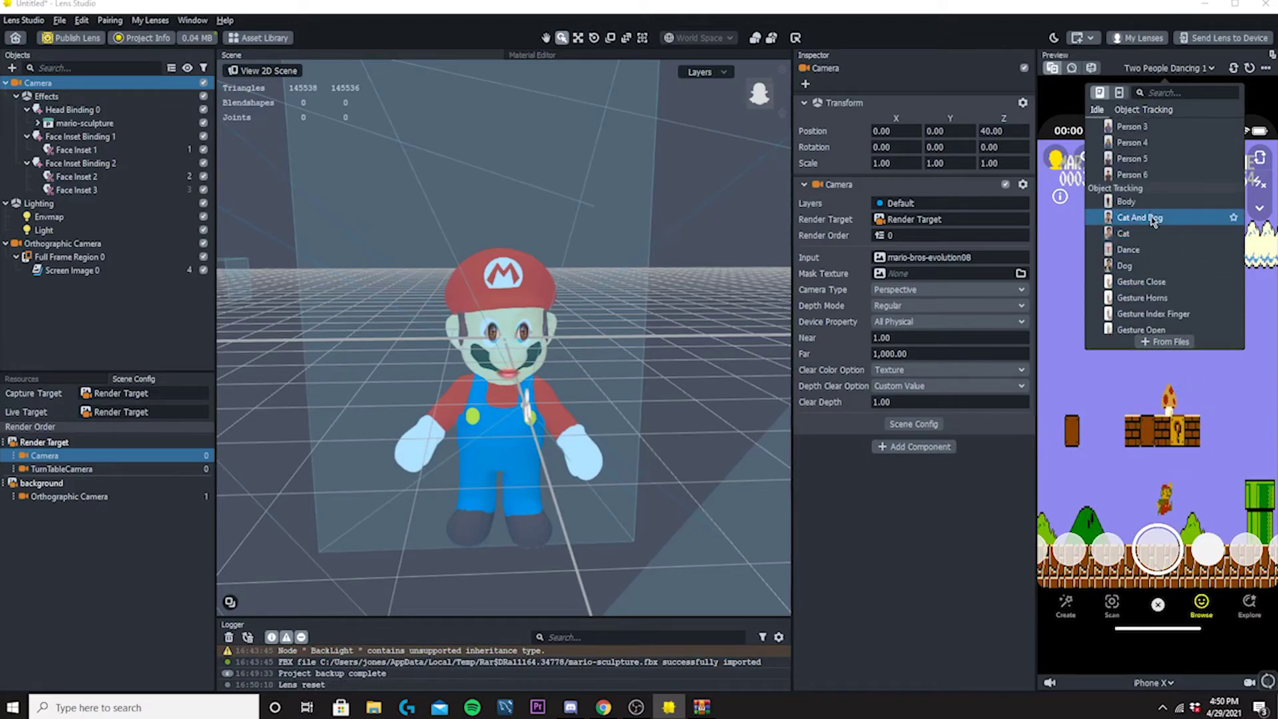
{"action": "left_click", "coordinate": [1155, 175]}
{"action": "left_click", "coordinate": [1159, 396]}
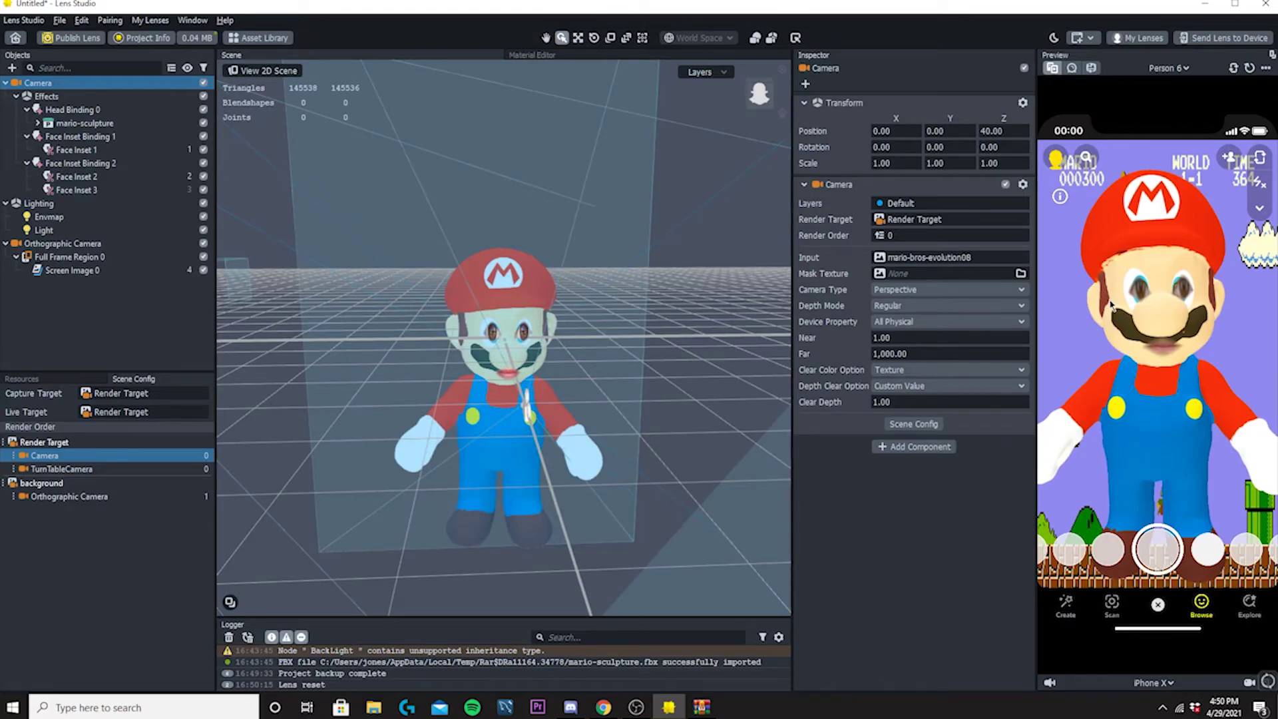
{"action": "left_click", "coordinate": [1072, 68]}
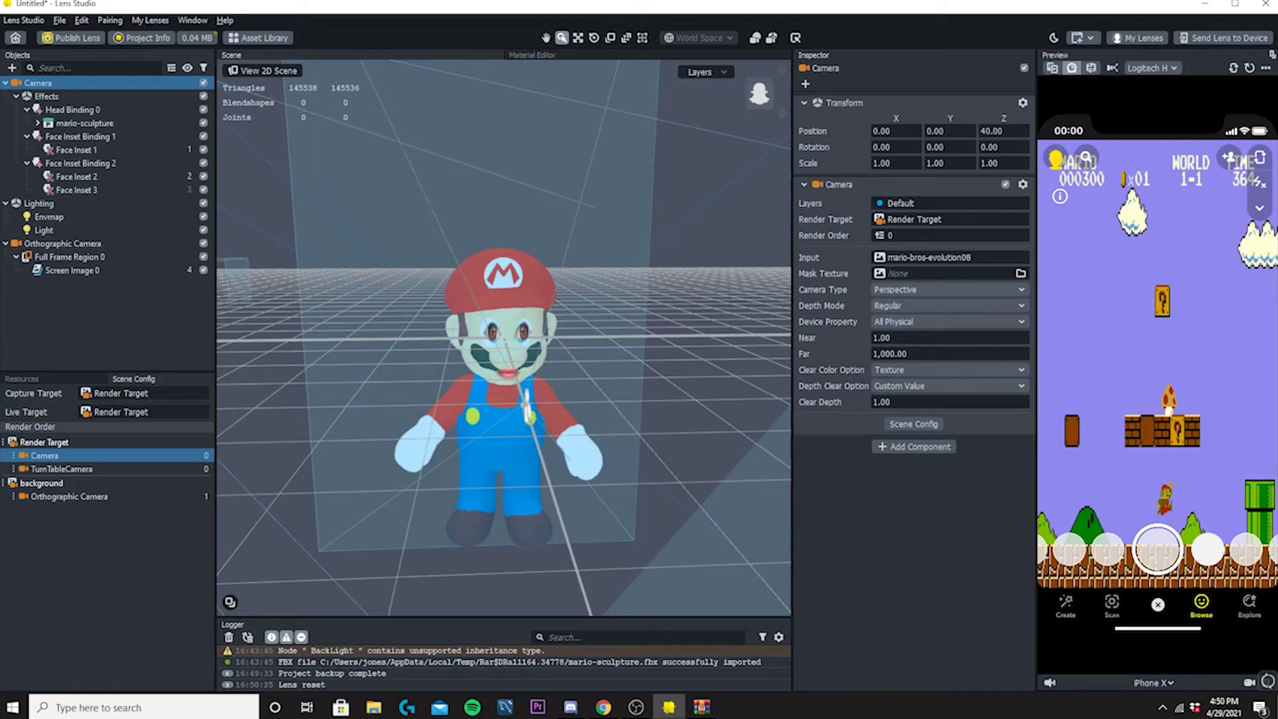
Step: Select the Logitech webcam as the preview camera device
{"action": "left_click", "coordinate": [1072, 68]}
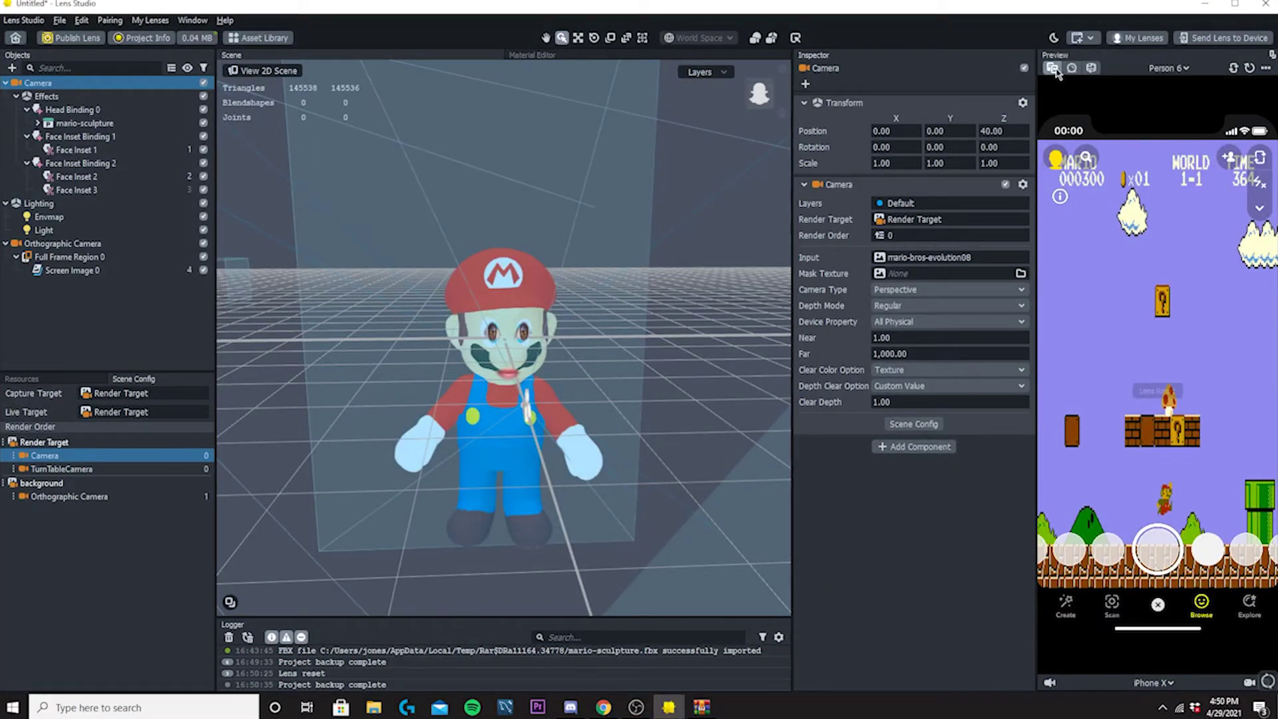
{"action": "left_click", "coordinate": [1163, 69]}
{"action": "left_click", "coordinate": [1166, 72]}
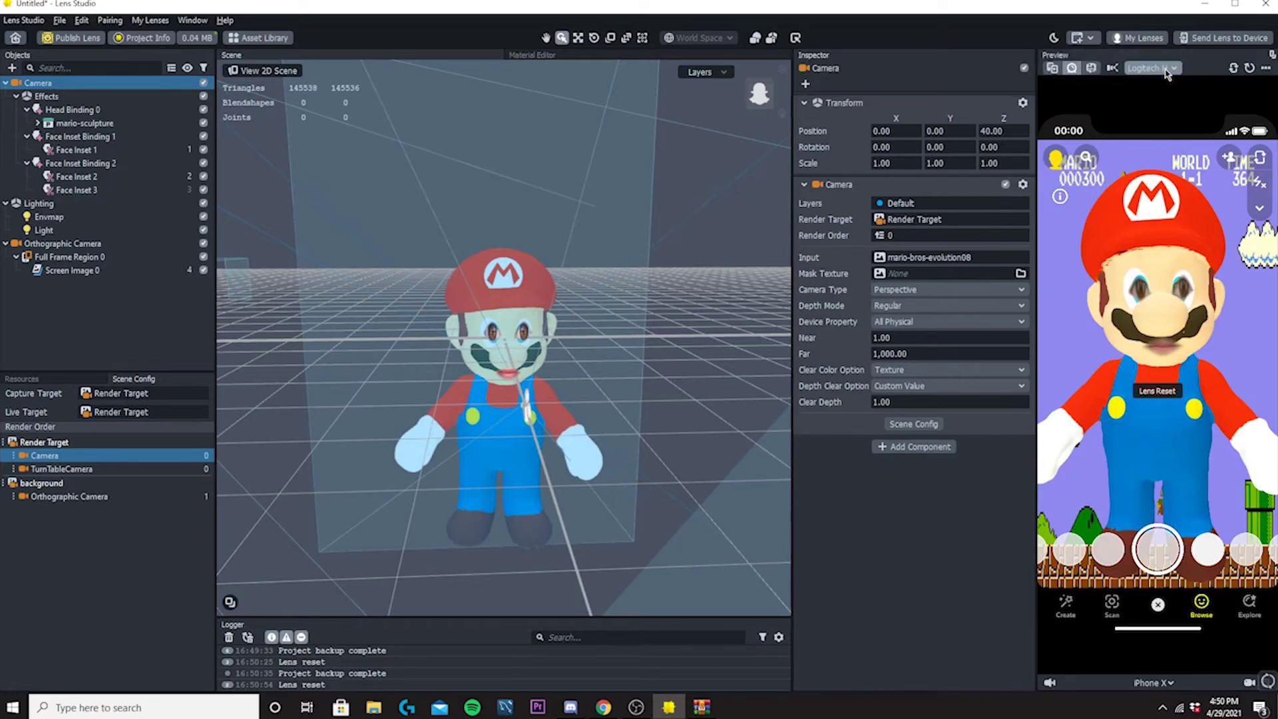